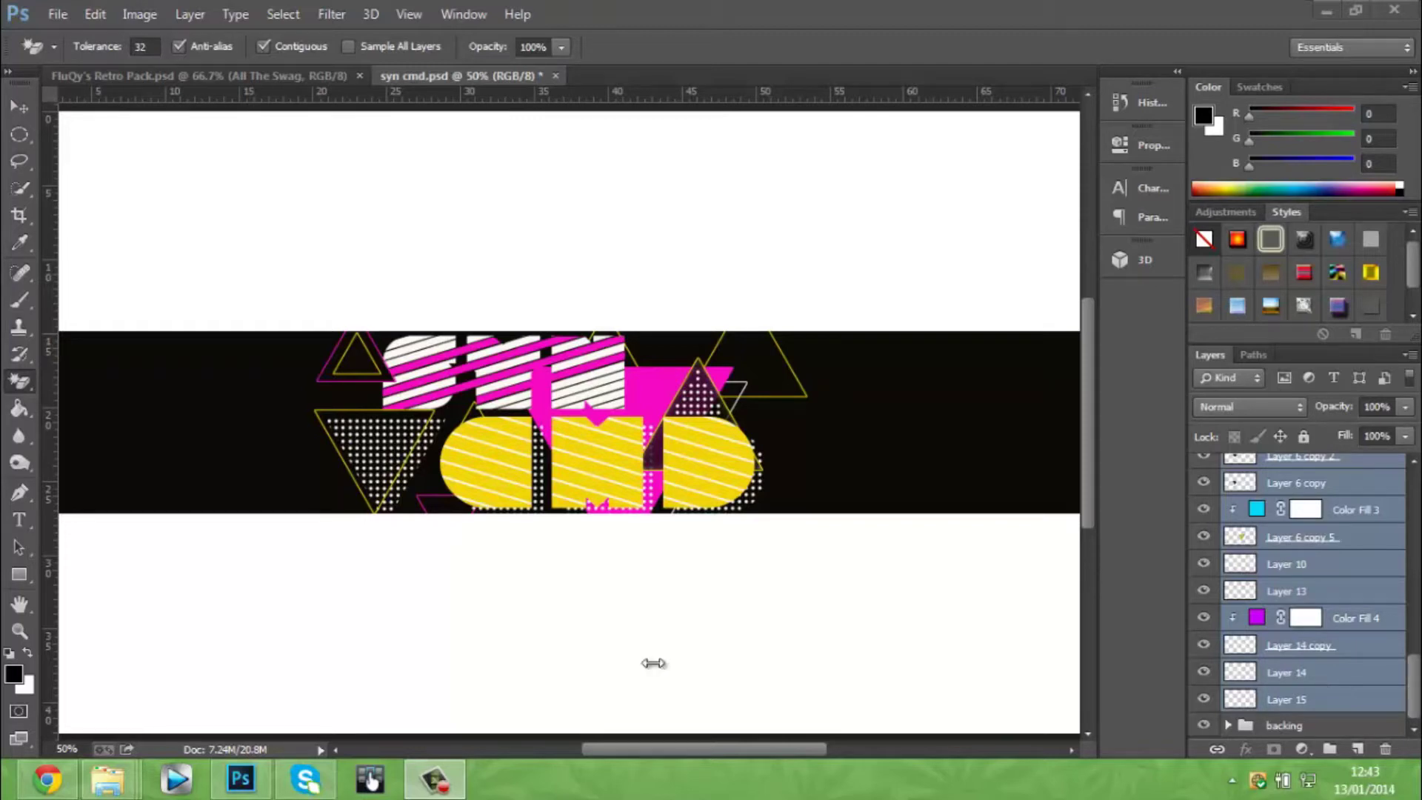
# Step: Switch to the browser and look through the uploaded videos on the IgniteImagery YouTube channel
pyautogui.click(46, 778)
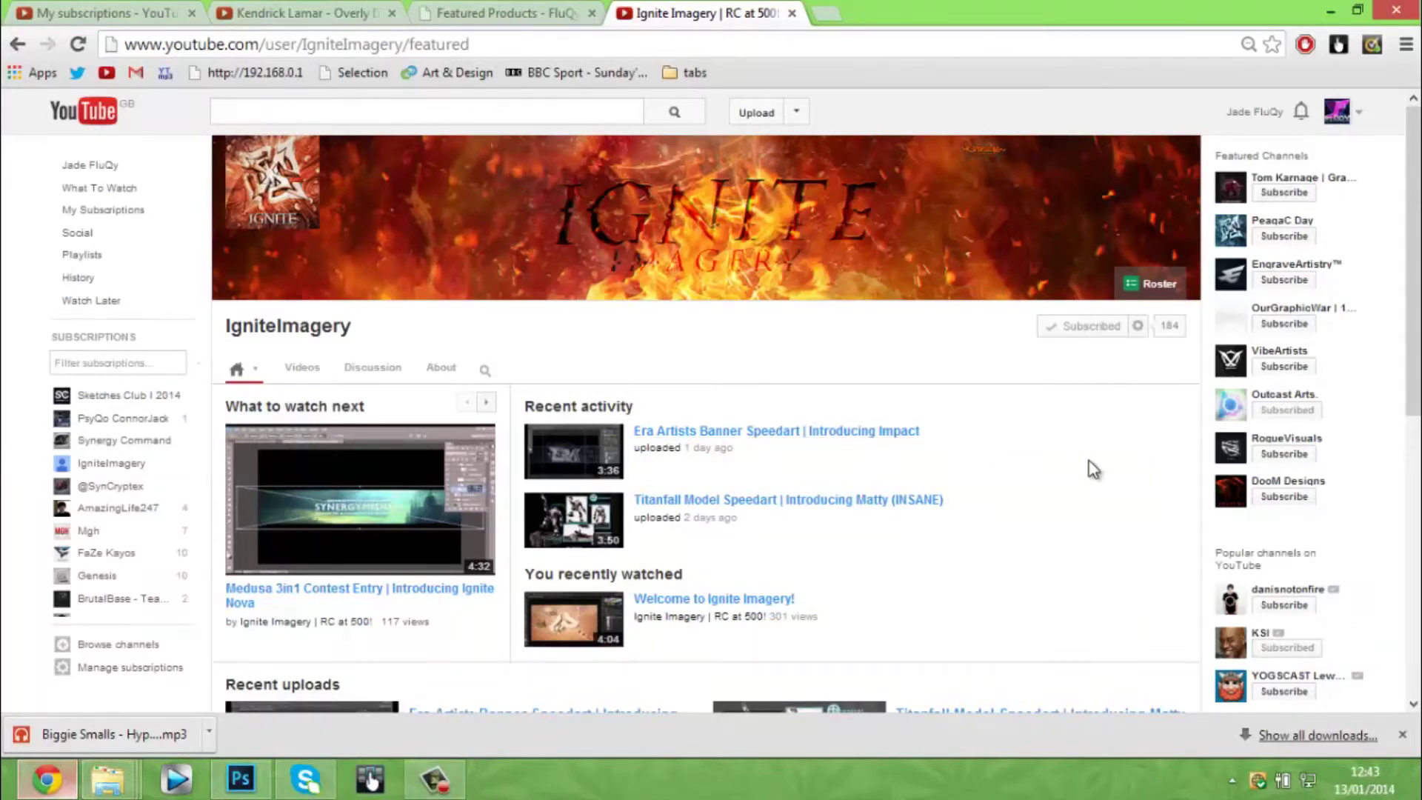
pyautogui.click(302, 369)
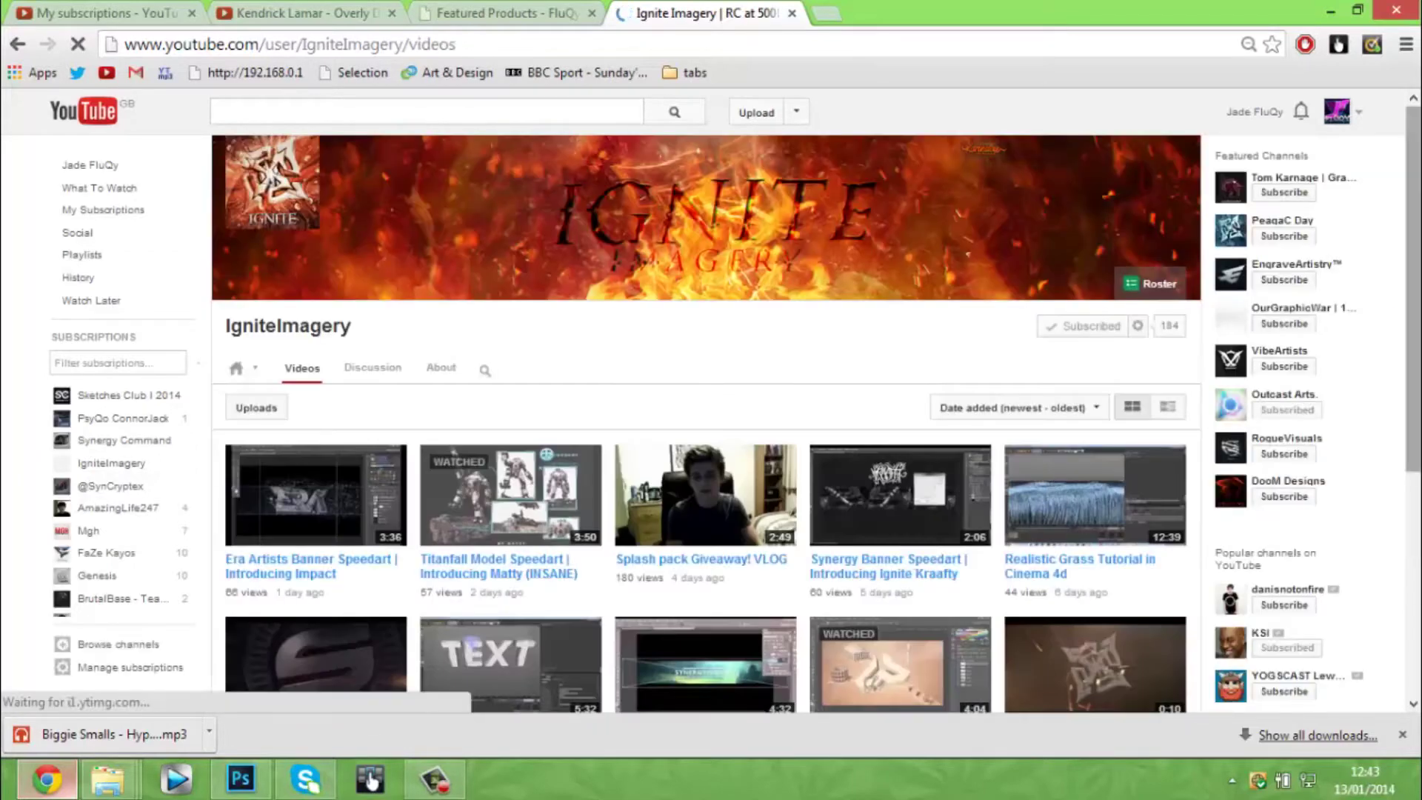
pyautogui.scroll(-1, 1413, 297)
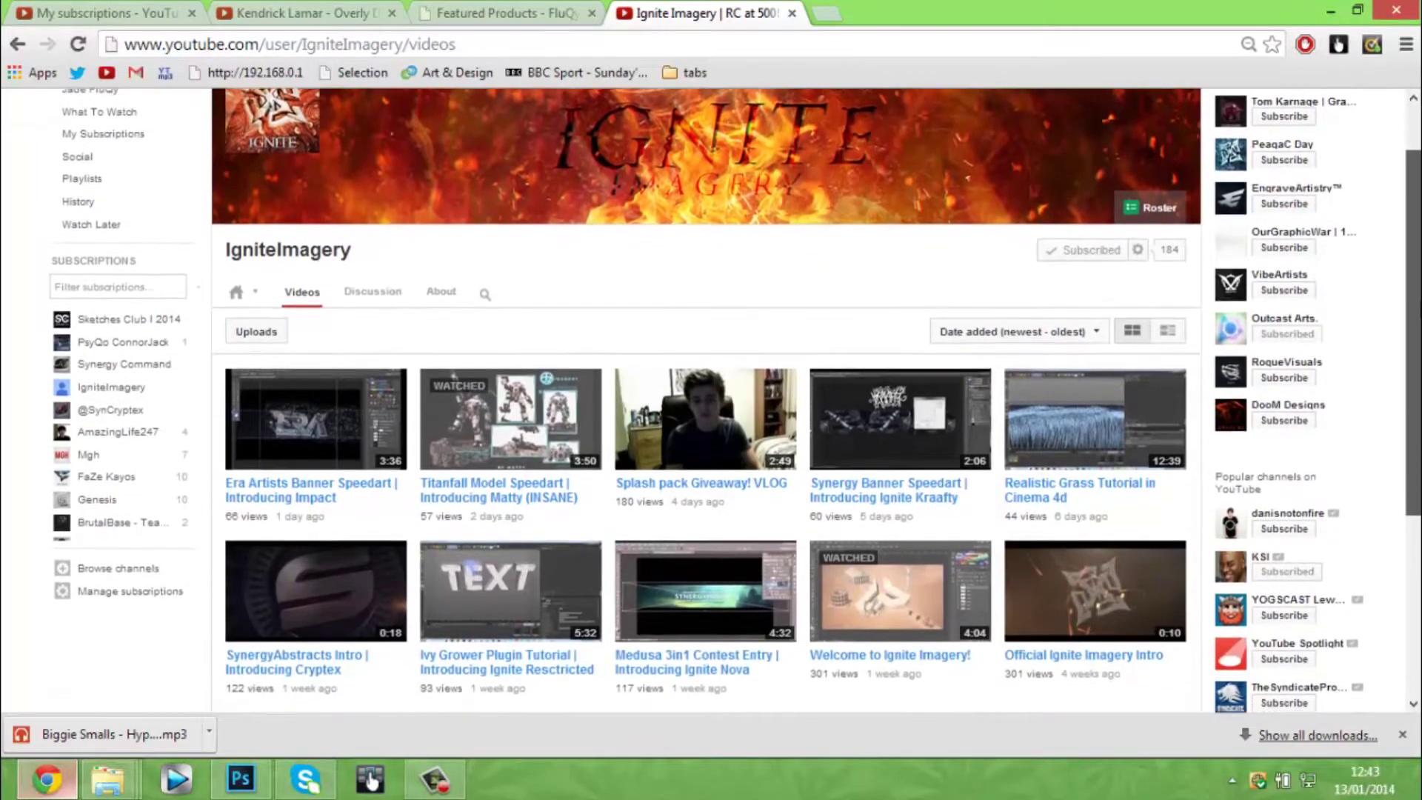
pyautogui.scroll(1, 711, 400)
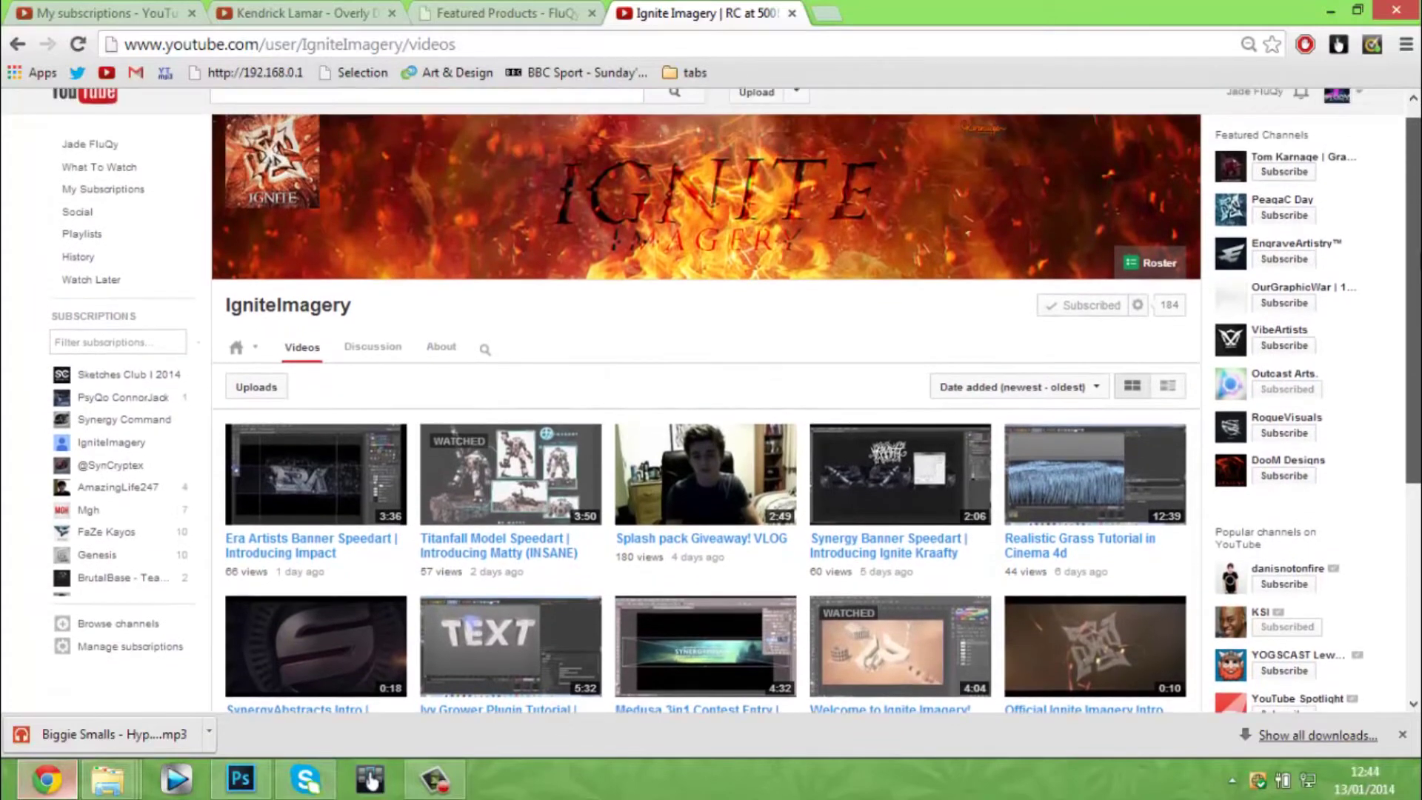
# Step: Switch back to Photoshop and merge all layers from the Hue/Saturation adjustment down to Layer 15 into one layer
pyautogui.click(243, 779)
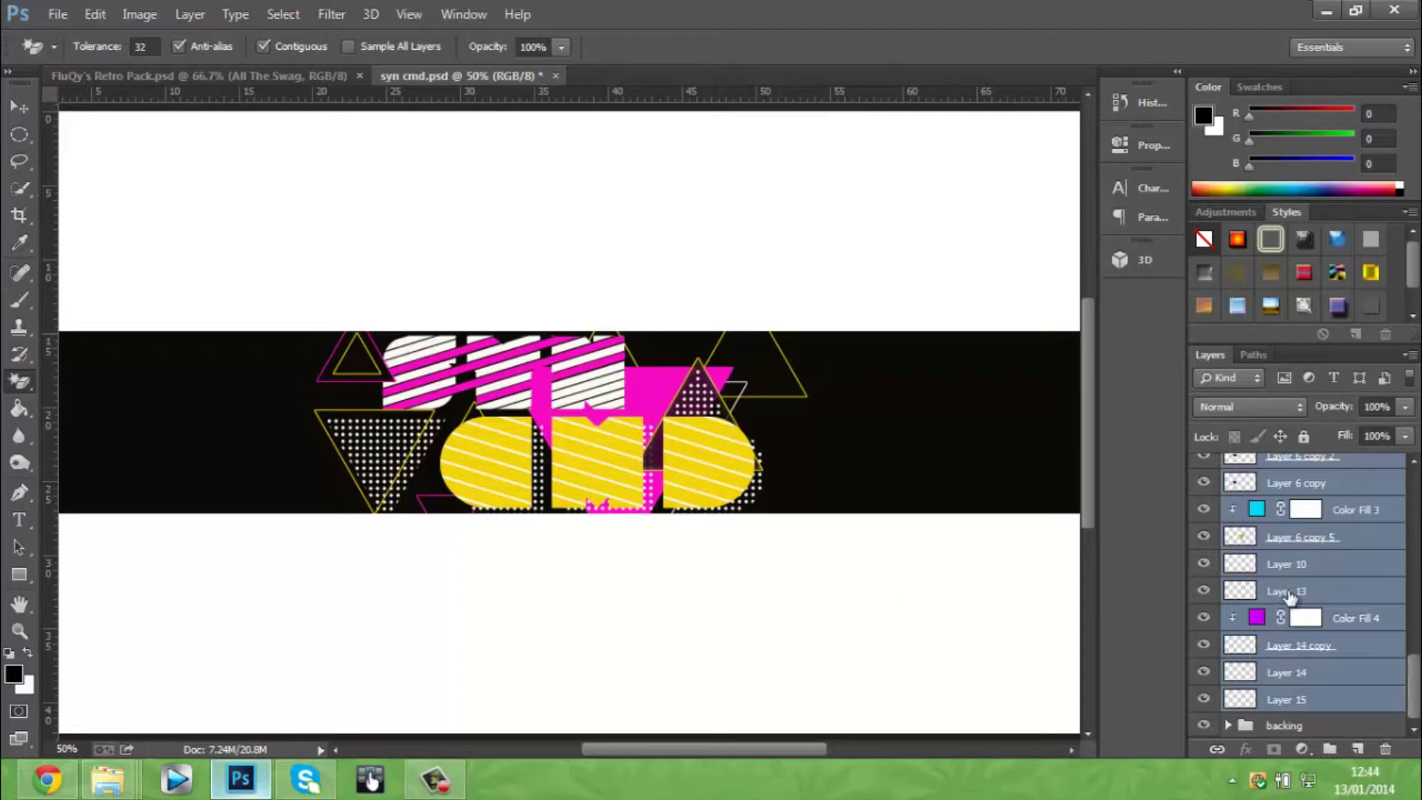
pyautogui.scroll(3, 1400, 692)
pyautogui.scroll(5, 1401, 525)
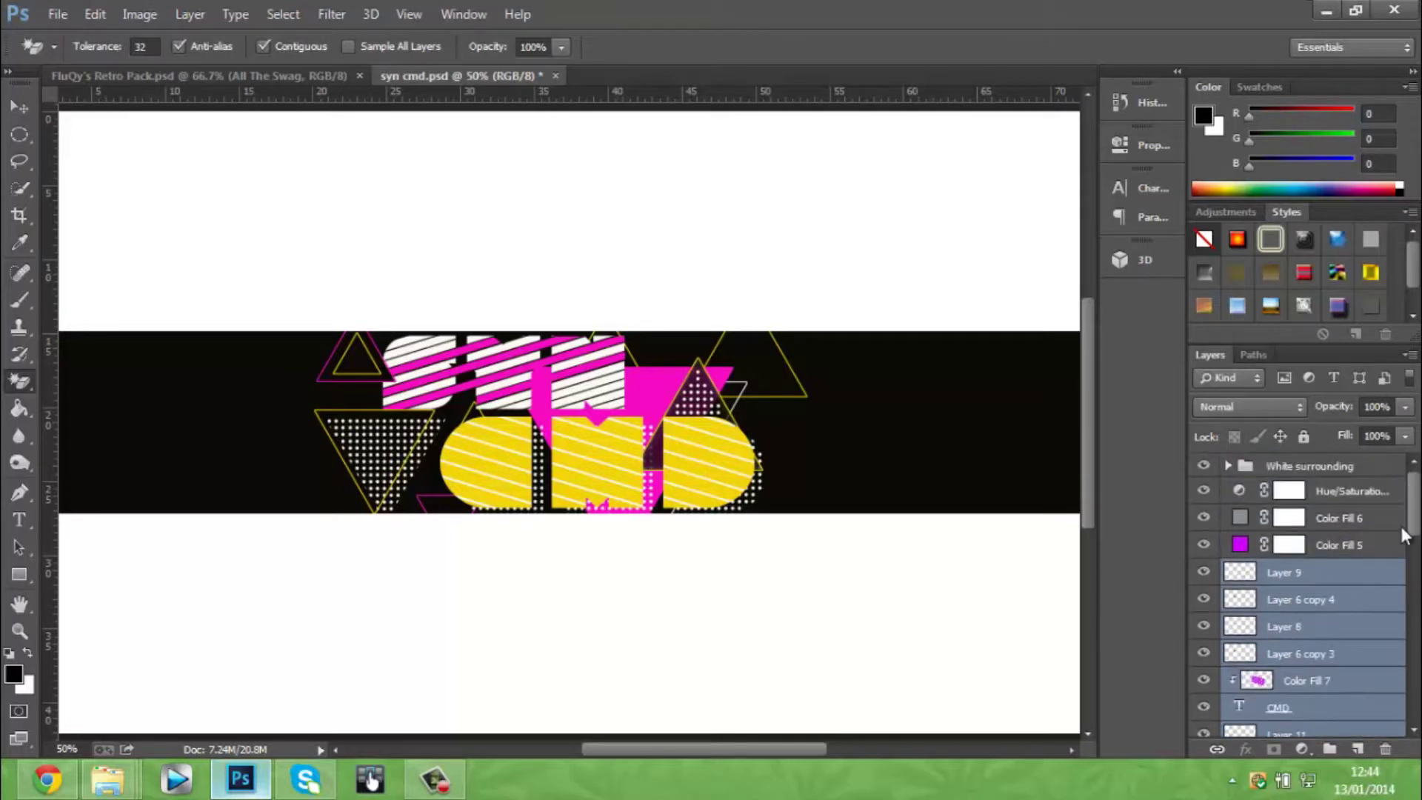
pyautogui.scroll(2, 1410, 530)
pyautogui.click(1371, 495)
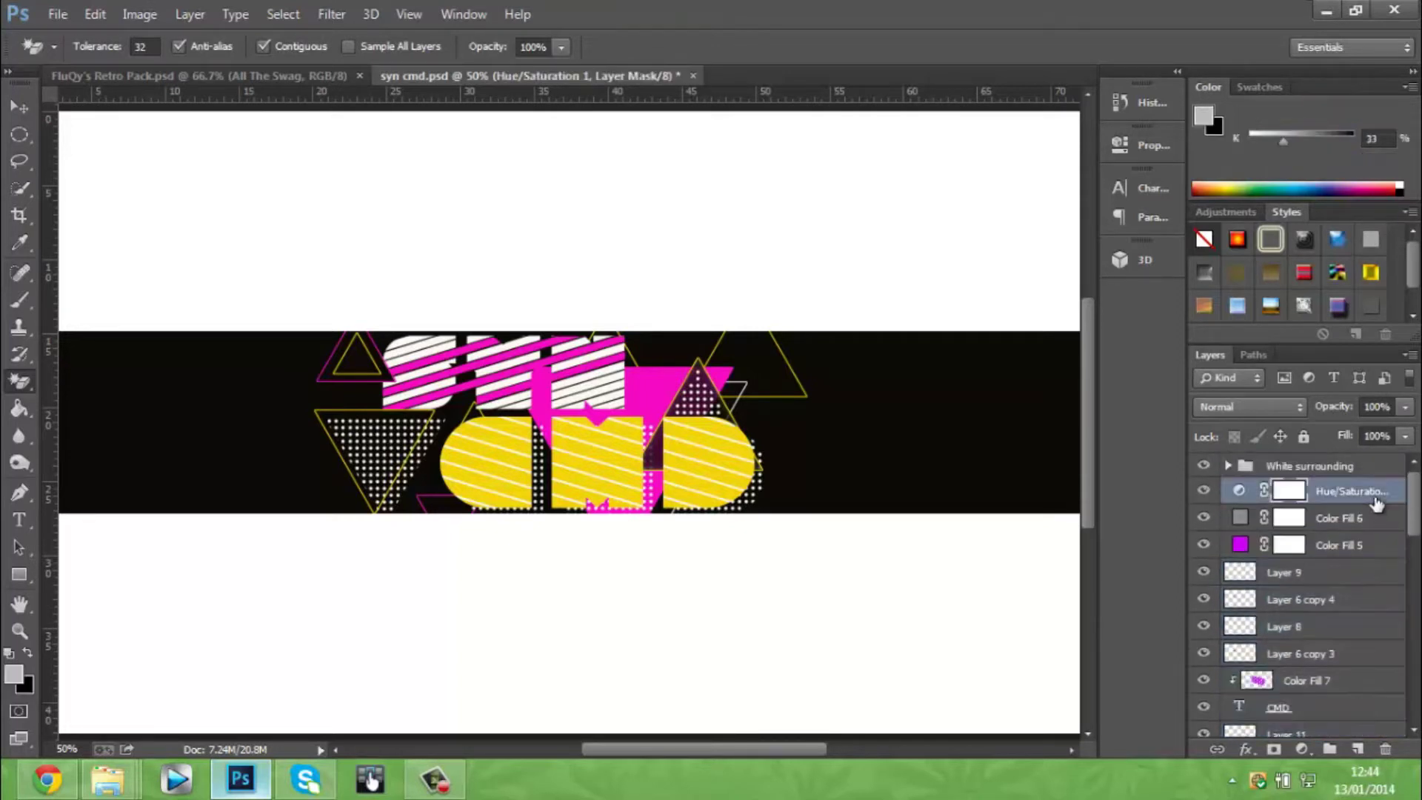
pyautogui.moveTo(1416, 502); pyautogui.dragTo(1415, 688)
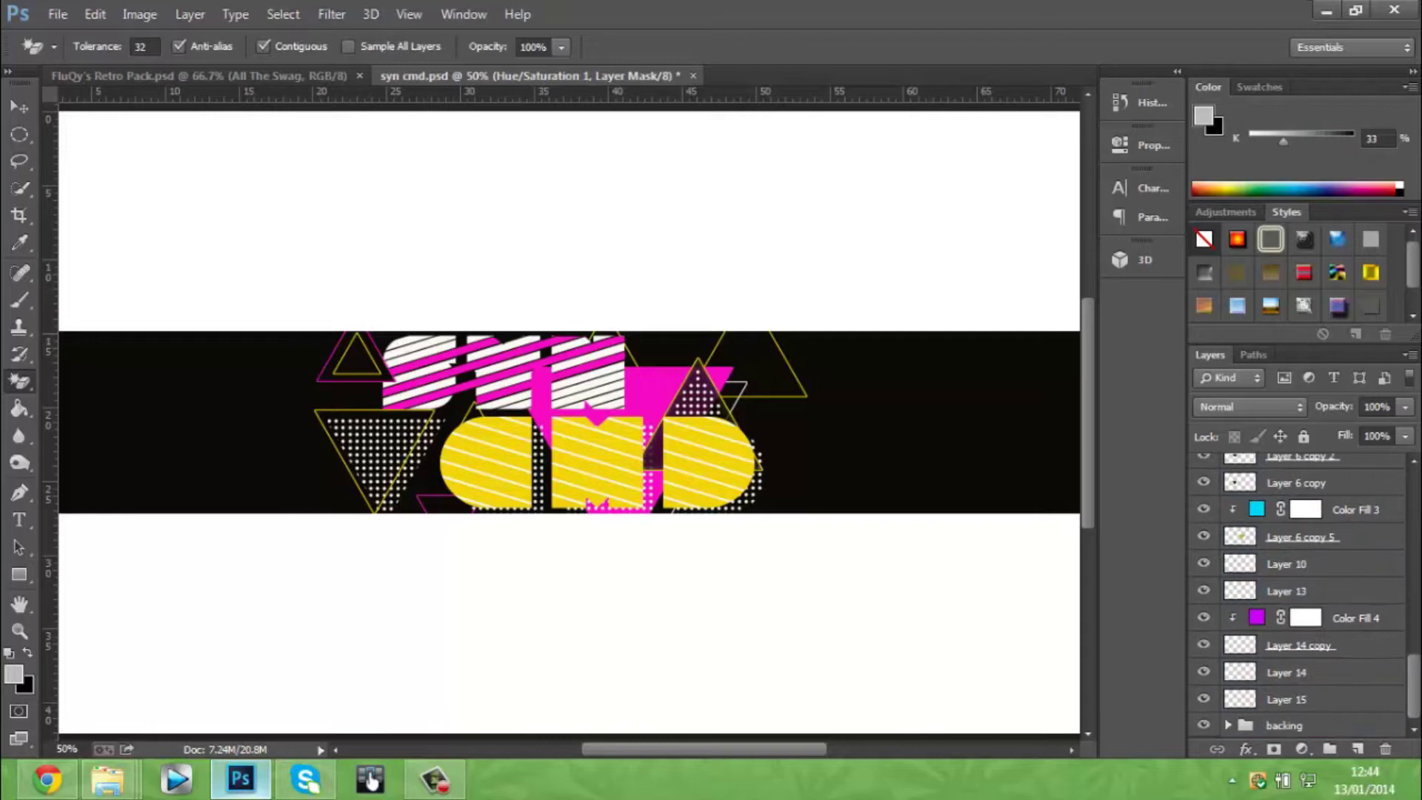
pyautogui.keyDown('shift'); pyautogui.click(1351, 709); pyautogui.keyUp('shift')
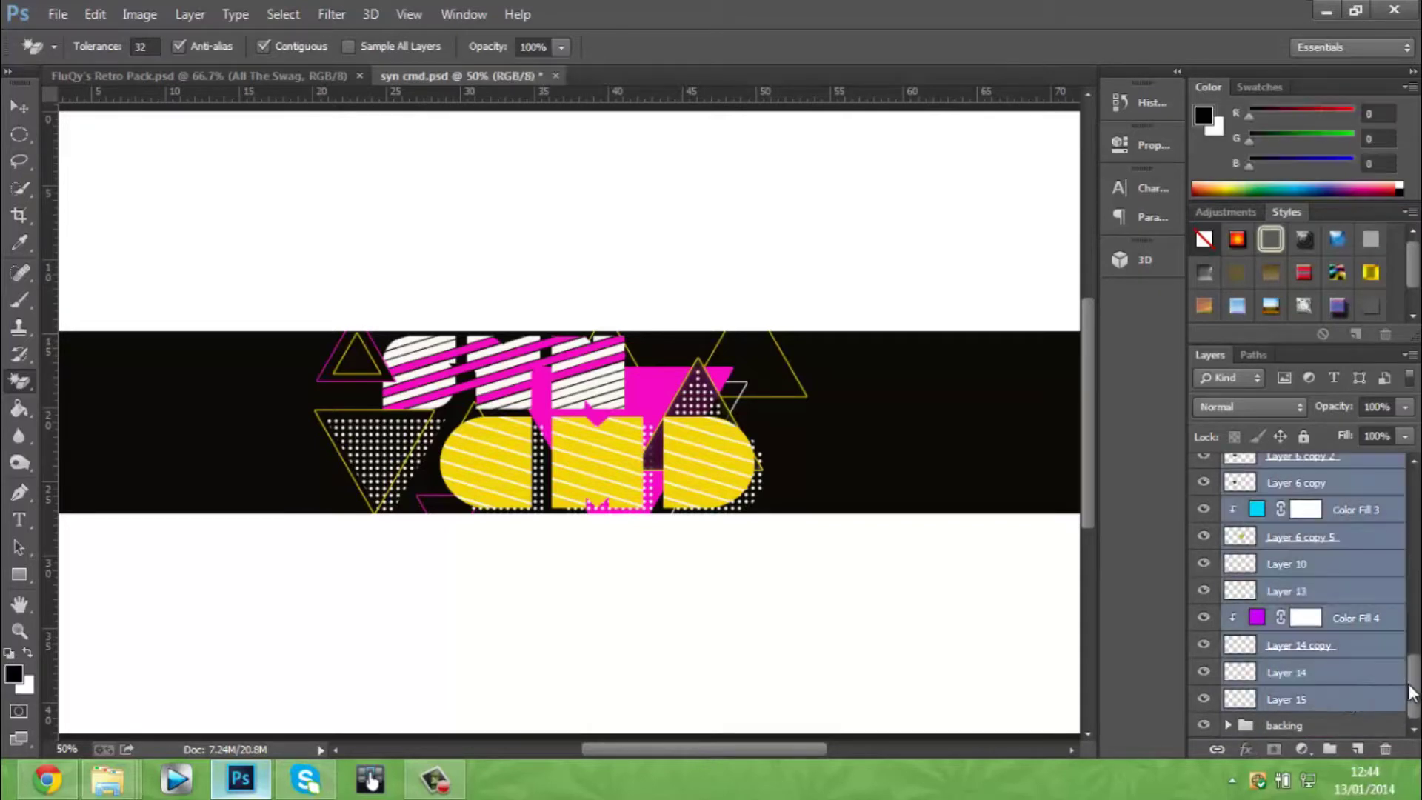
pyautogui.moveTo(1409, 685); pyautogui.dragTo(1401, 563)
pyautogui.rightClick(1369, 562)
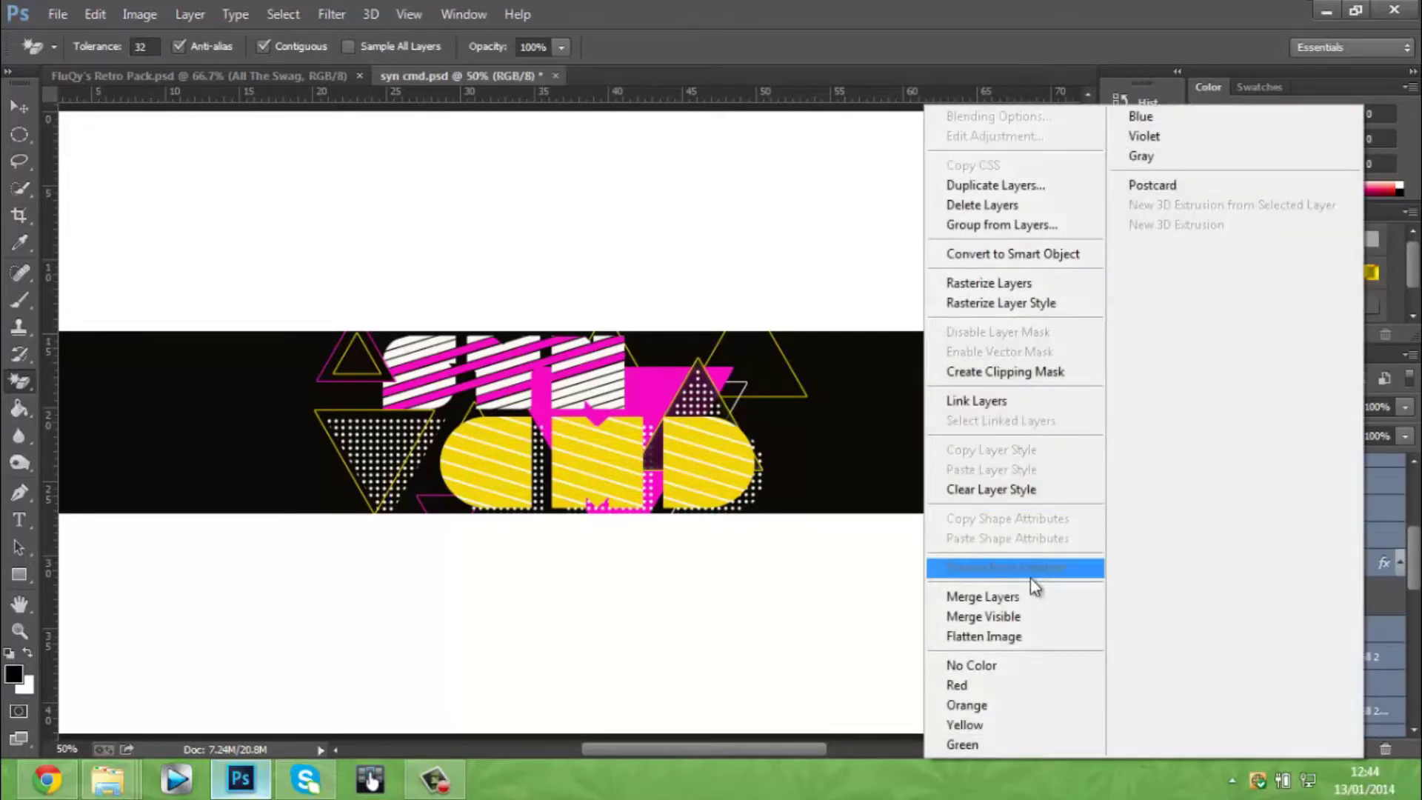
pyautogui.click(1026, 597)
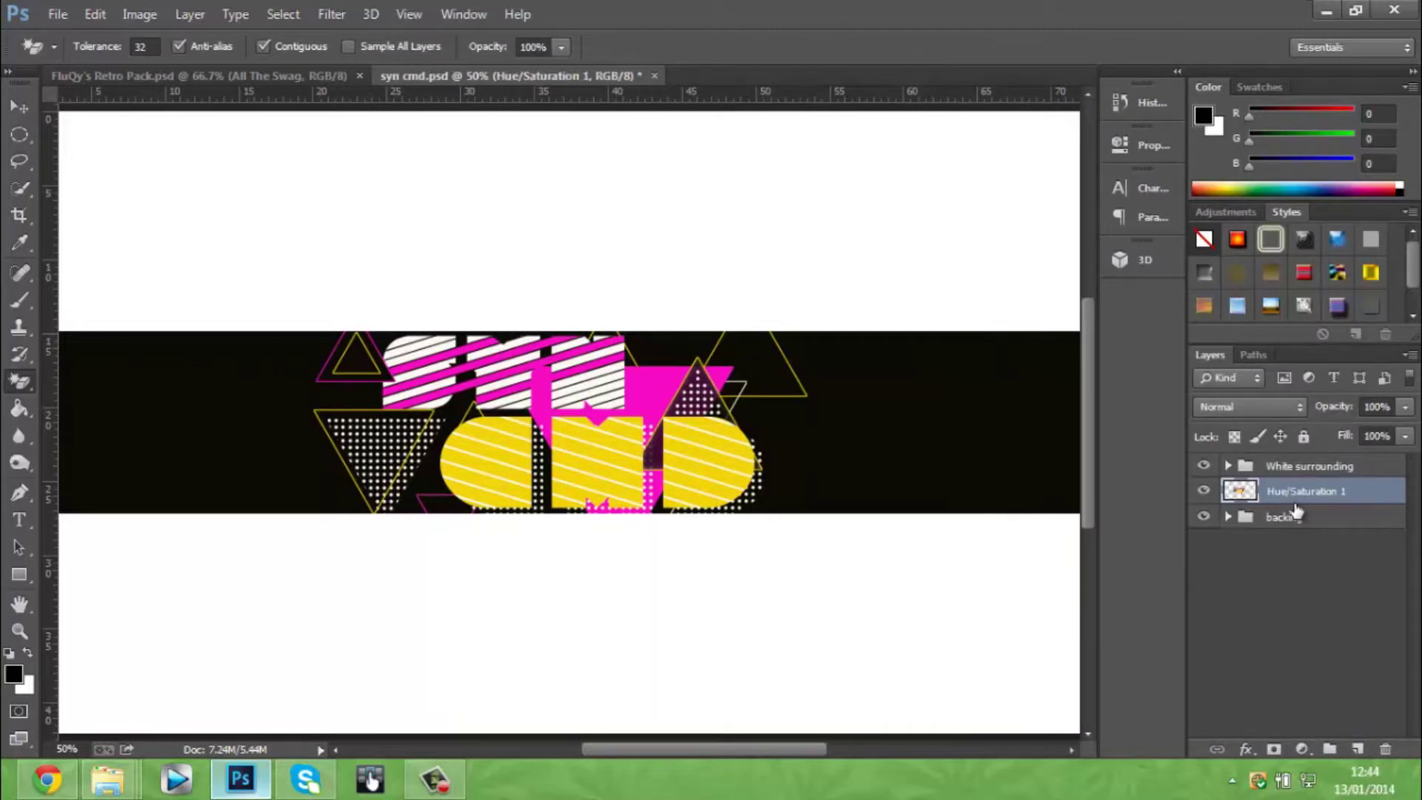
# Step: Merge the artwork layer with Color Fill 1 from the backing group, and delete the emptied backing group
pyautogui.click(1228, 517)
pyautogui.keyDown('ctrl'); pyautogui.click(1344, 544); pyautogui.keyUp('ctrl')
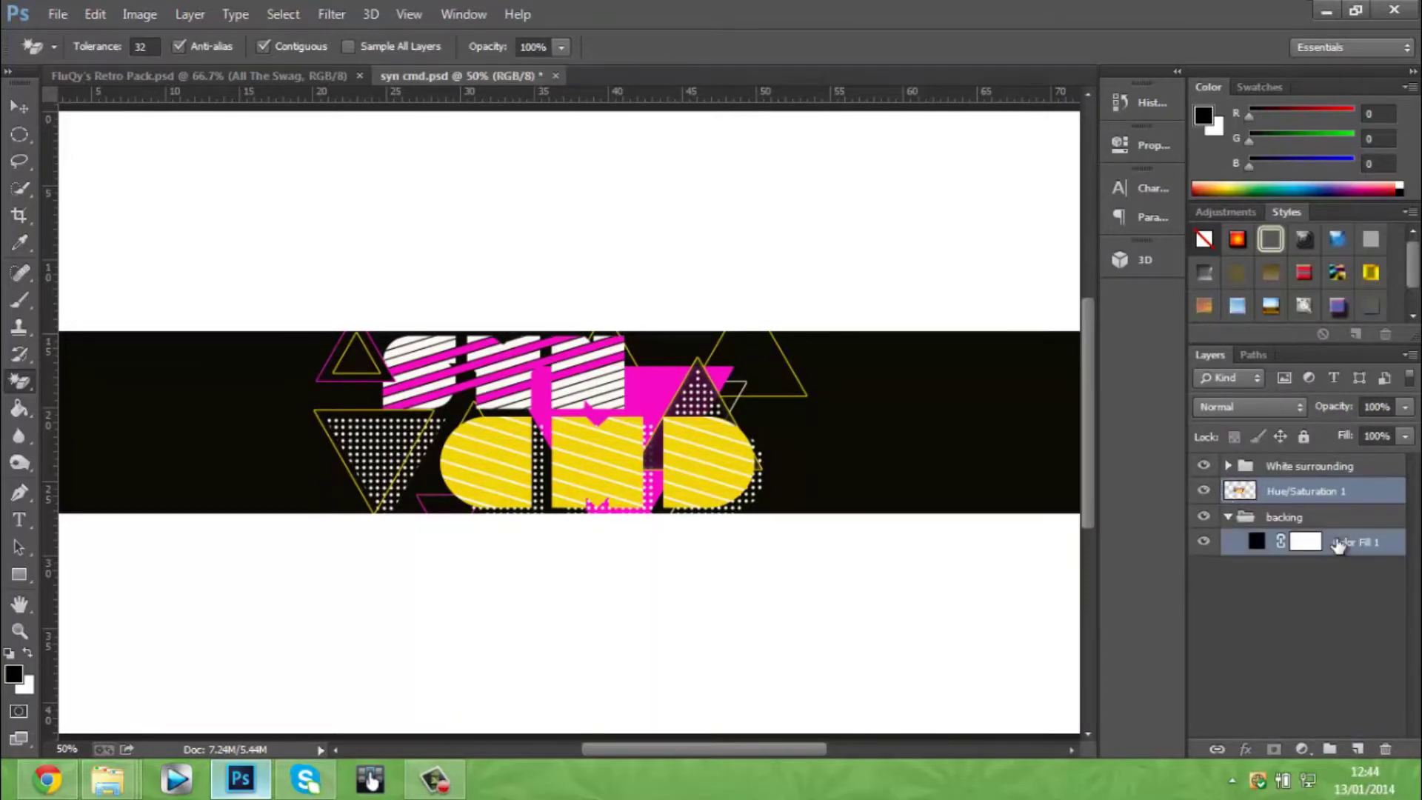
pyautogui.rightClick(1341, 545)
pyautogui.click(1025, 596)
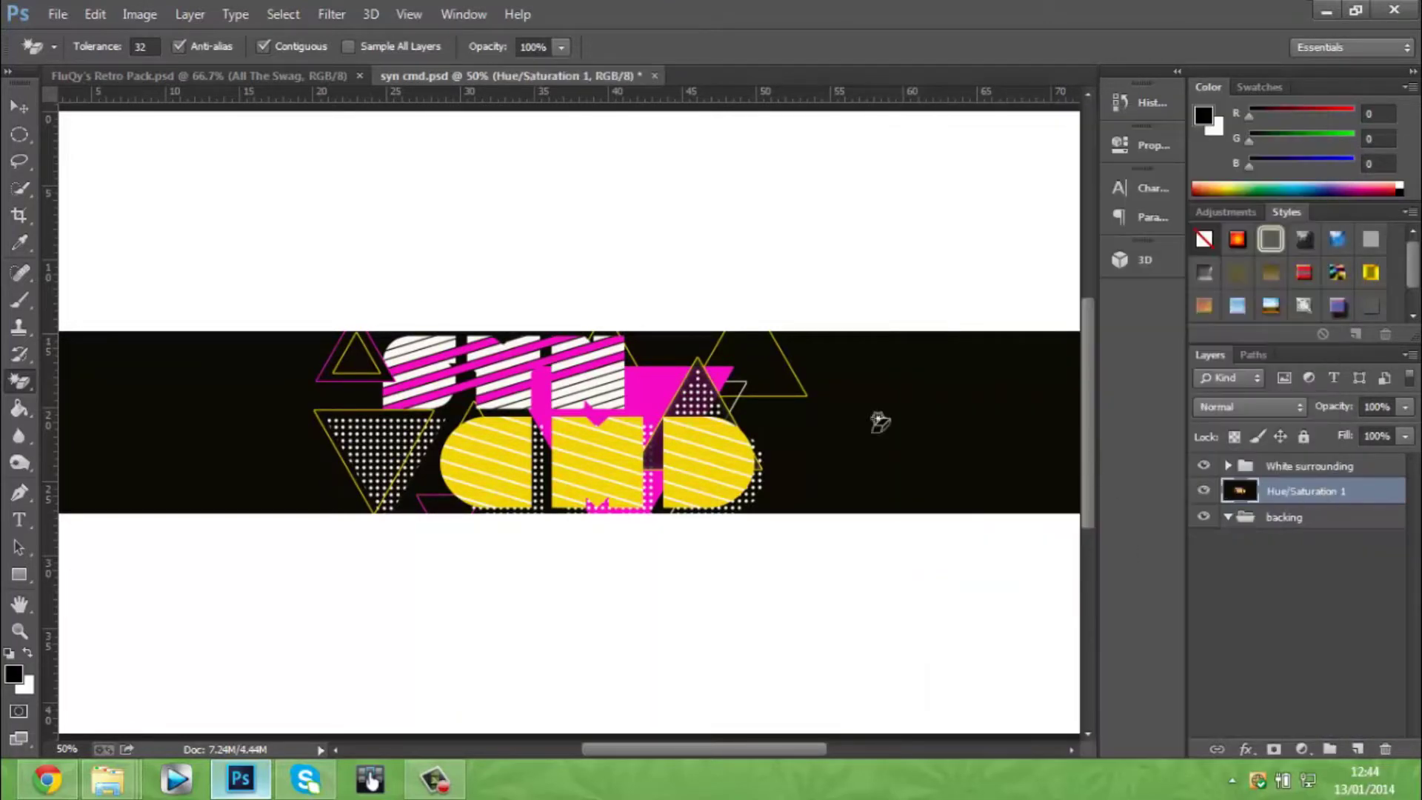
pyautogui.click(1355, 518)
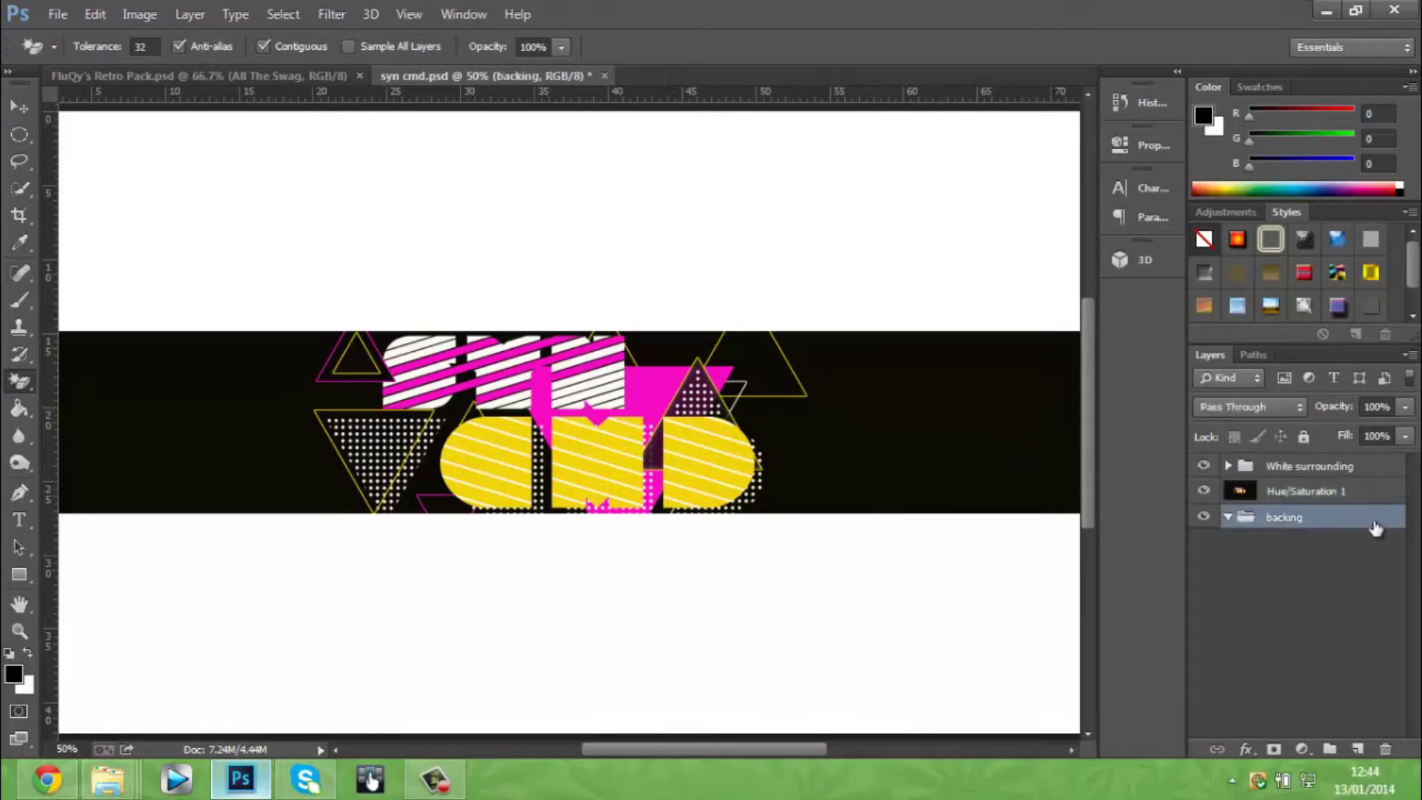
pyautogui.press('Delete')
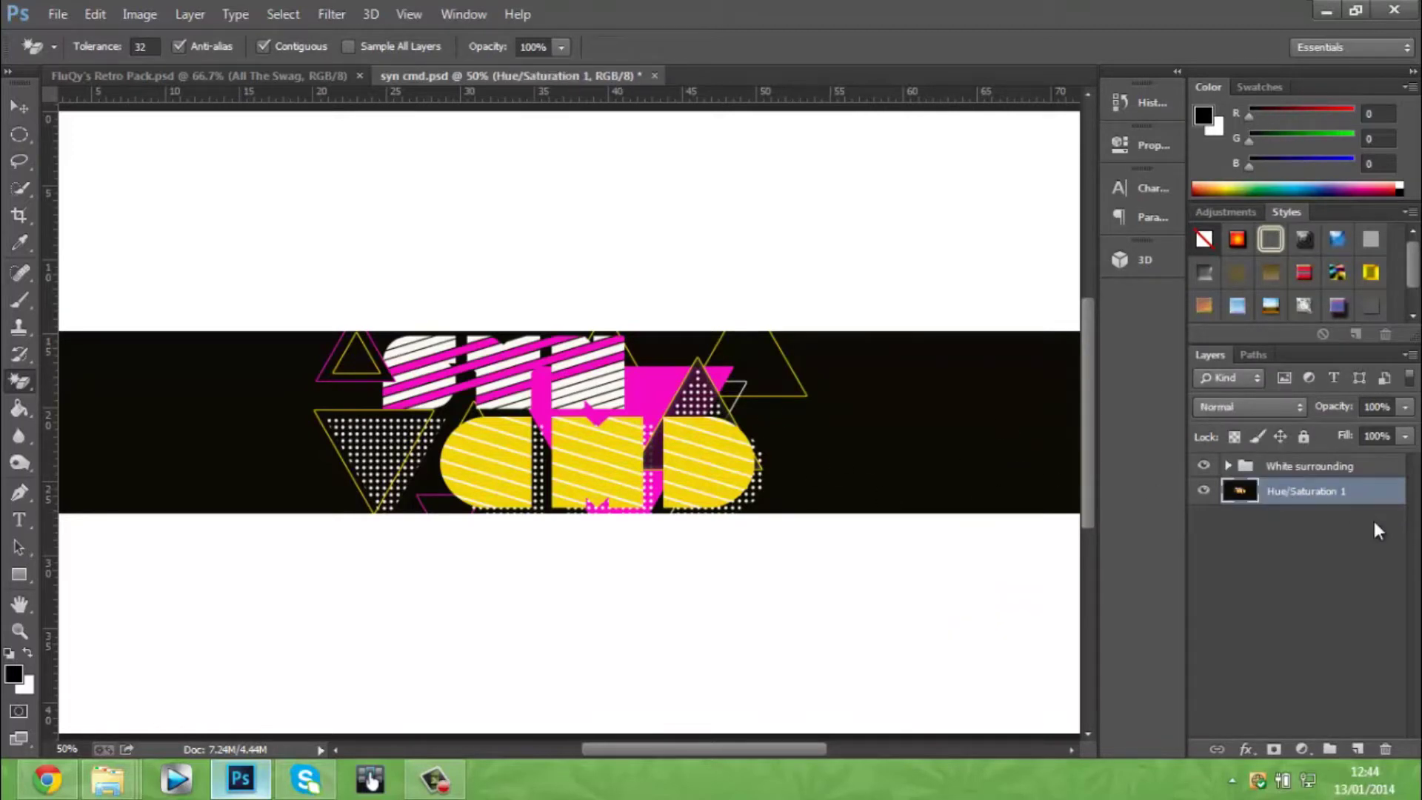
pyautogui.click(335, 16)
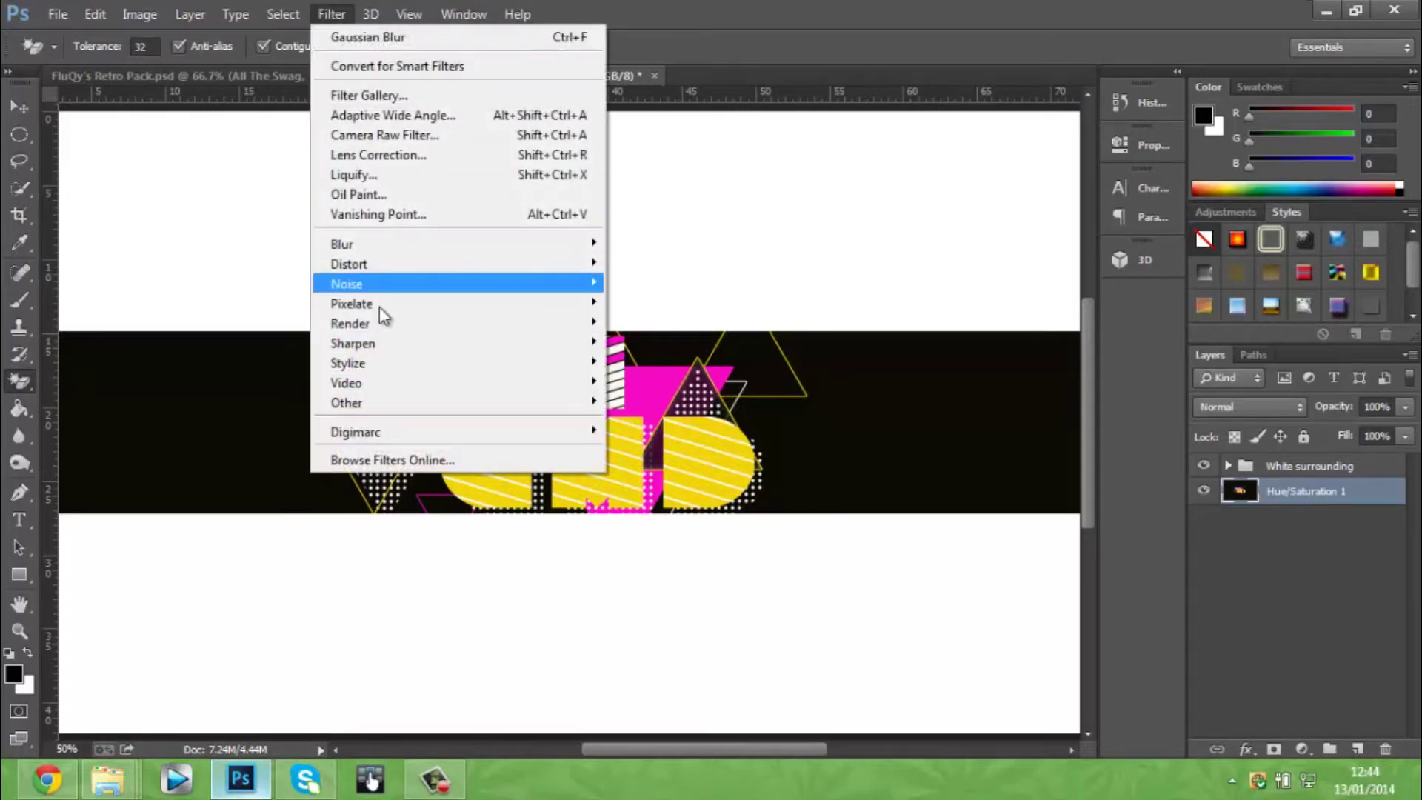
pyautogui.moveTo(415, 284)
pyautogui.click(628, 283)
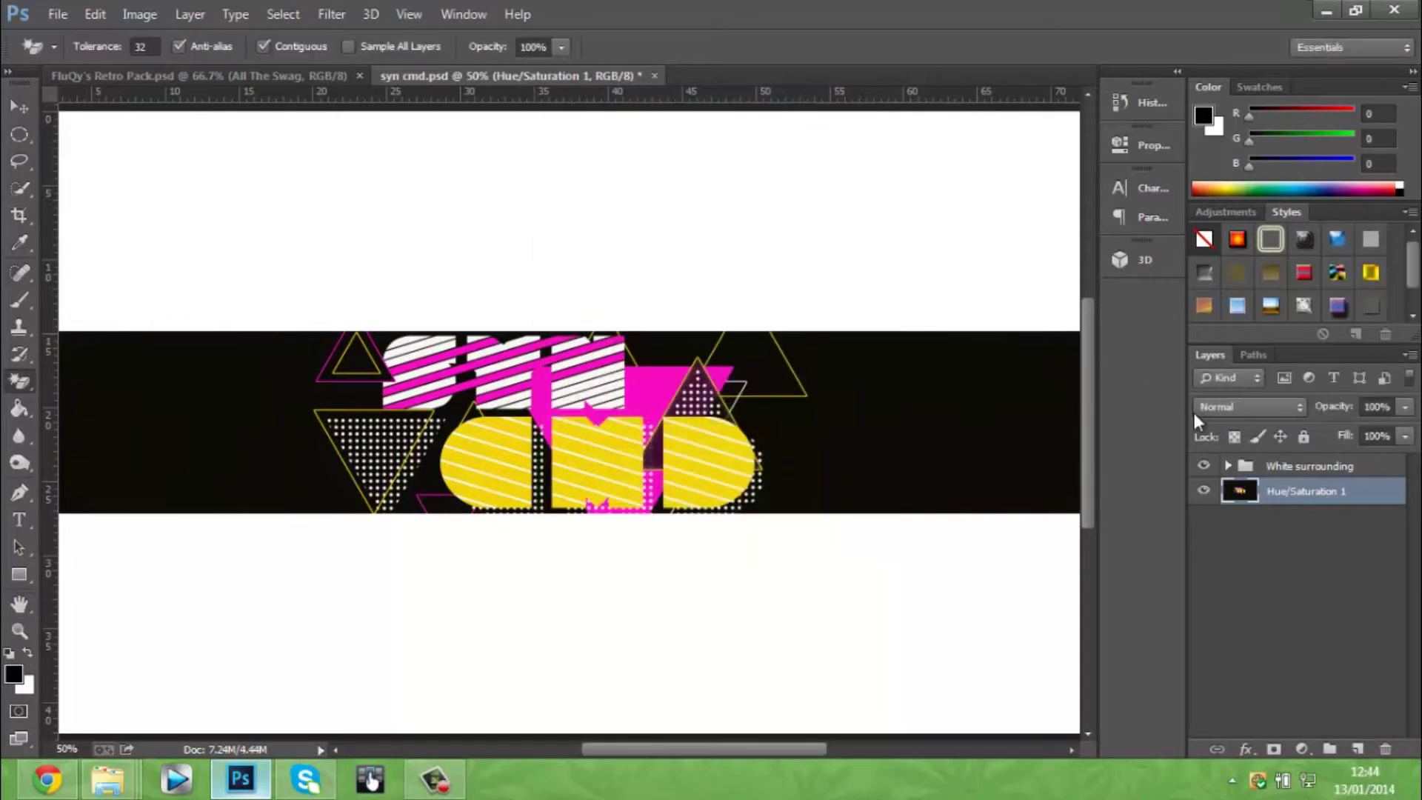
# Step: Duplicate the merged artwork layer and apply Add Noise to the copy at 16.57% with Uniform distribution
pyautogui.hotkey('ctrl', 'j')
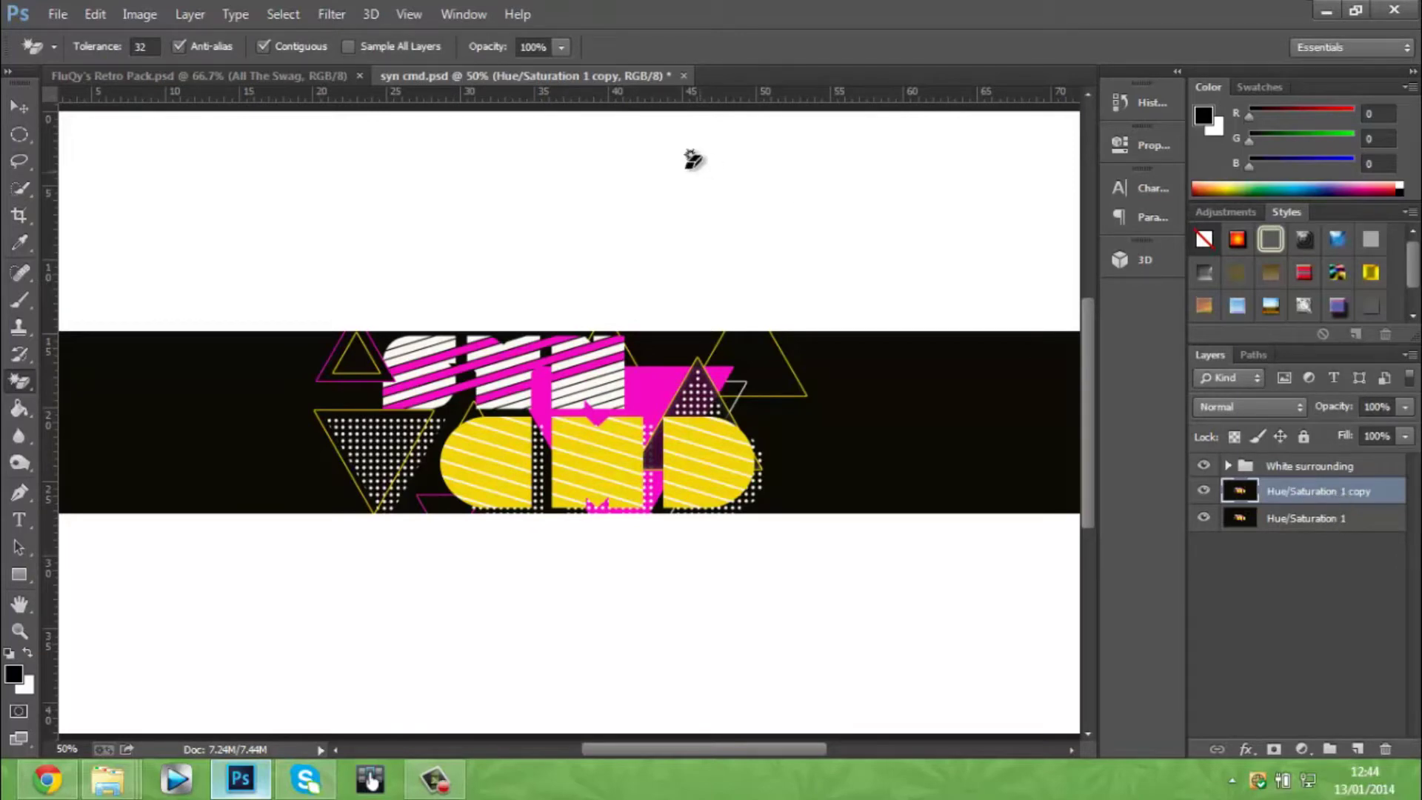
pyautogui.click(332, 15)
pyautogui.moveTo(346, 283)
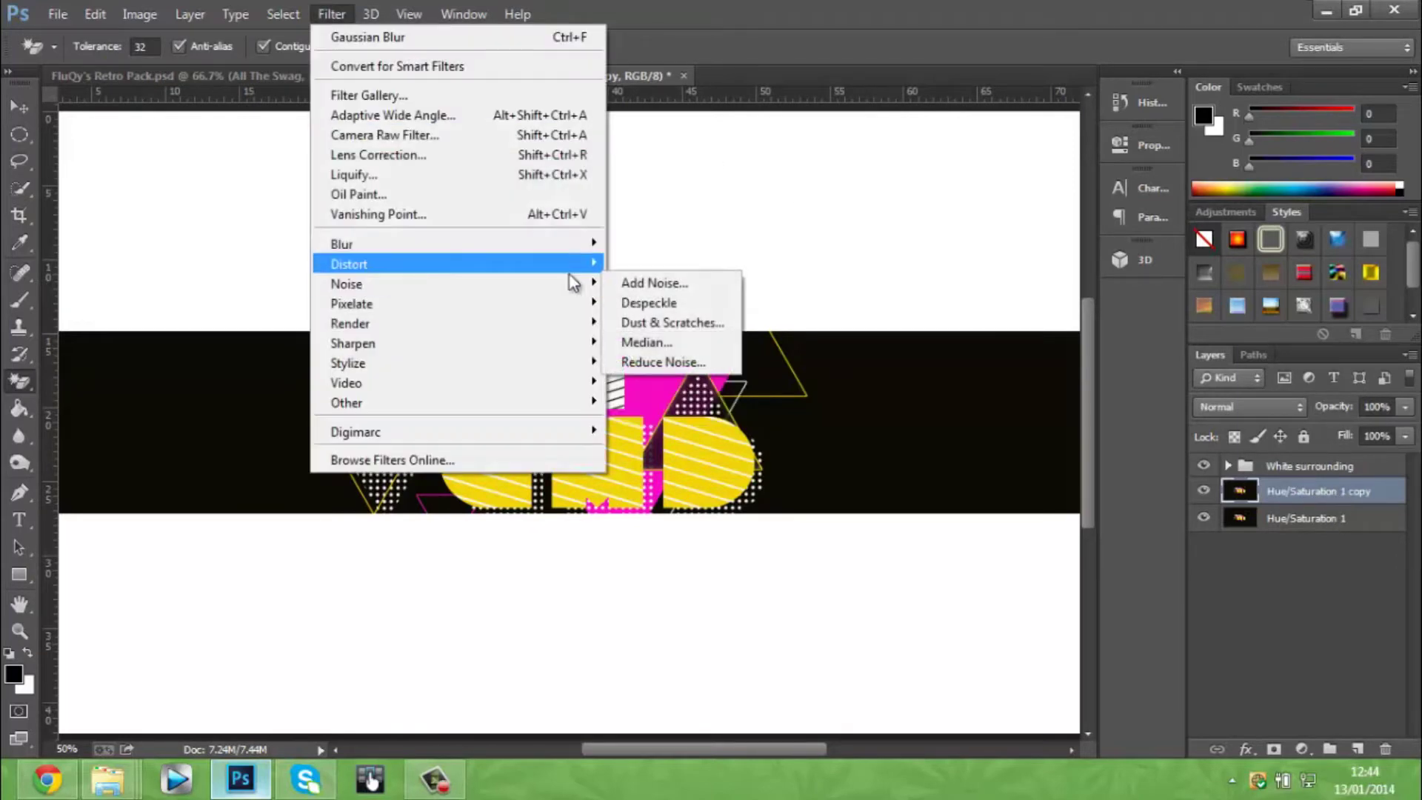
pyautogui.click(621, 284)
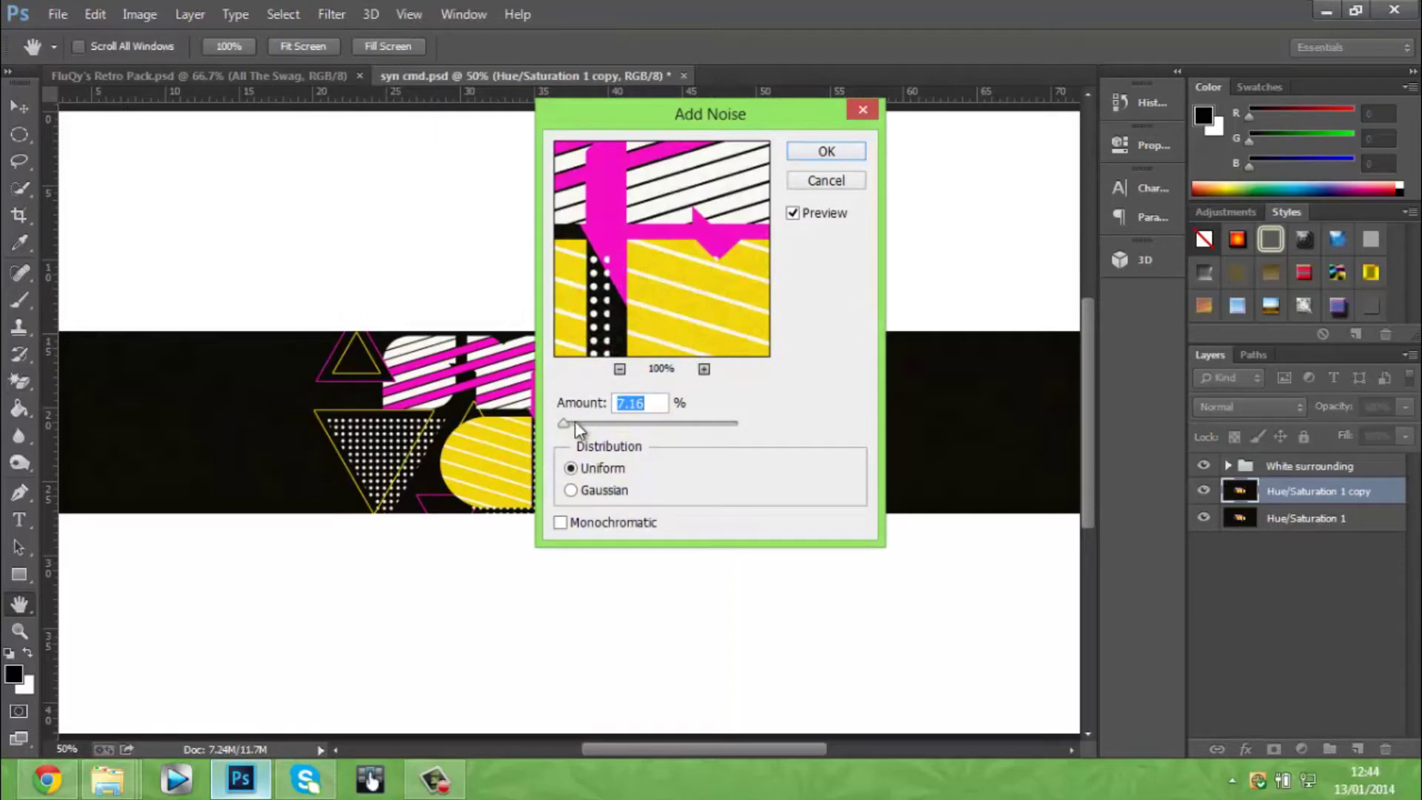
pyautogui.moveTo(564, 422); pyautogui.dragTo(567, 424)
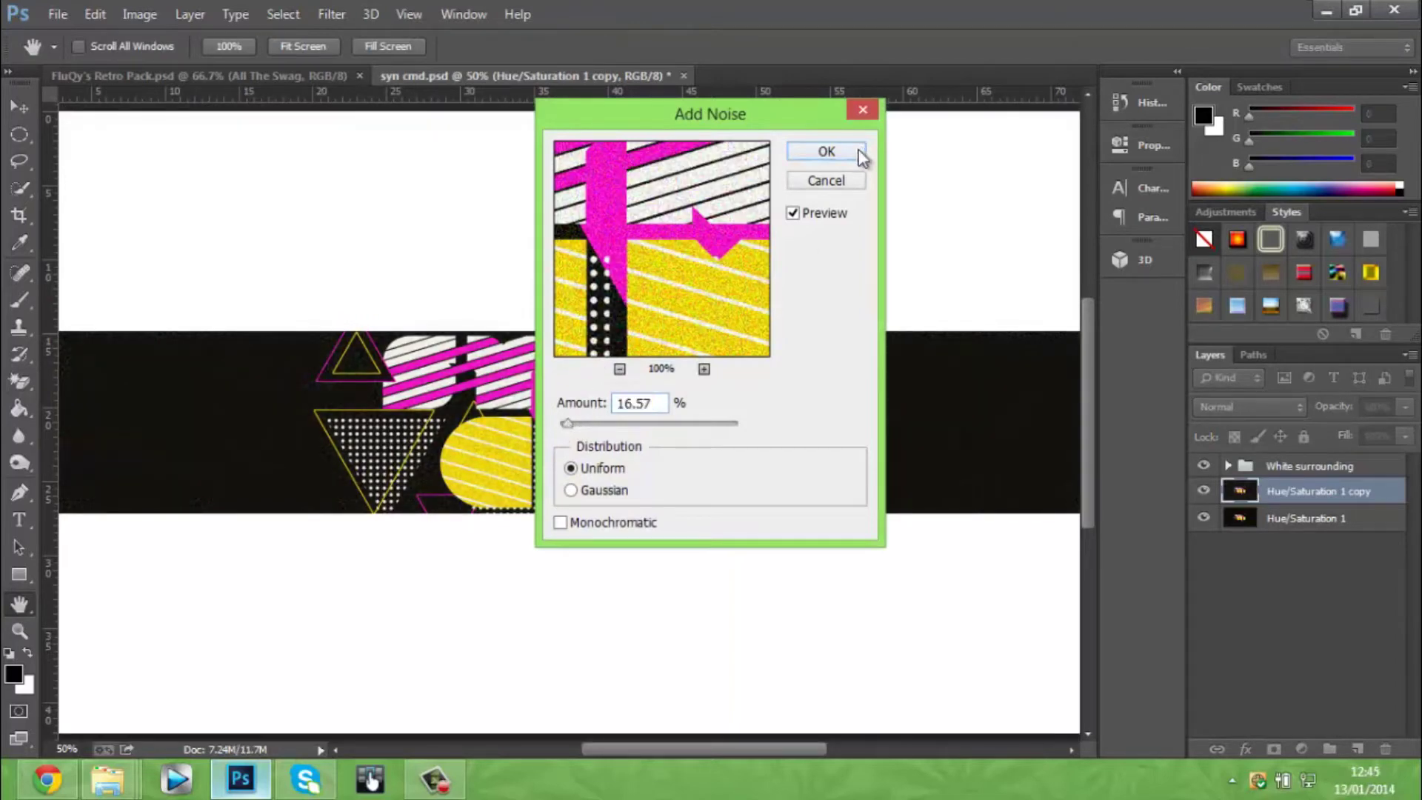
pyautogui.click(852, 152)
# Step: Set the opacity of the noisy artwork copy to 42%
pyautogui.moveTo(1405, 407); pyautogui.dragTo(1330, 430)
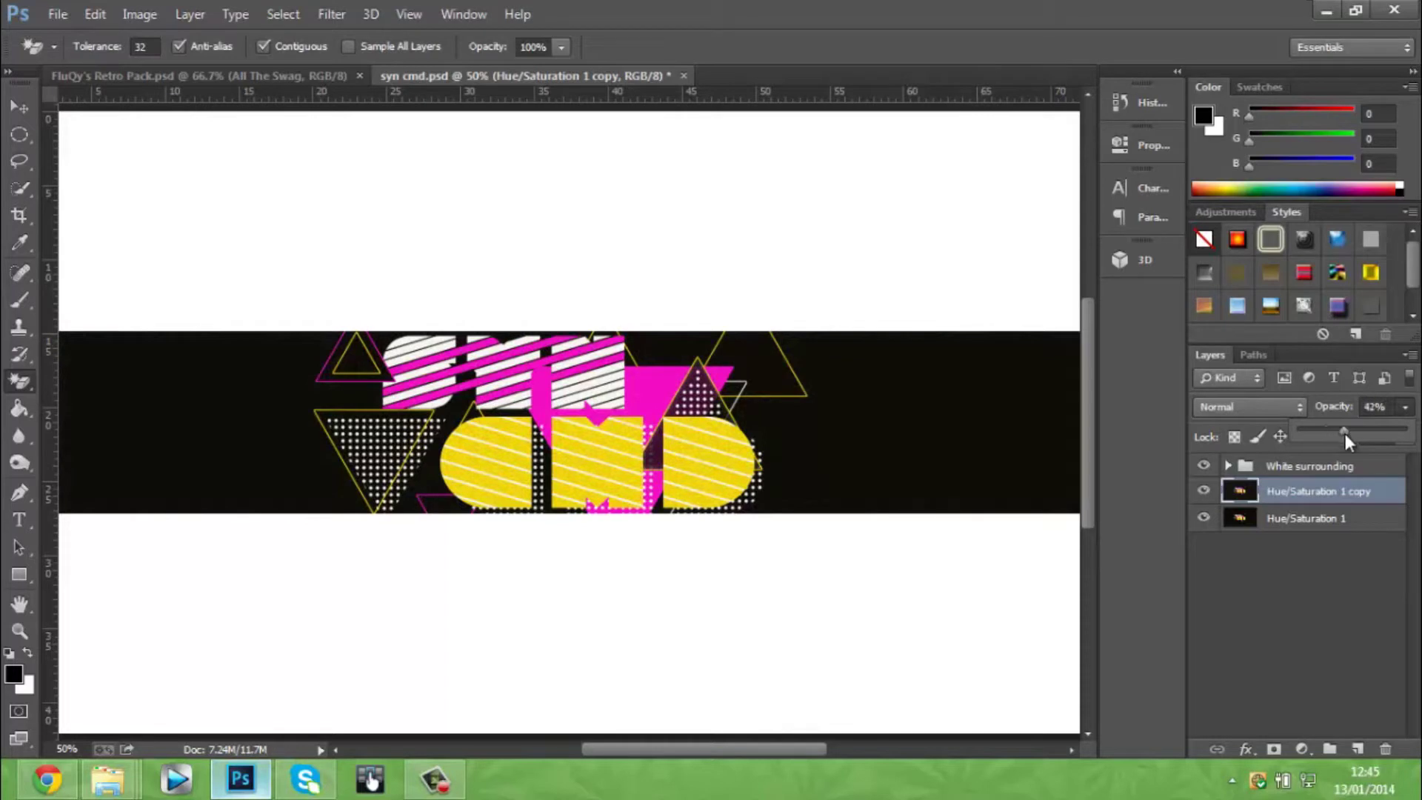
pyautogui.click(1358, 450)
pyautogui.hotkey('ctrl', '-')
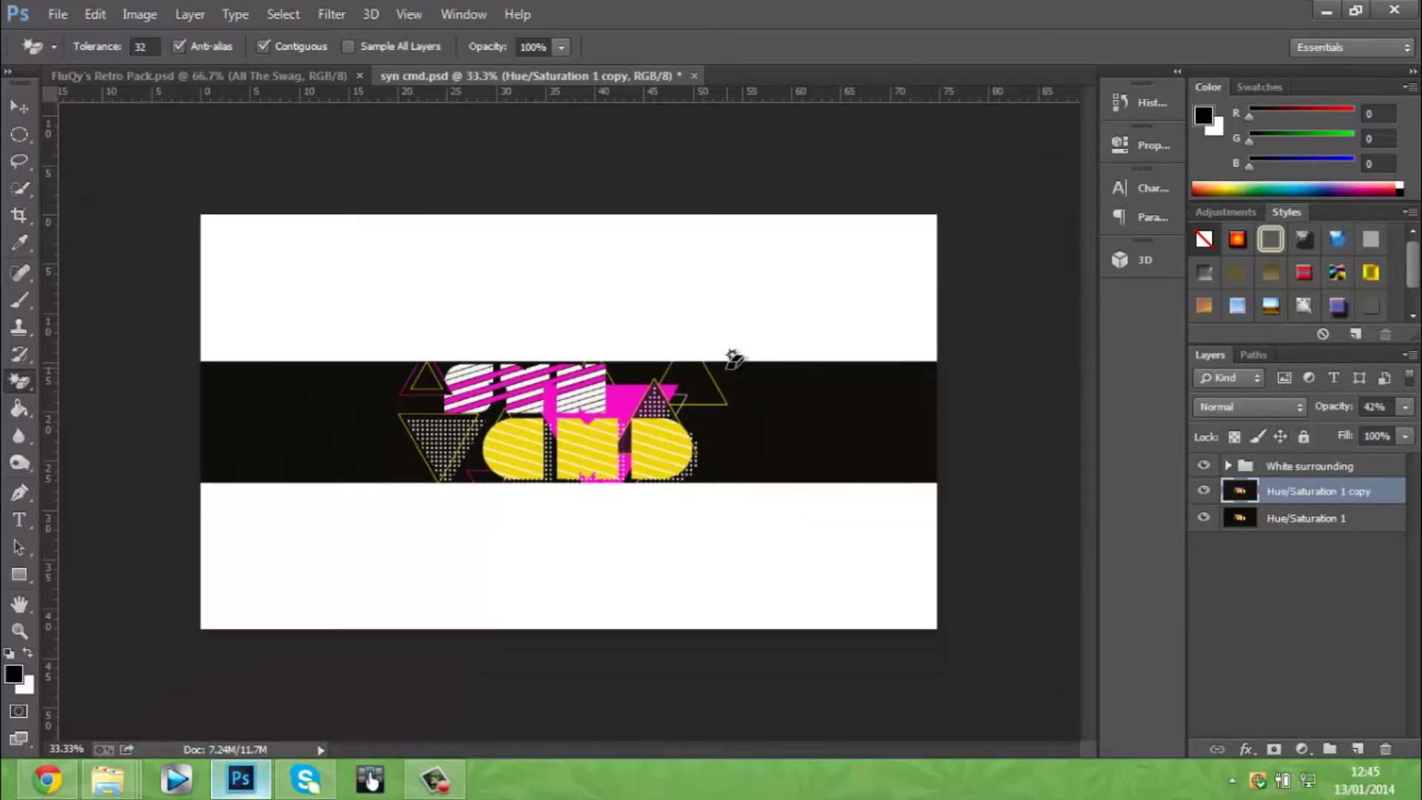
pyautogui.hotkey('ctrl', '+')
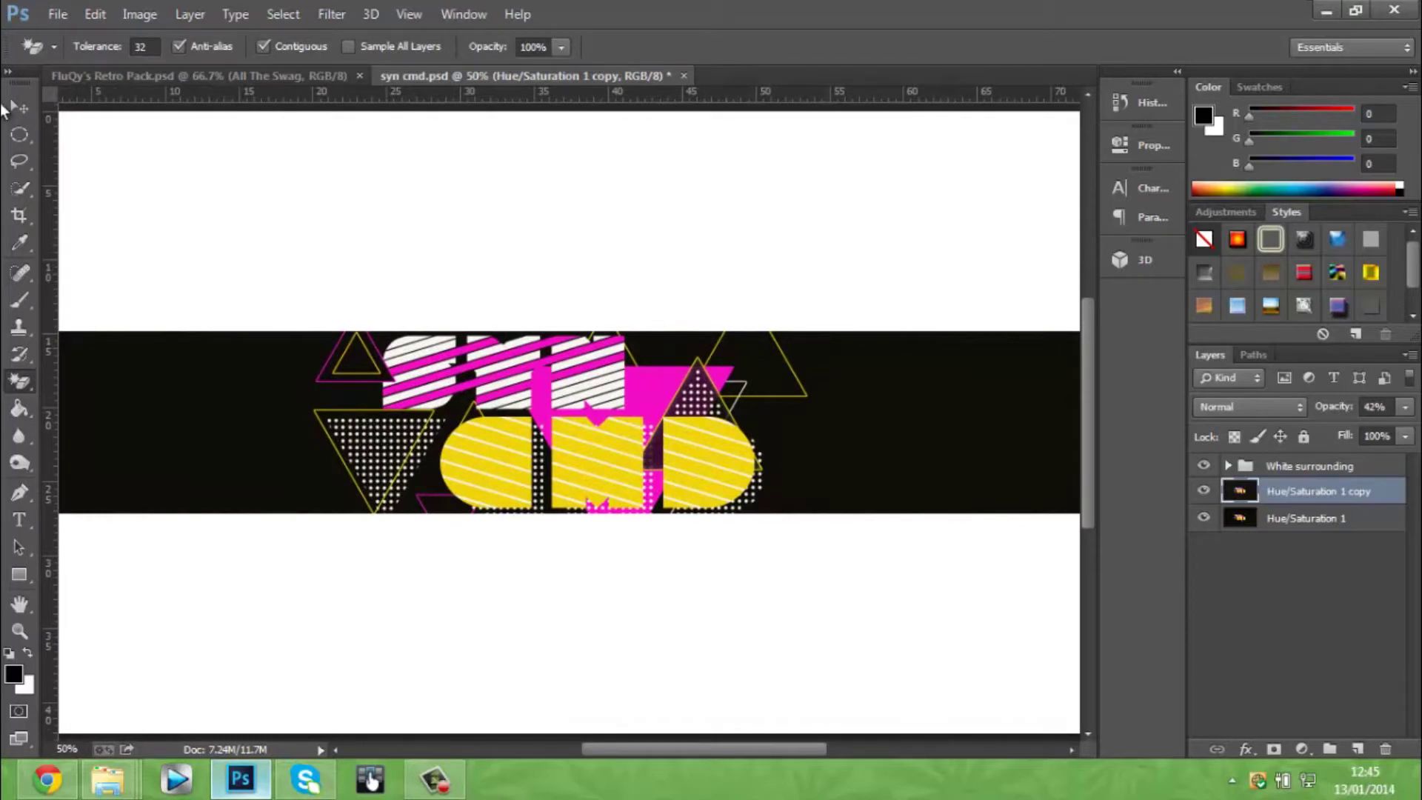
# Step: Cut an elliptical area with an 80 px feather around the lettering from the noisy copy to a new layer, and set its opacity to 18%
pyautogui.click(22, 137)
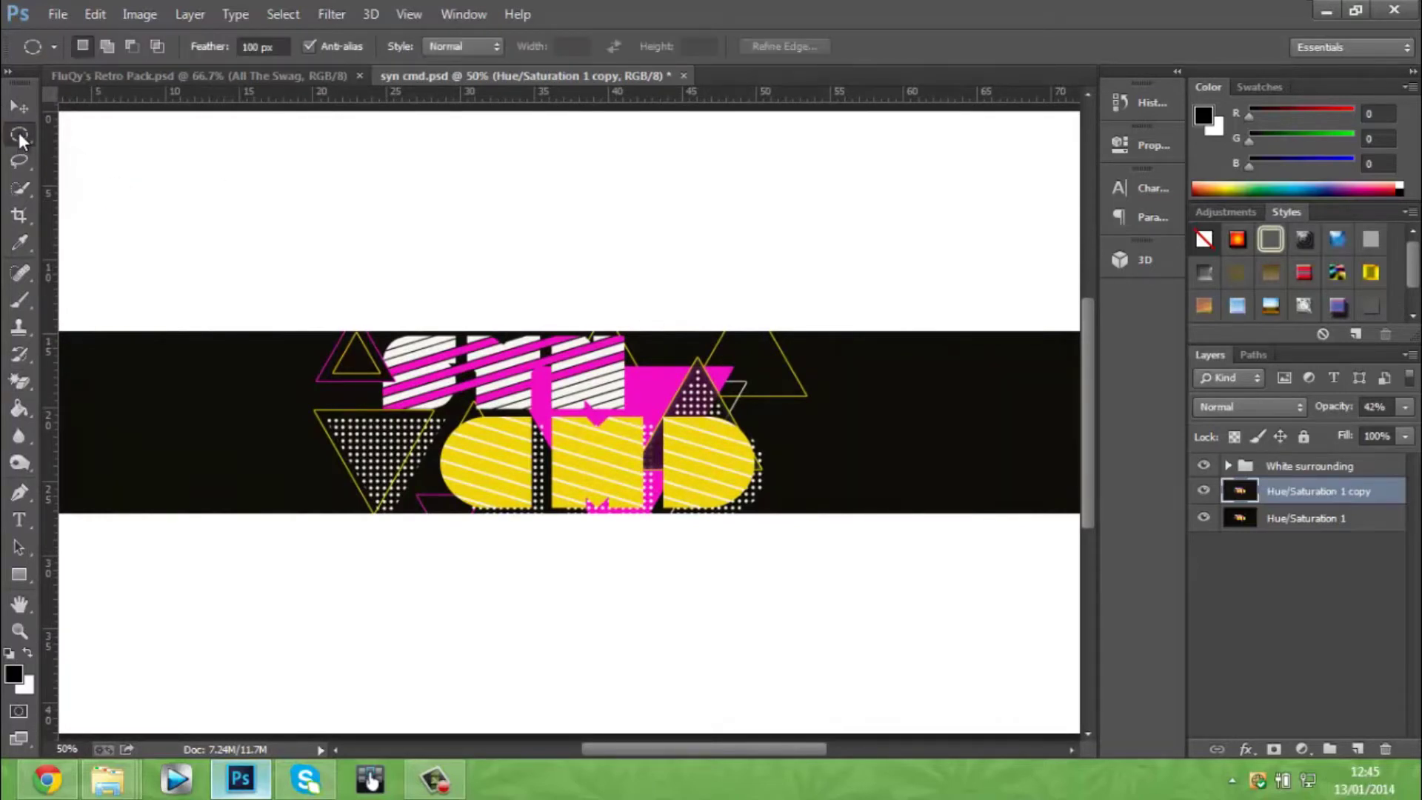
pyautogui.click(280, 42)
pyautogui.write('80')
pyautogui.press('Return')
pyautogui.moveTo(197, 211); pyautogui.dragTo(921, 602)
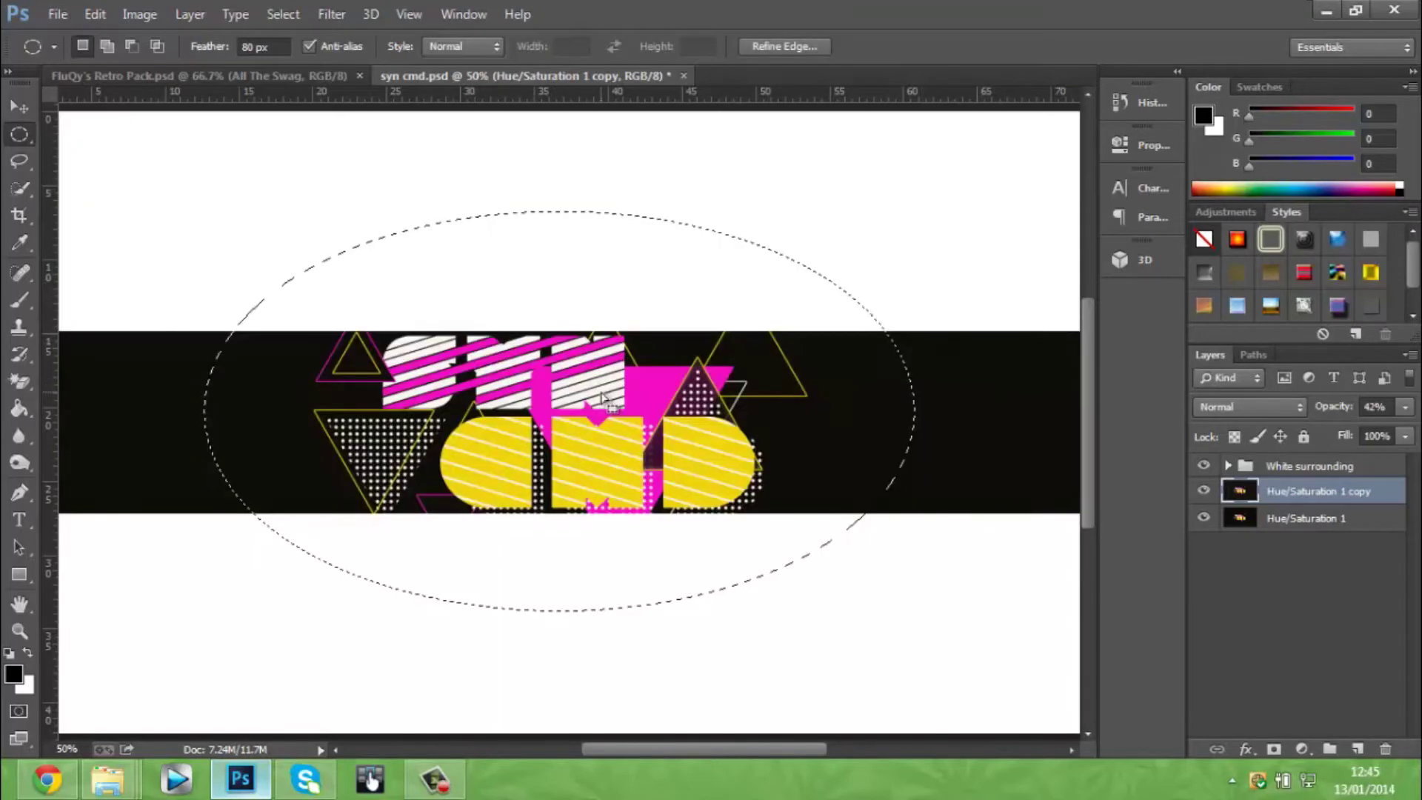
pyautogui.rightClick(602, 402)
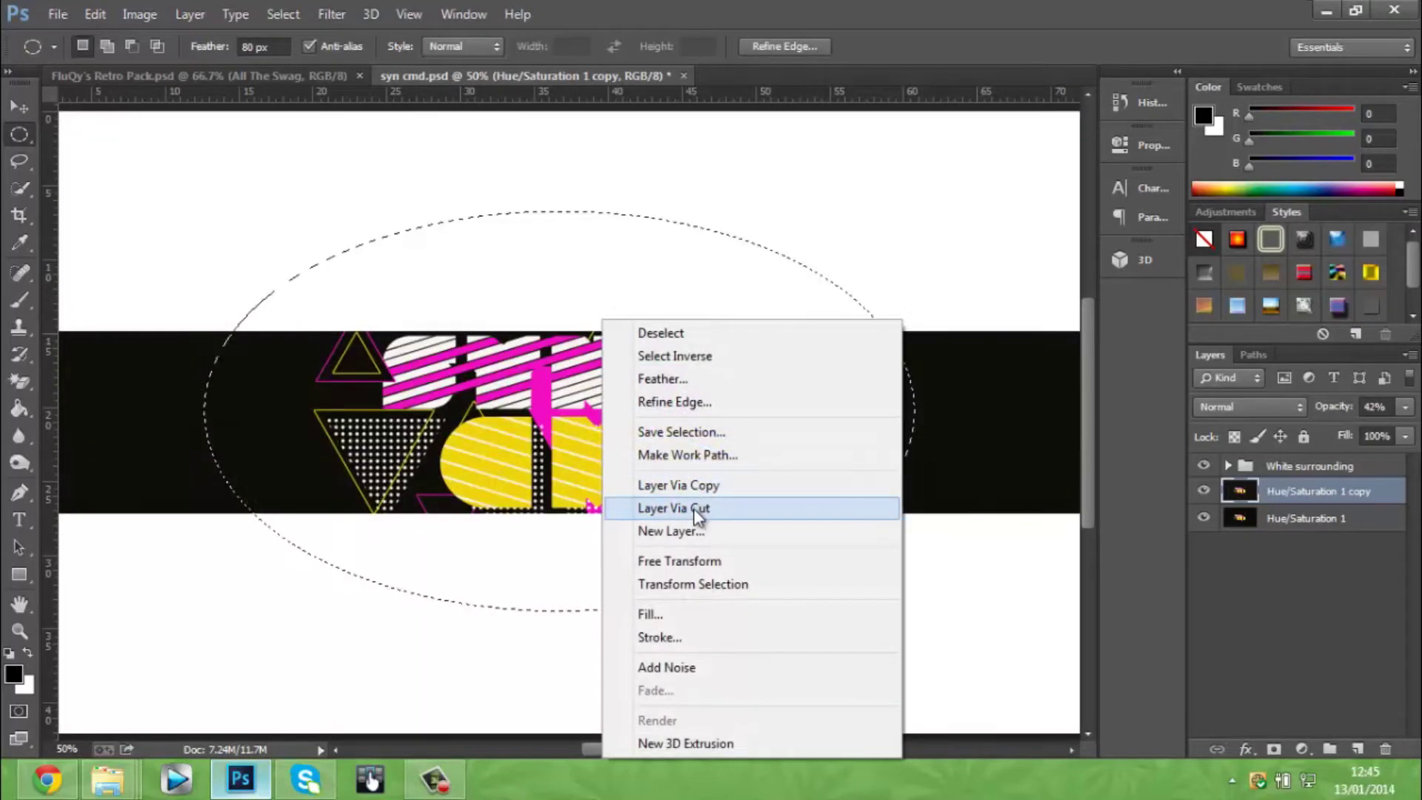
pyautogui.click(694, 507)
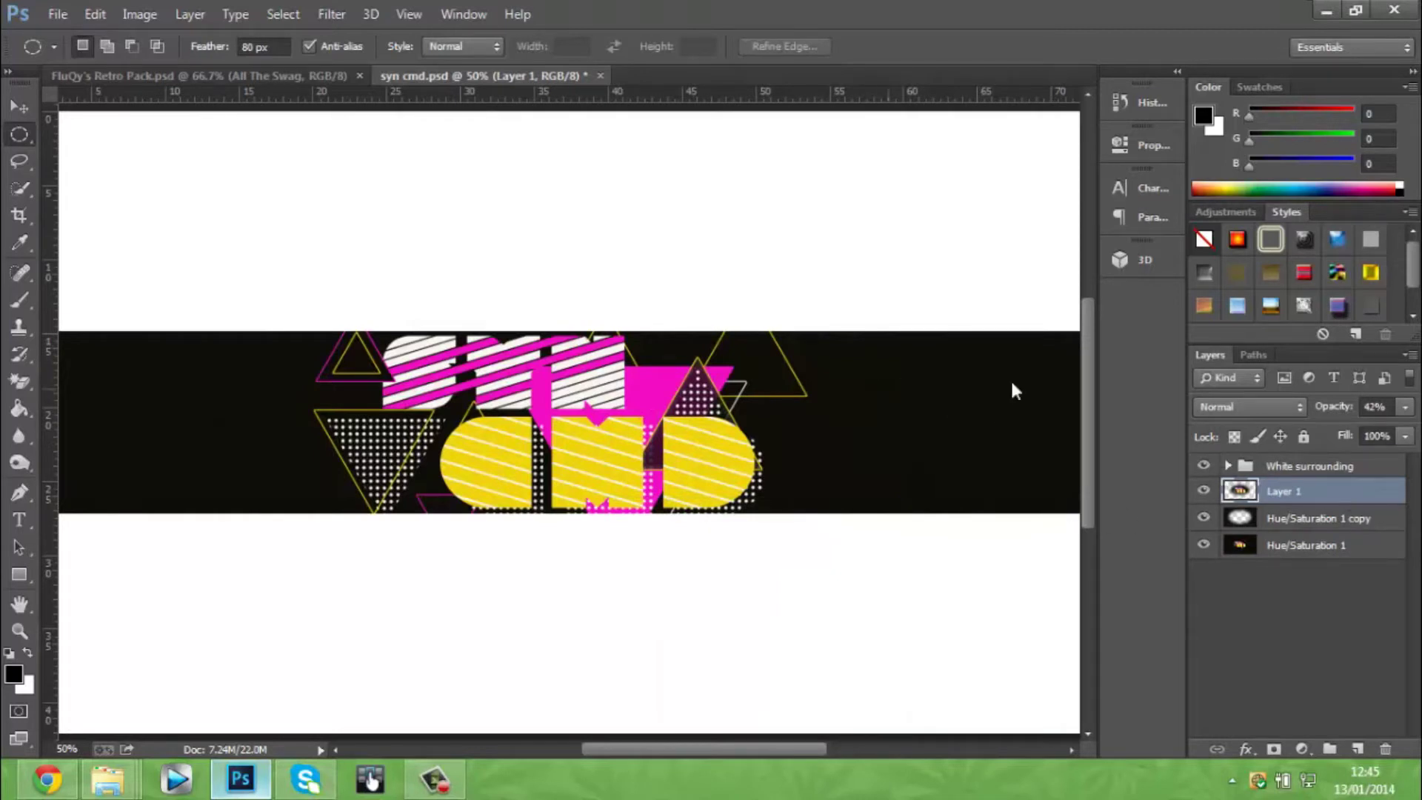
pyautogui.click(1404, 407)
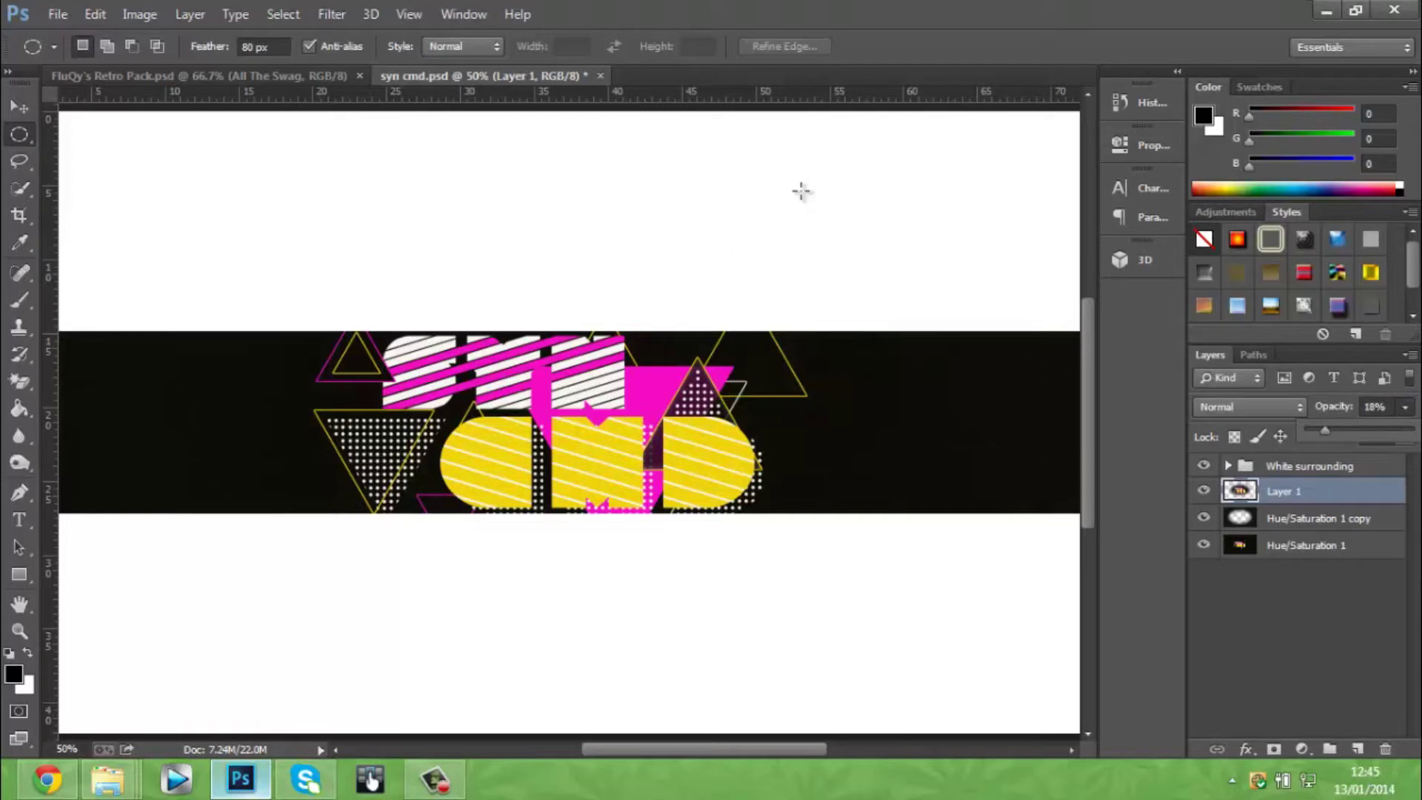
pyautogui.click(922, 525)
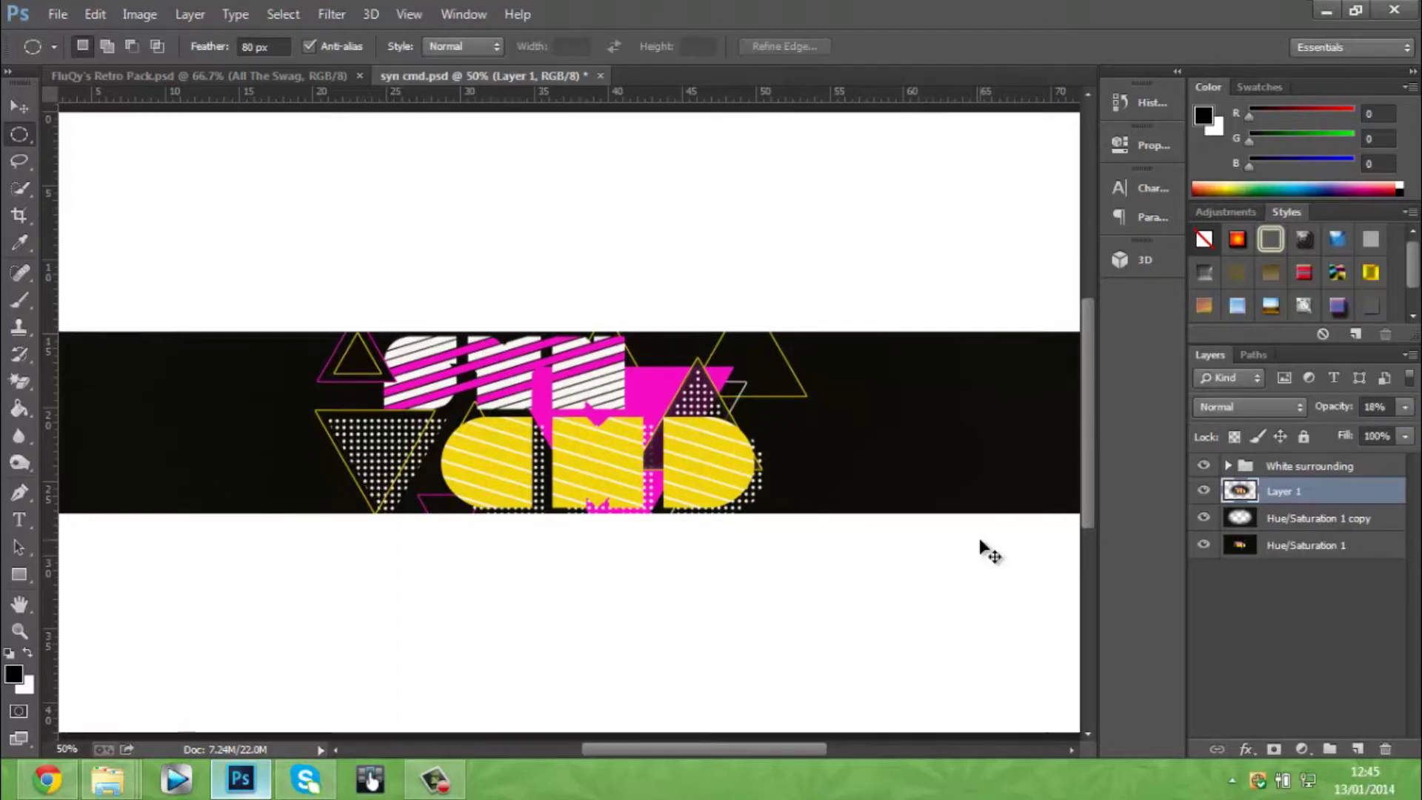
# Step: Cut a larger feathered ellipse from the Hue/Saturation 1 copy layer to a new layer and set that layer's opacity to 18%
pyautogui.hotkey('ctrl', '0')
pyautogui.moveTo(105, 266); pyautogui.dragTo(1026, 612)
pyautogui.click(1303, 519)
pyautogui.rightClick(1000, 478)
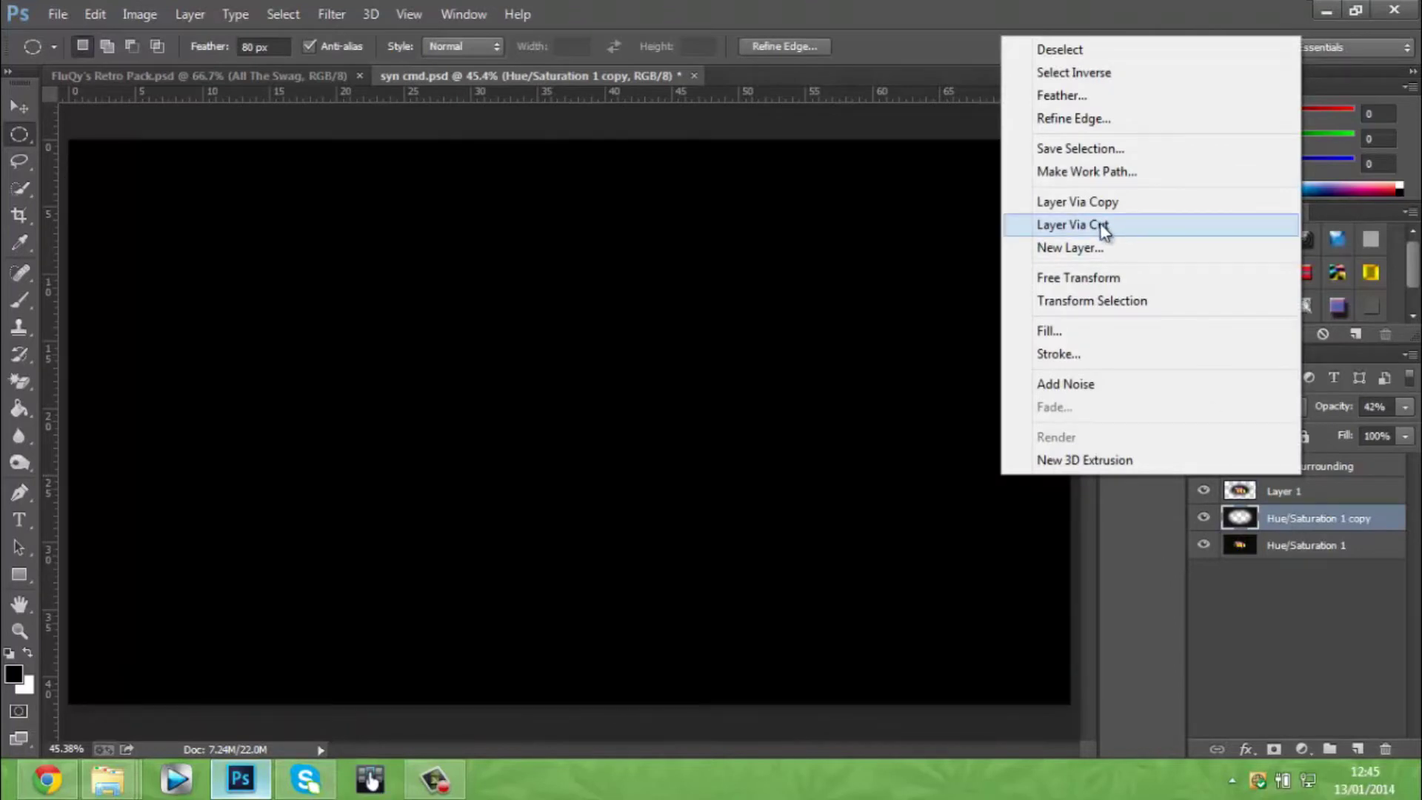
pyautogui.click(1103, 225)
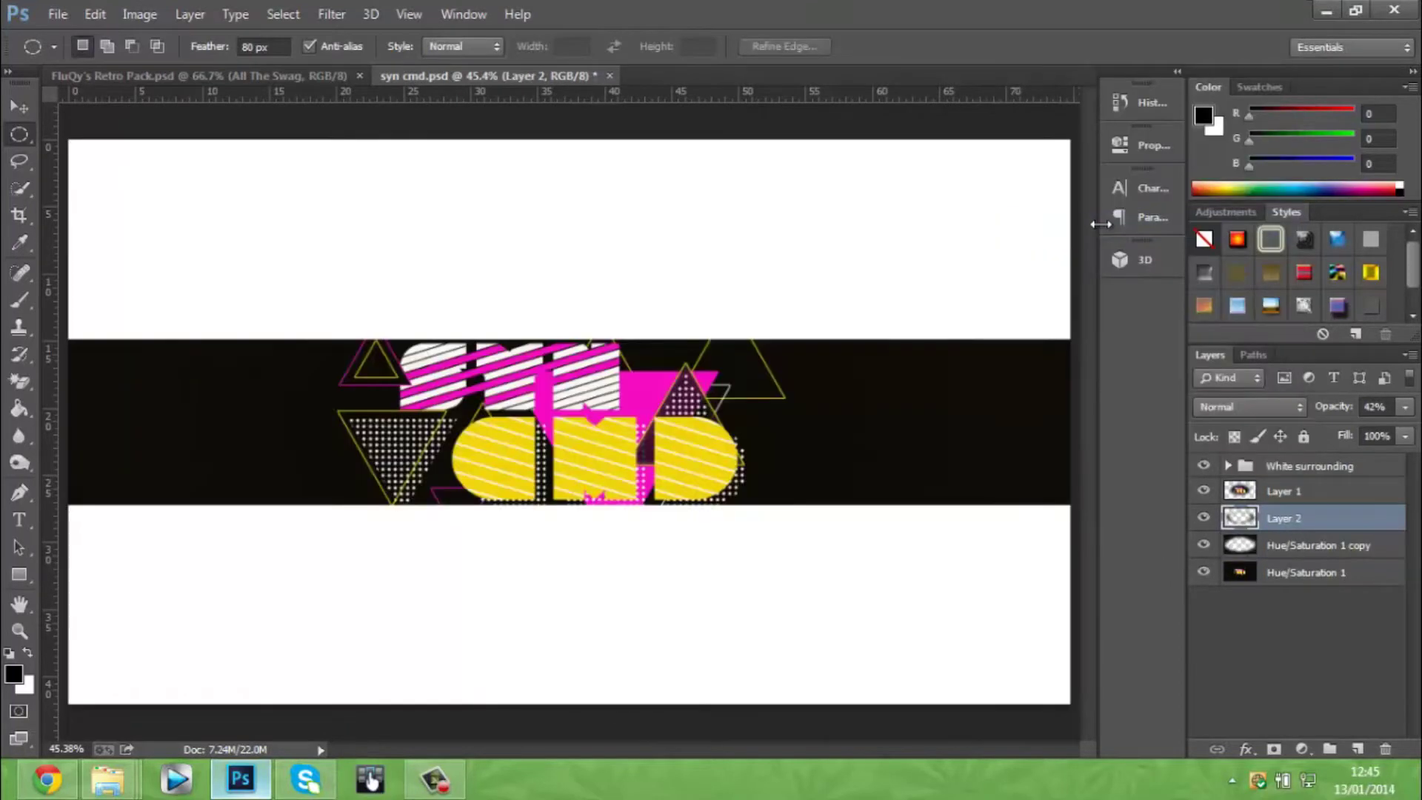
pyautogui.click(1404, 407)
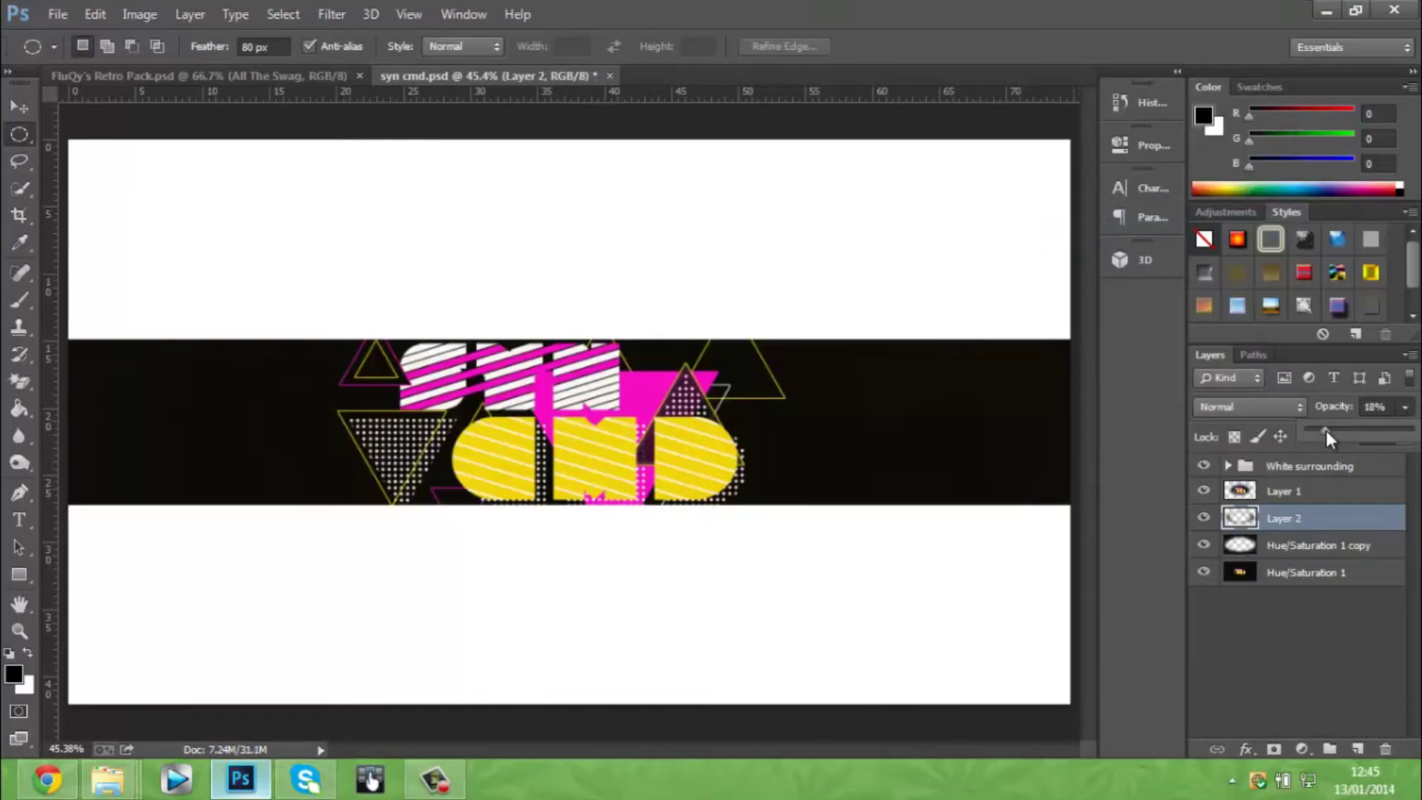
pyautogui.click(527, 449)
pyautogui.hotkey('ctrl', '+')
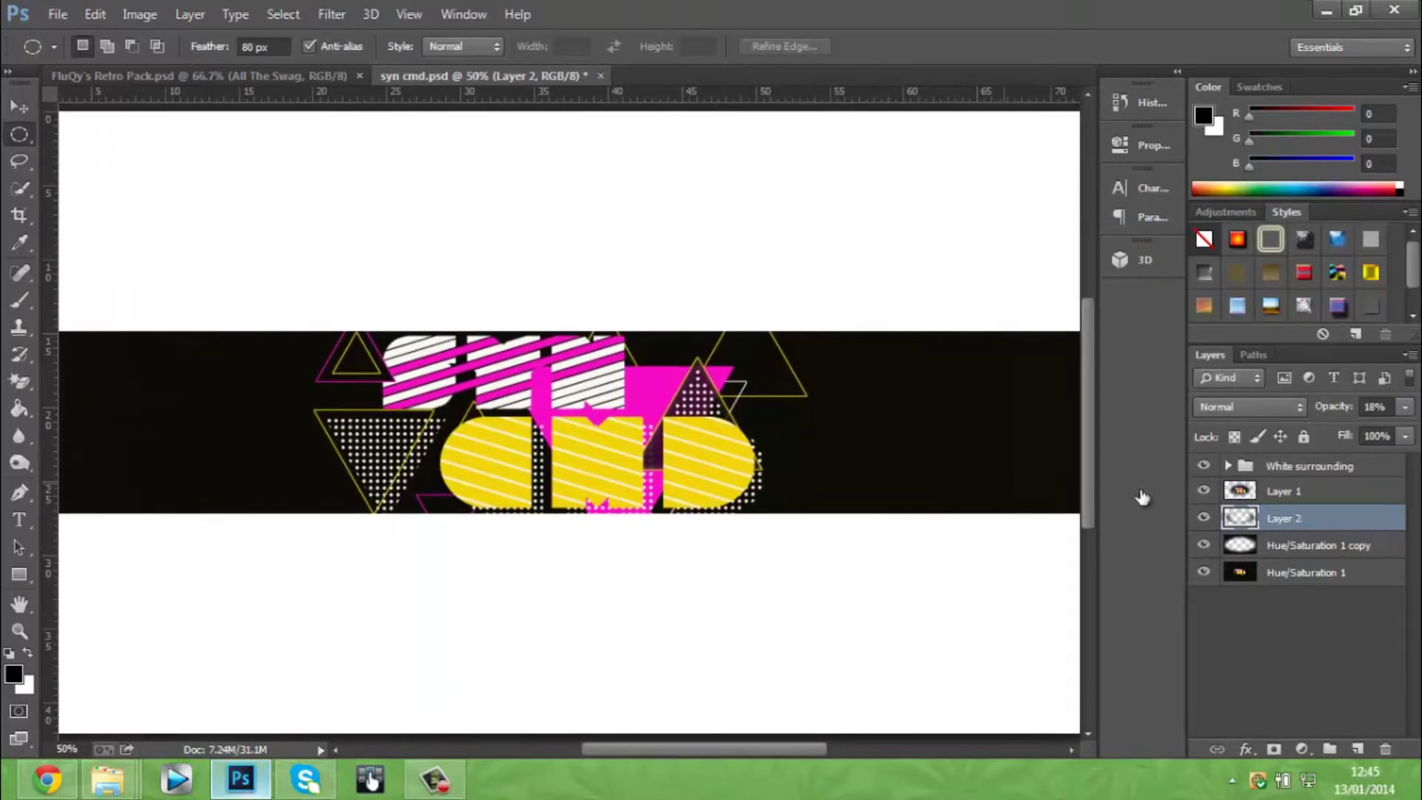
# Step: Set the opacity of Layer 1, the noisy central ellipse, to 7%
pyautogui.click(1292, 494)
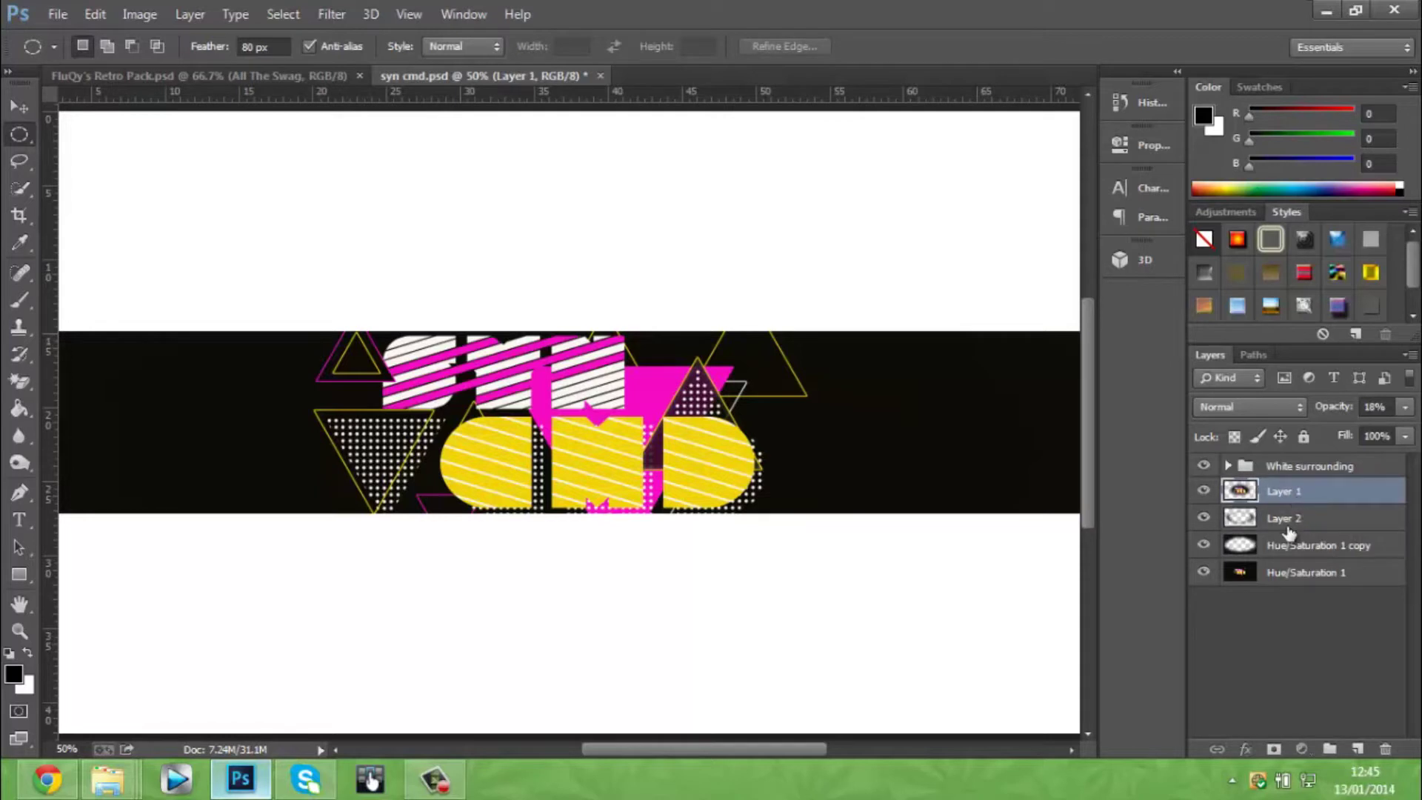
pyautogui.moveTo(1288, 532); pyautogui.dragTo(1295, 506)
pyautogui.click(1404, 407)
pyautogui.moveTo(1323, 429); pyautogui.dragTo(1313, 427)
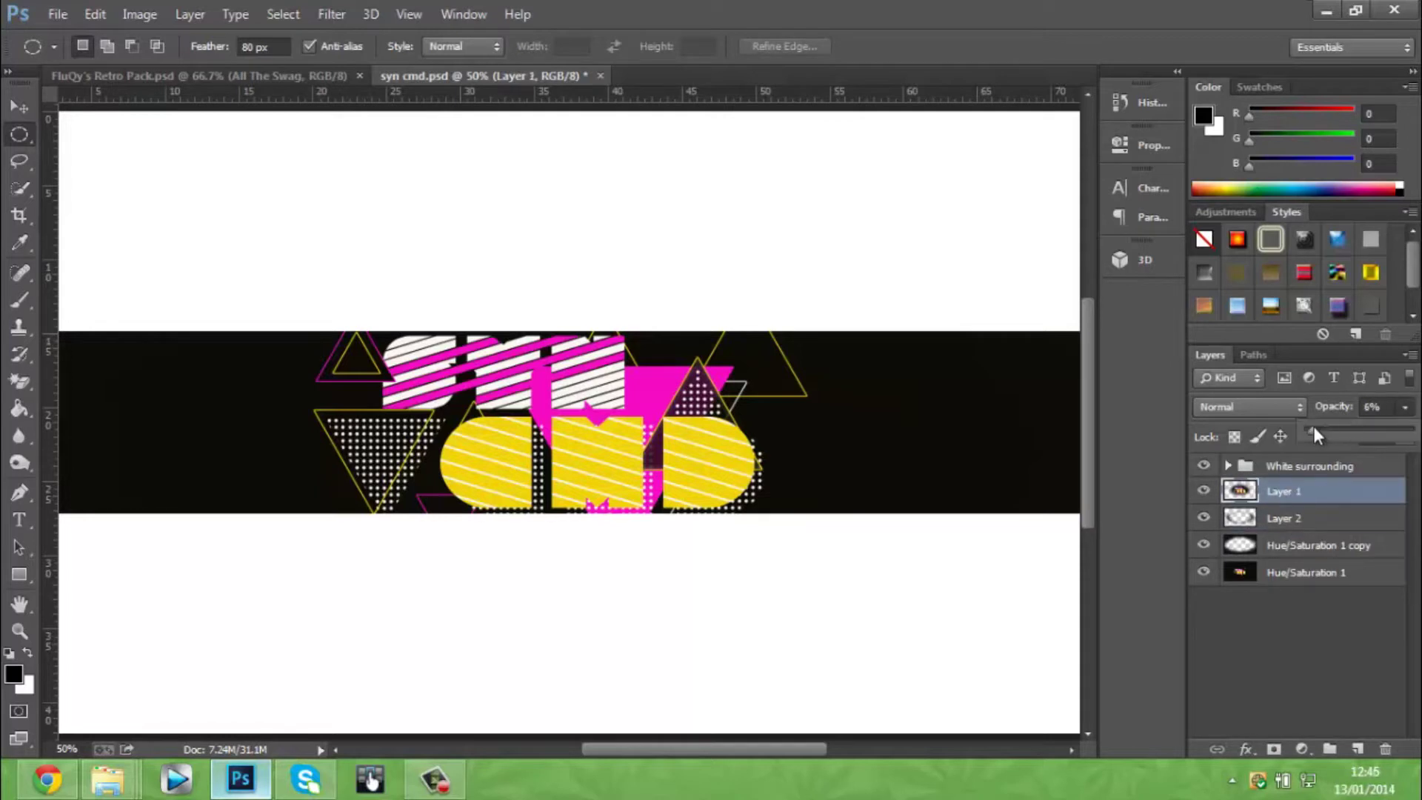
# Step: Merge Layer 1, Layer 2, Hue/Saturation 1 copy and Hue/Saturation 1 into a single layer
pyautogui.keyDown('shift'); pyautogui.click(1292, 571); pyautogui.keyUp('shift')
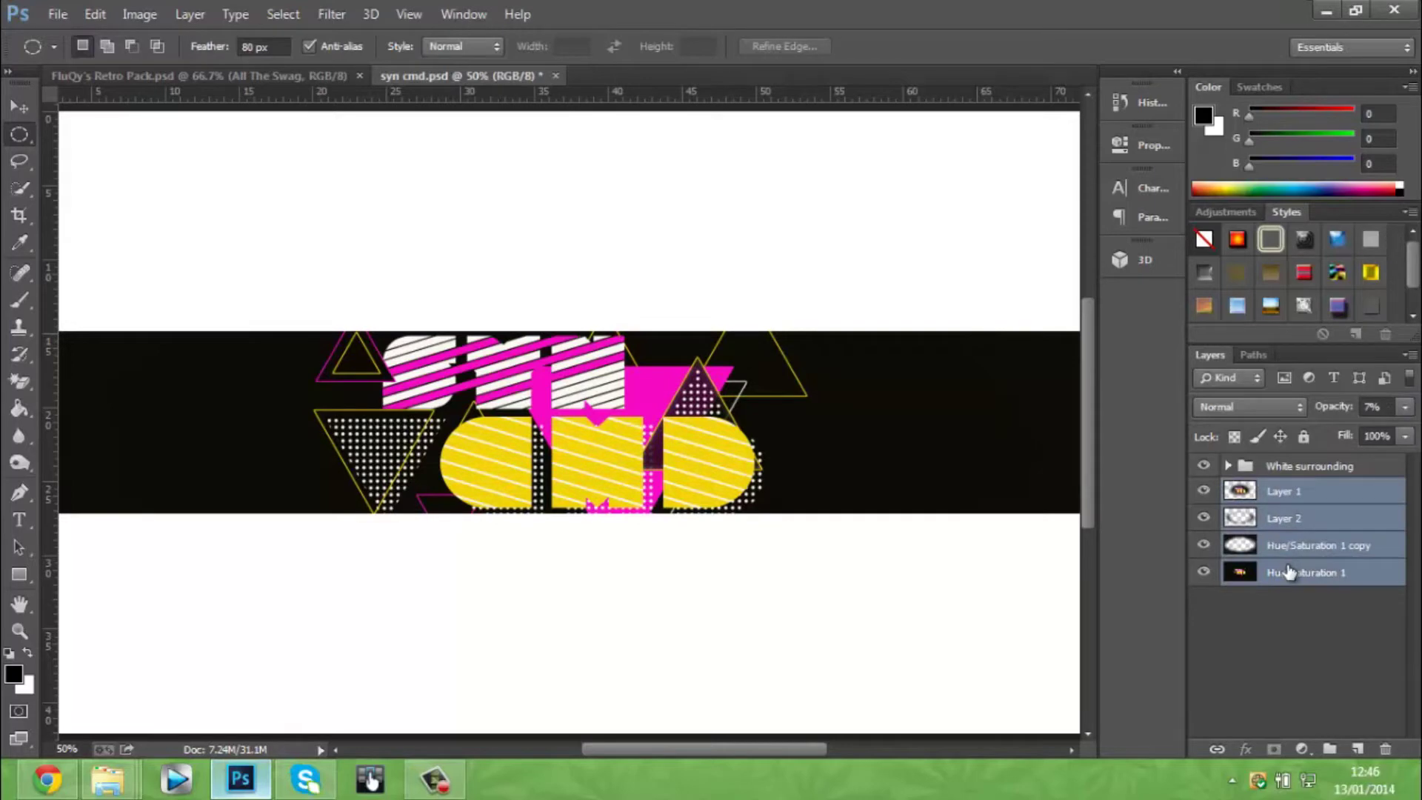
pyautogui.rightClick(1292, 572)
pyautogui.click(980, 599)
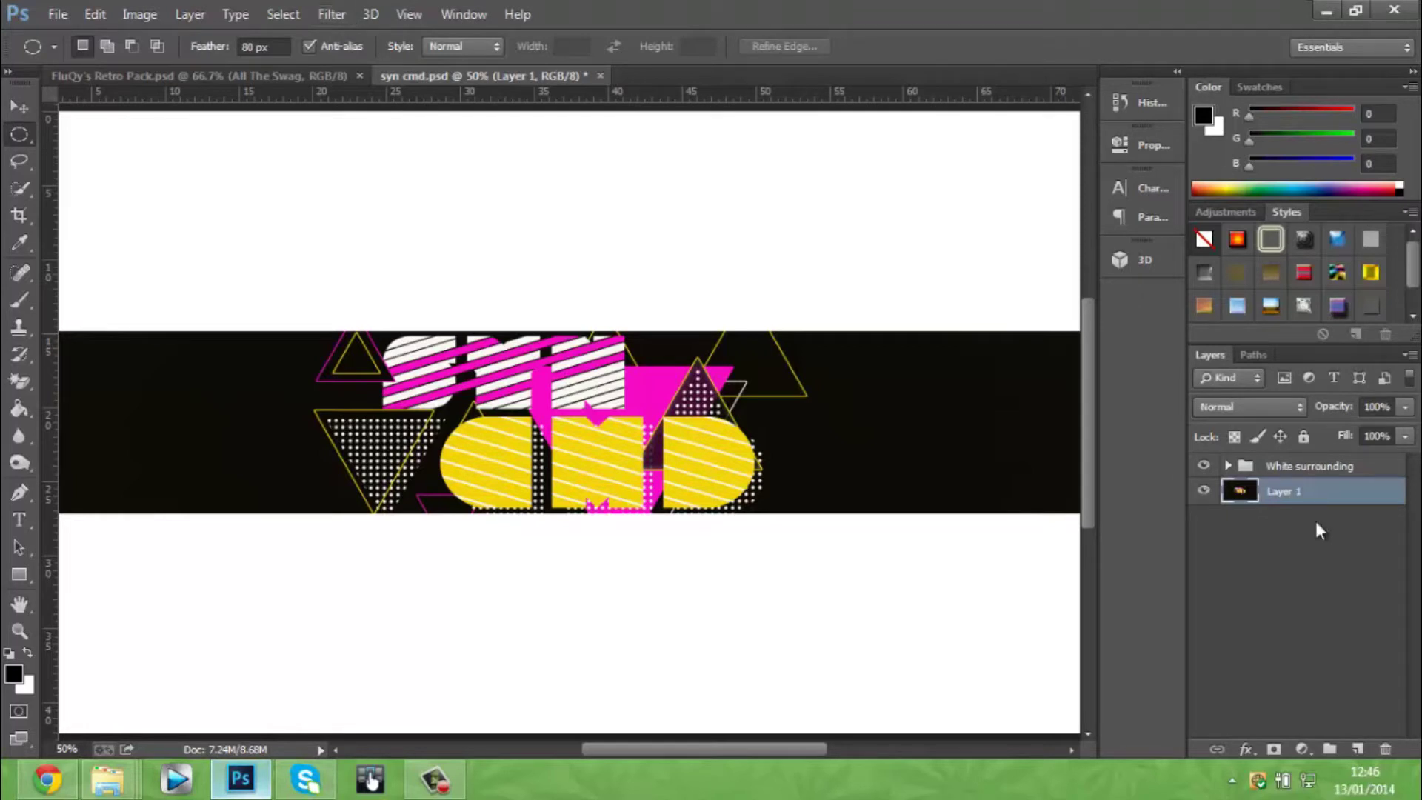
# Step: Duplicate the merged artwork layer and choose the Diffuse Glow effect for the copy in the Filter Gallery, previewing the lettering
pyautogui.hotkey('ctrl', 'j')
pyautogui.hotkey('ctrl', 'a')
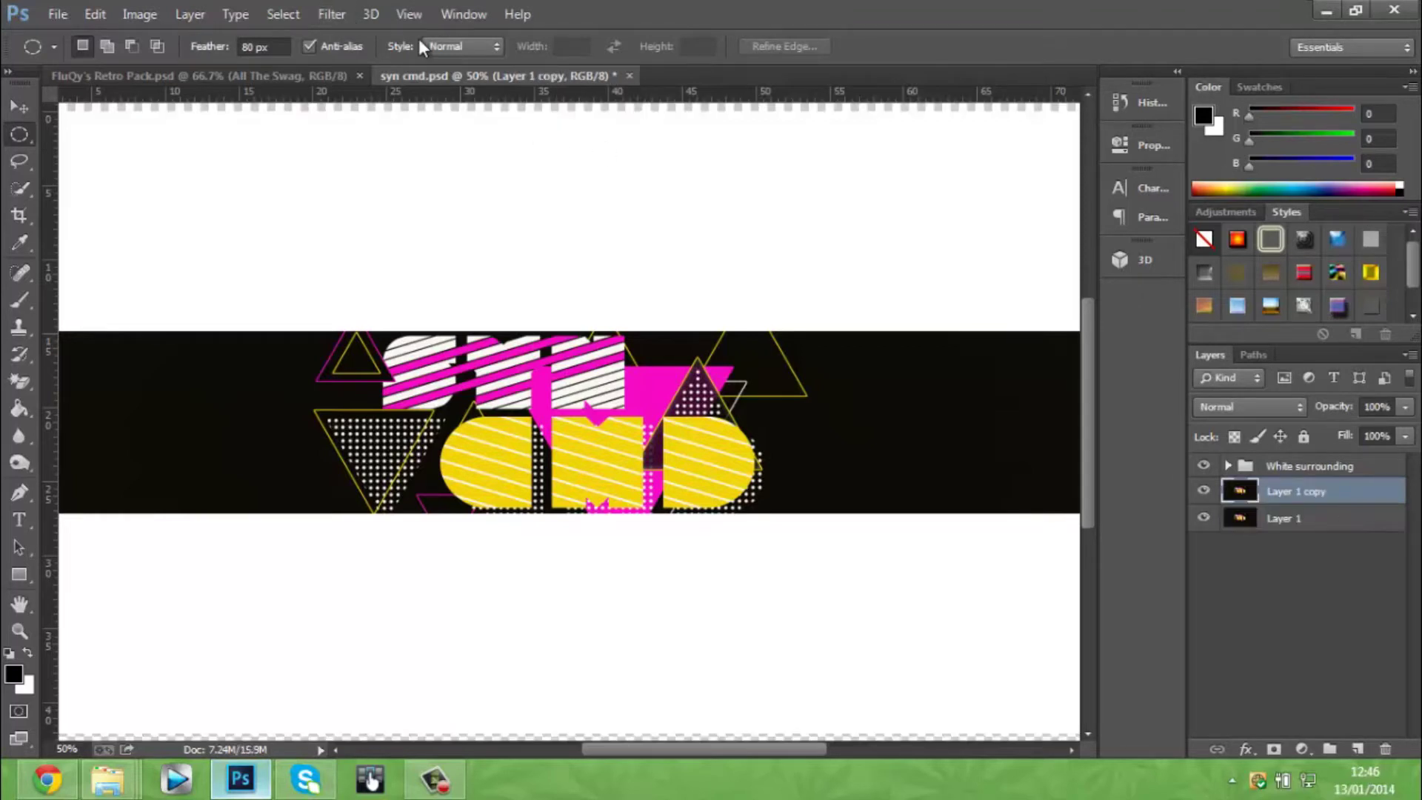
pyautogui.click(333, 14)
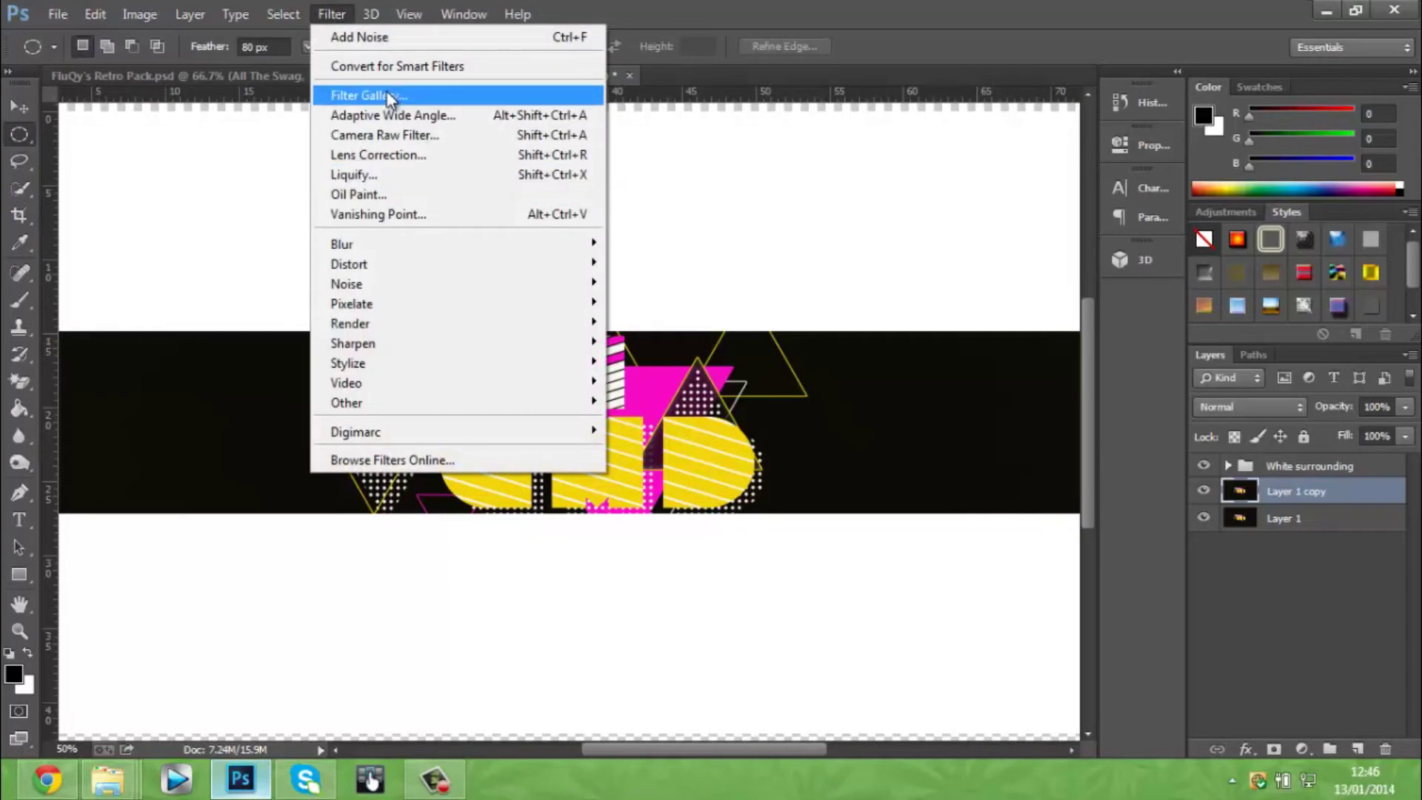
pyautogui.click(391, 98)
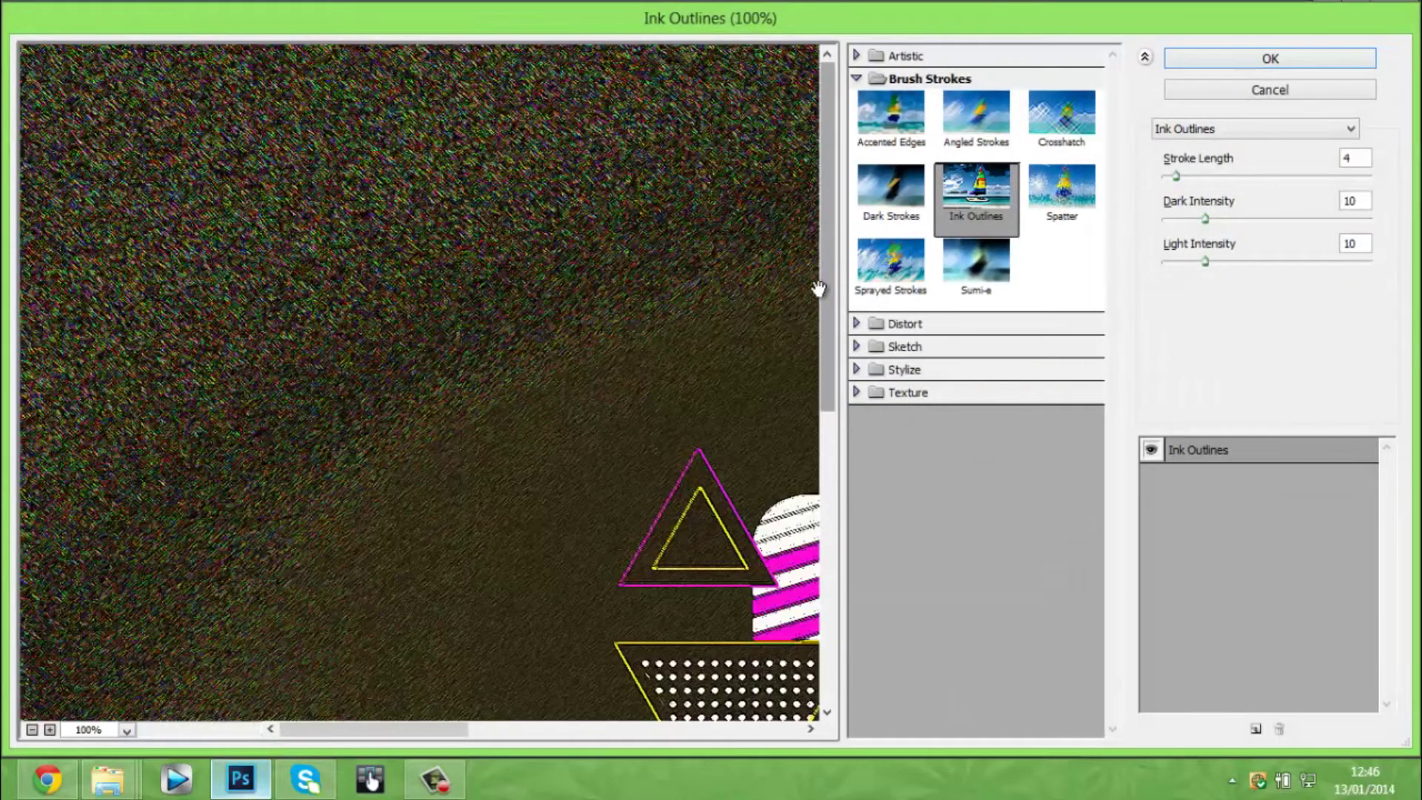
pyautogui.moveTo(819, 286); pyautogui.dragTo(833, 338)
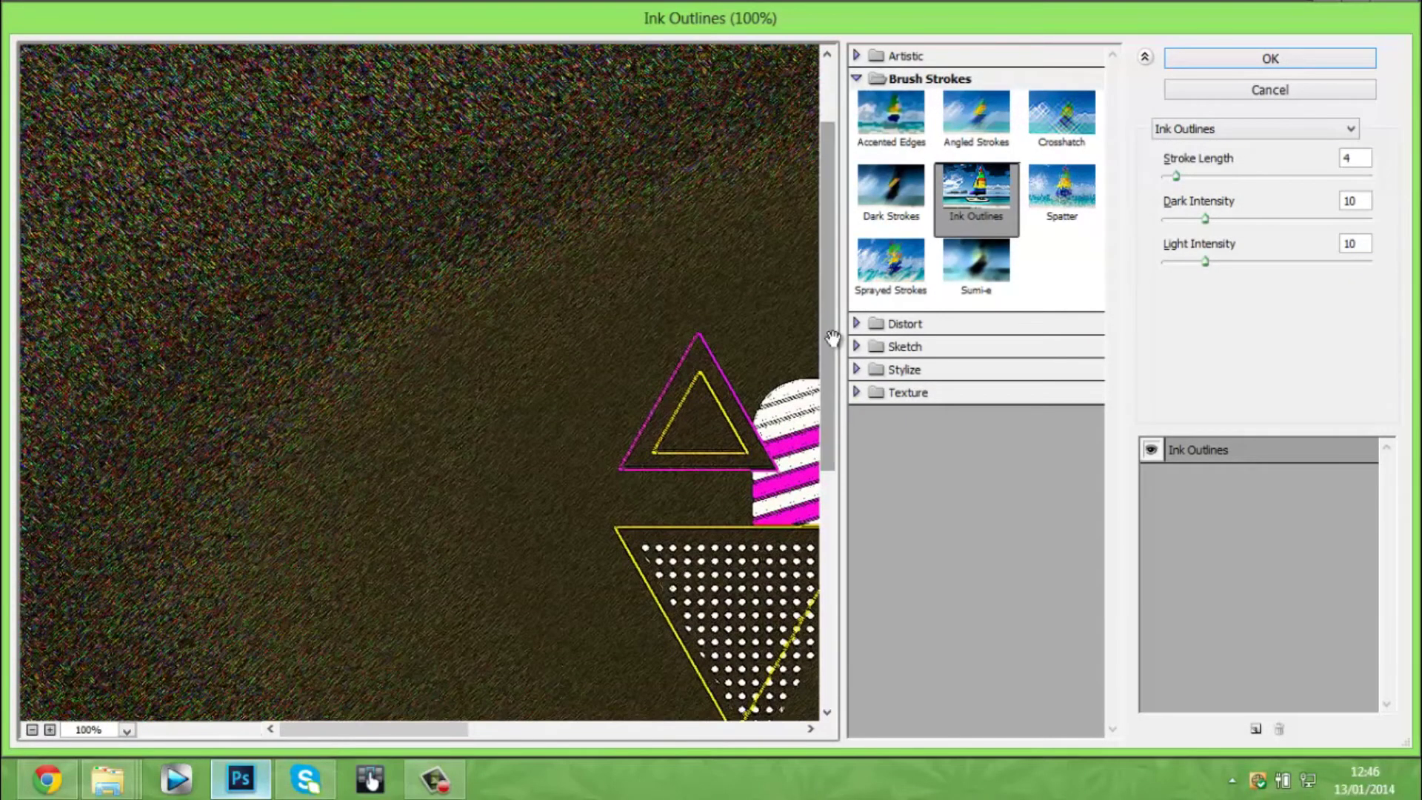
pyautogui.moveTo(365, 732); pyautogui.dragTo(423, 730)
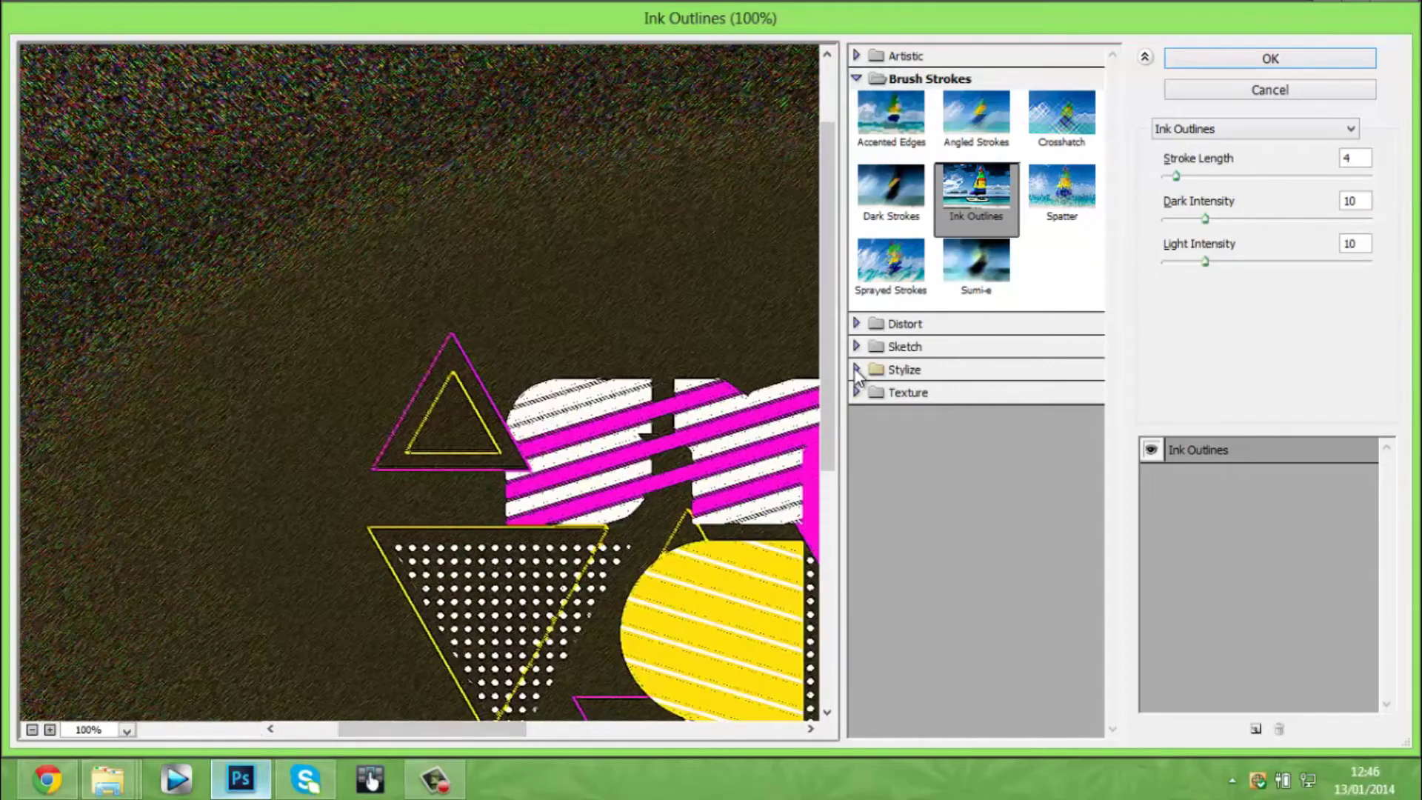
pyautogui.click(857, 325)
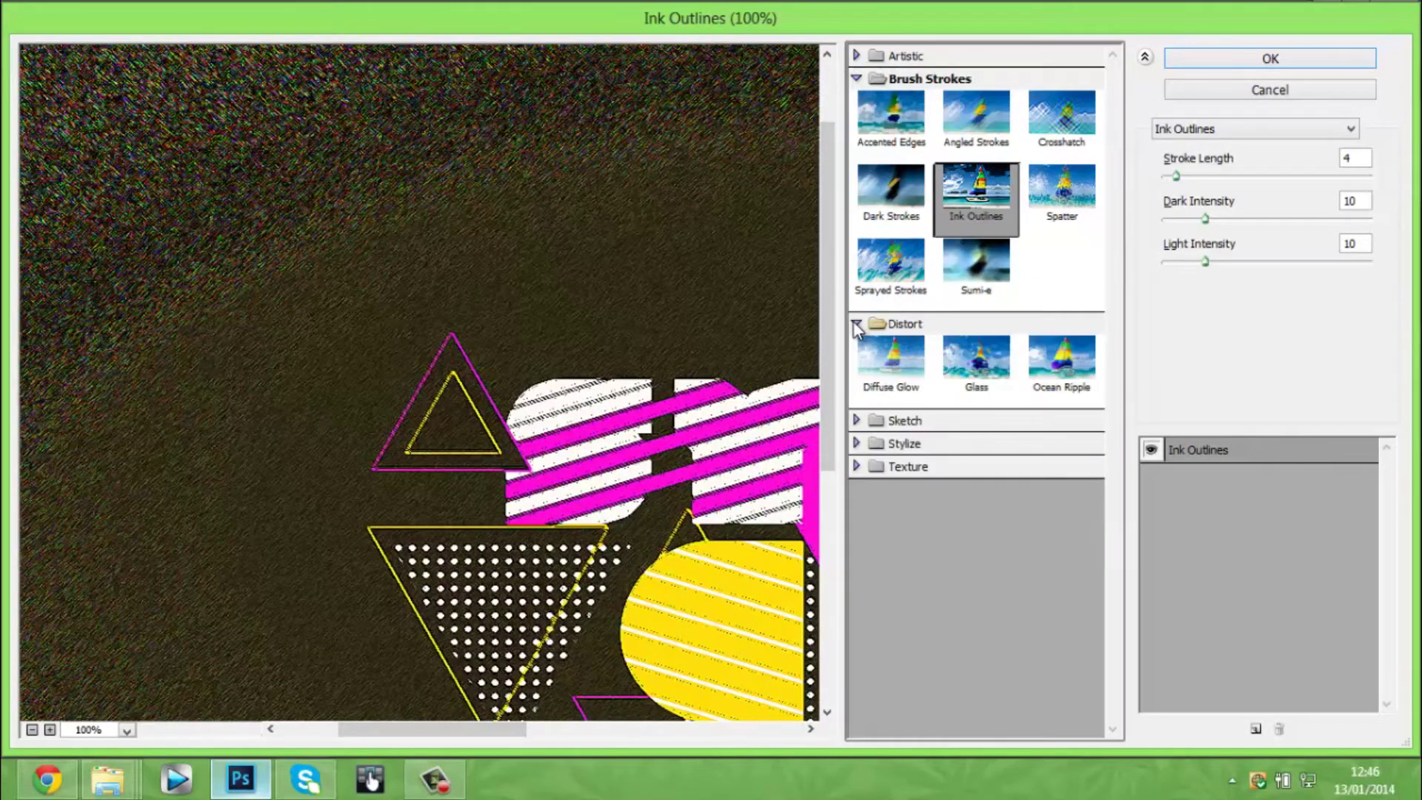
pyautogui.click(890, 360)
pyautogui.moveTo(407, 731); pyautogui.dragTo(508, 745)
pyautogui.keyDown('alt'); pyautogui.click(645, 669); pyautogui.keyUp('alt')
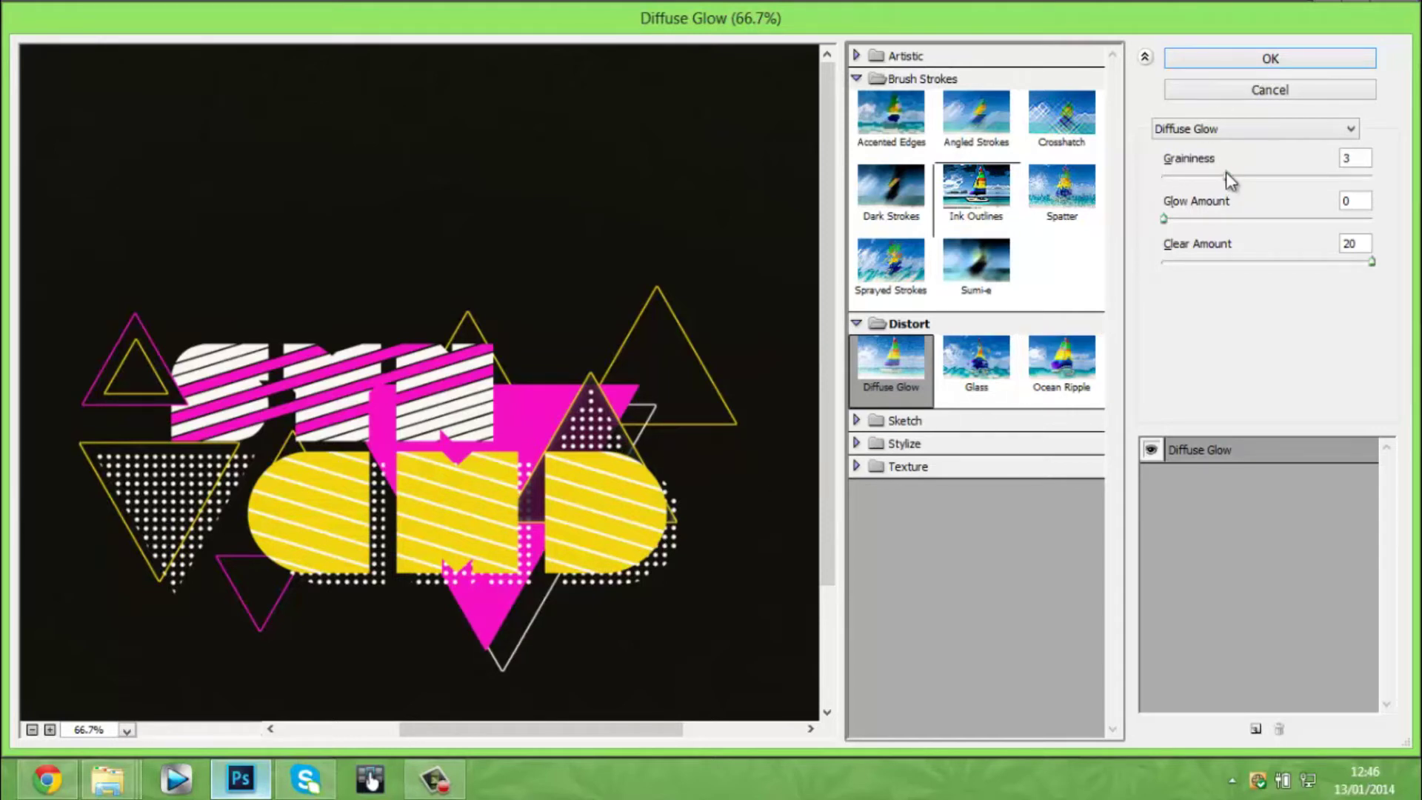
# Step: Apply Diffuse Glow with Graininess 1 and Glow Amount 2
pyautogui.moveTo(1224, 176); pyautogui.dragTo(1256, 178)
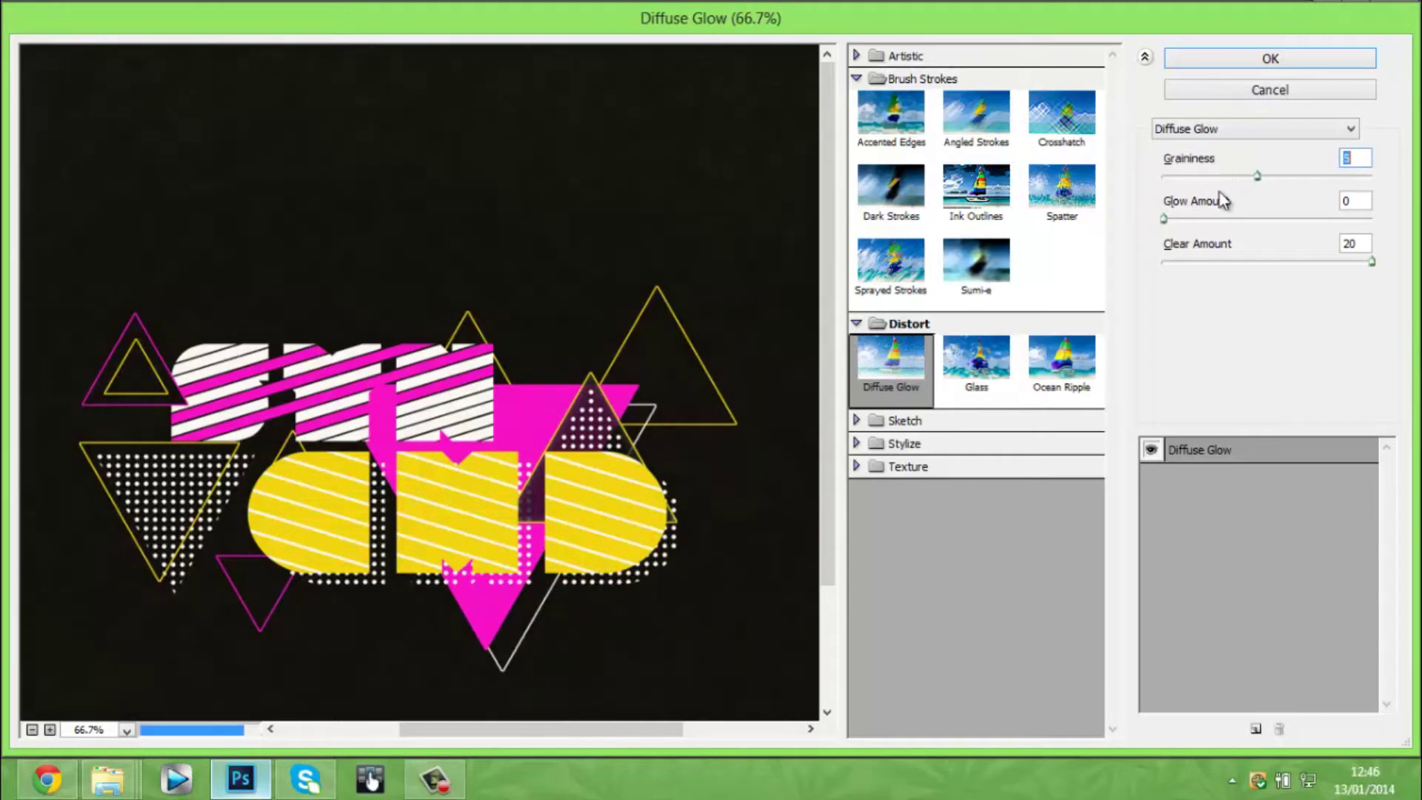
pyautogui.write('1')
pyautogui.moveTo(1164, 218)
pyautogui.mouseDown()
pyautogui.moveTo(1244, 225)
pyautogui.moveTo(1184, 231)
pyautogui.mouseUp()
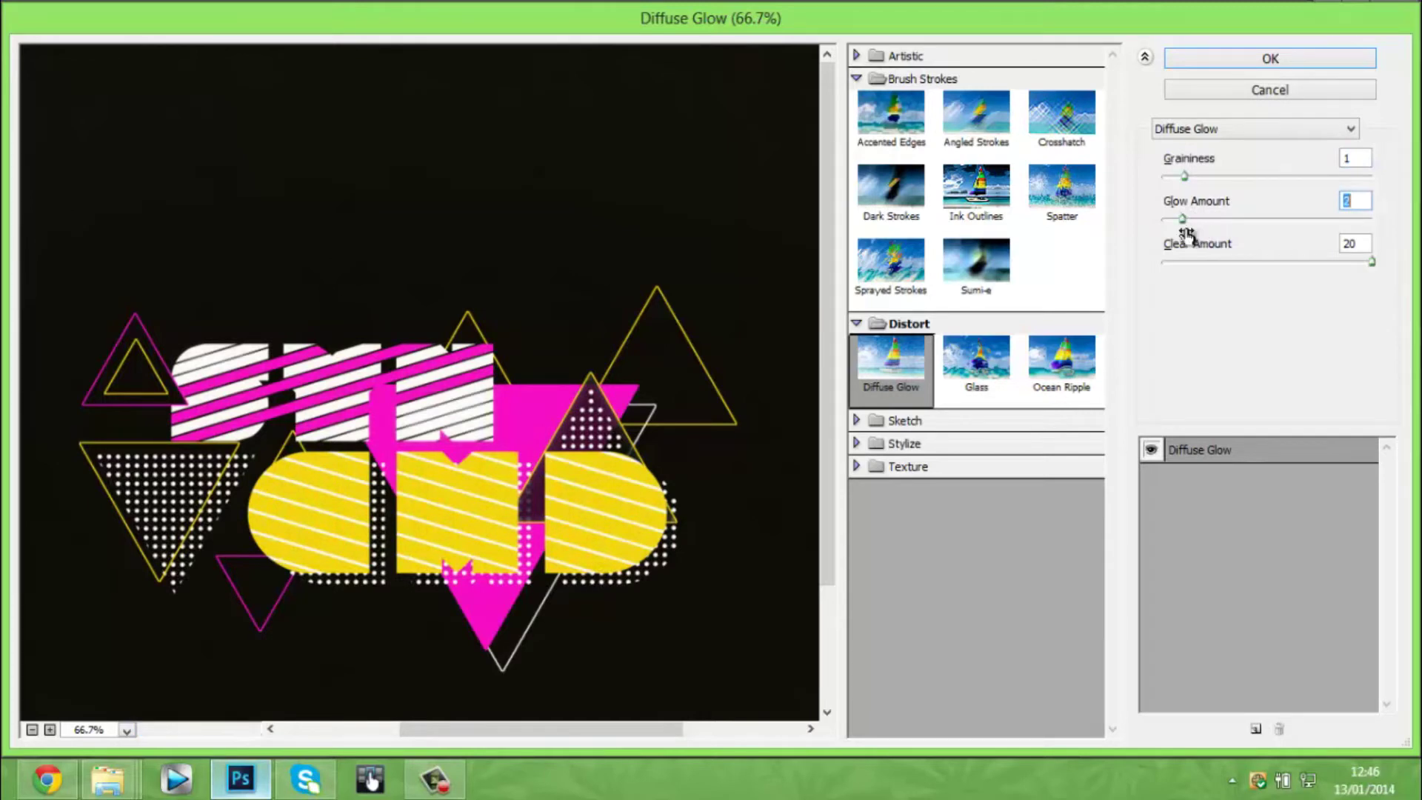
pyautogui.click(1246, 61)
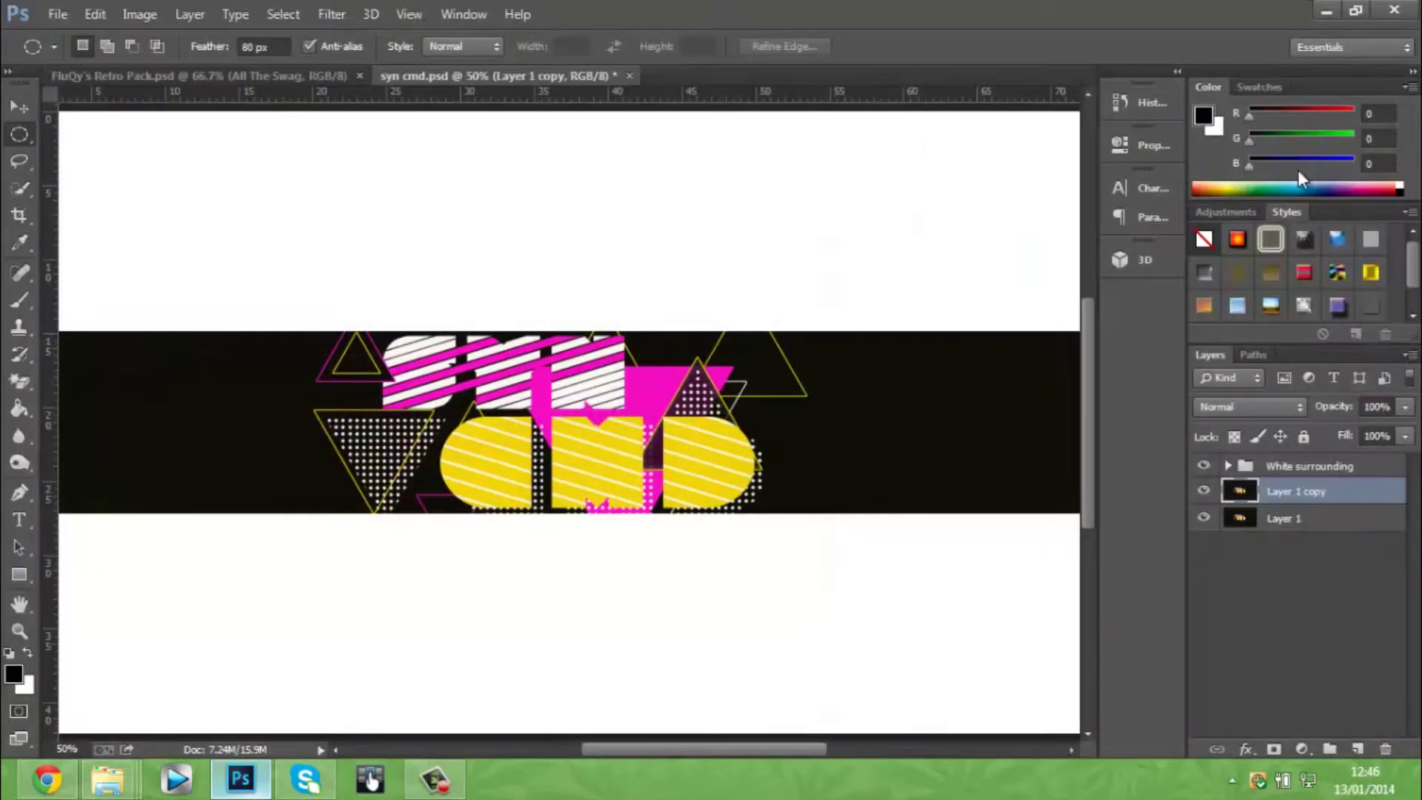
# Step: Check the glow on the lettering up close and merge the glow copy with Layer 1 beneath it
pyautogui.hotkey('ctrl', '+')
pyautogui.hotkey('ctrl', '+')
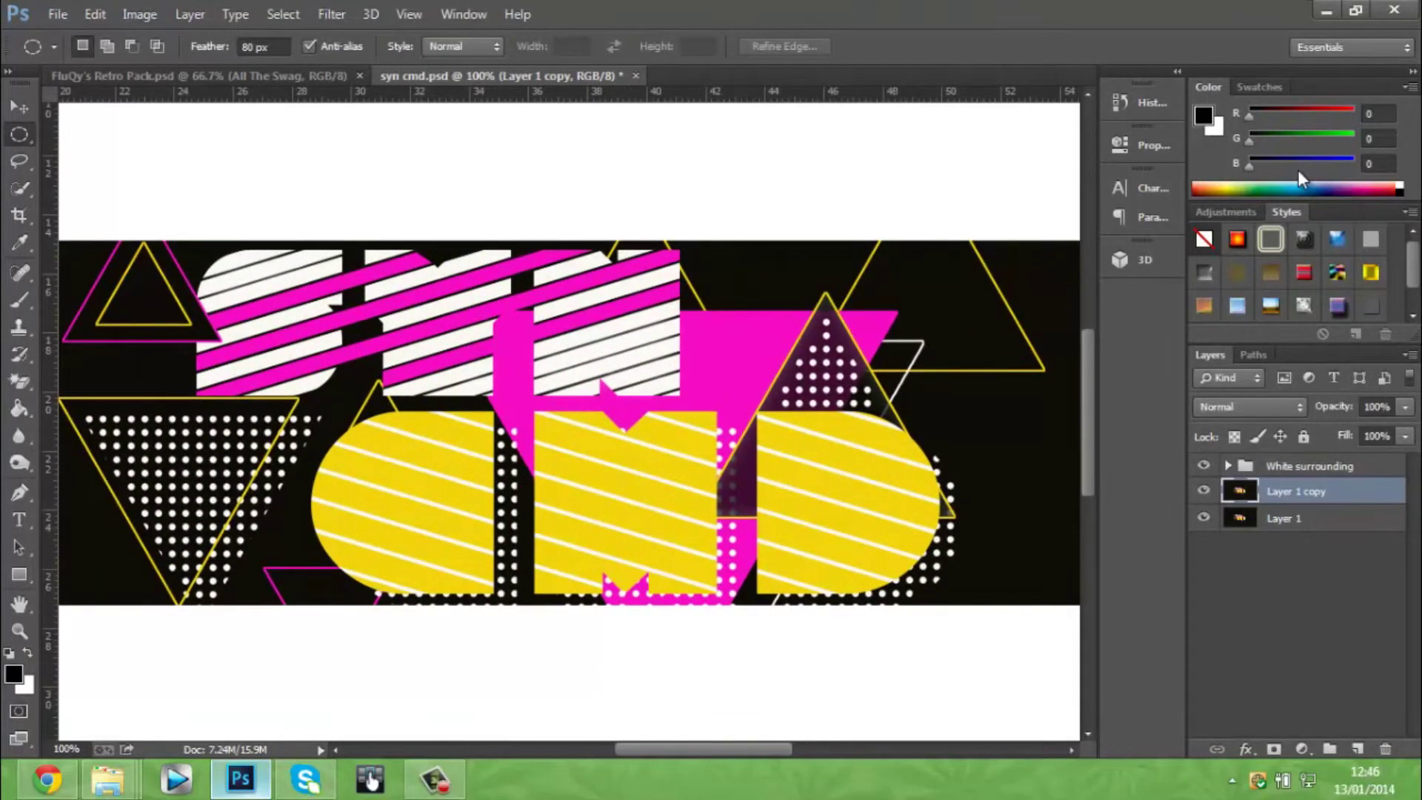
pyautogui.hotkey('ctrl', '-')
pyautogui.hotkey('ctrl', '-')
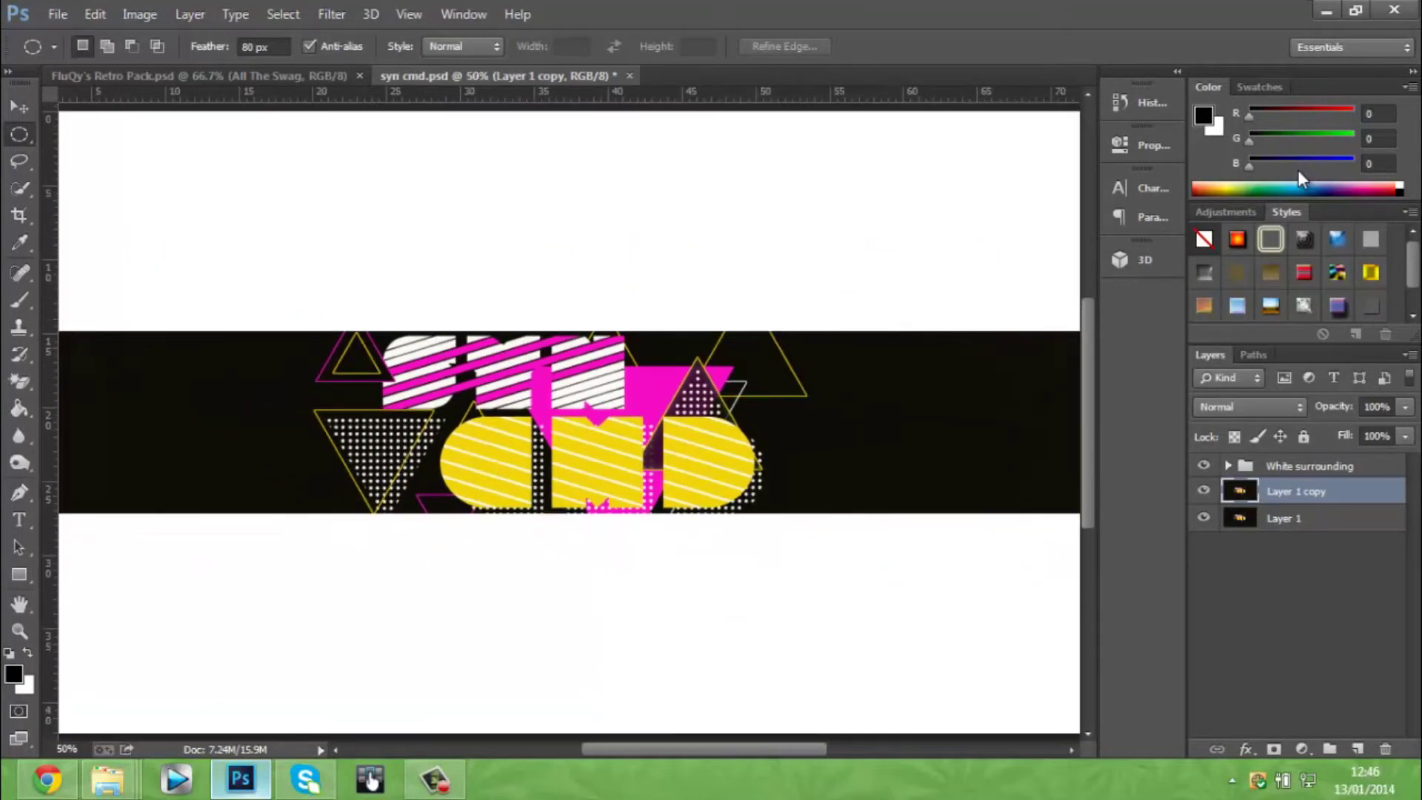
pyautogui.rightClick(1314, 522)
pyautogui.click(1034, 593)
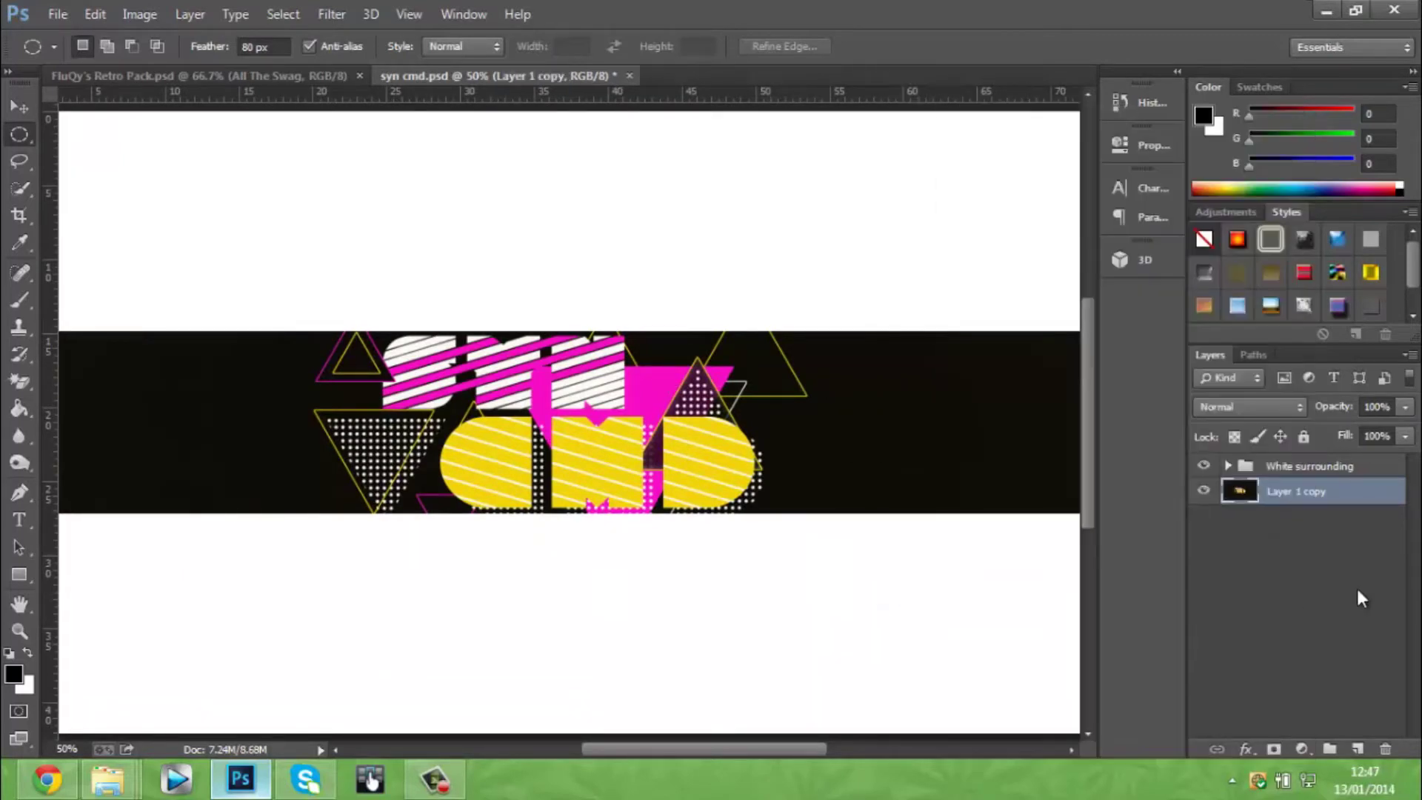
# Step: Duplicate the merged layer and apply the Wind filter to the copy with the Wind method, From the Right
pyautogui.click(344, 15)
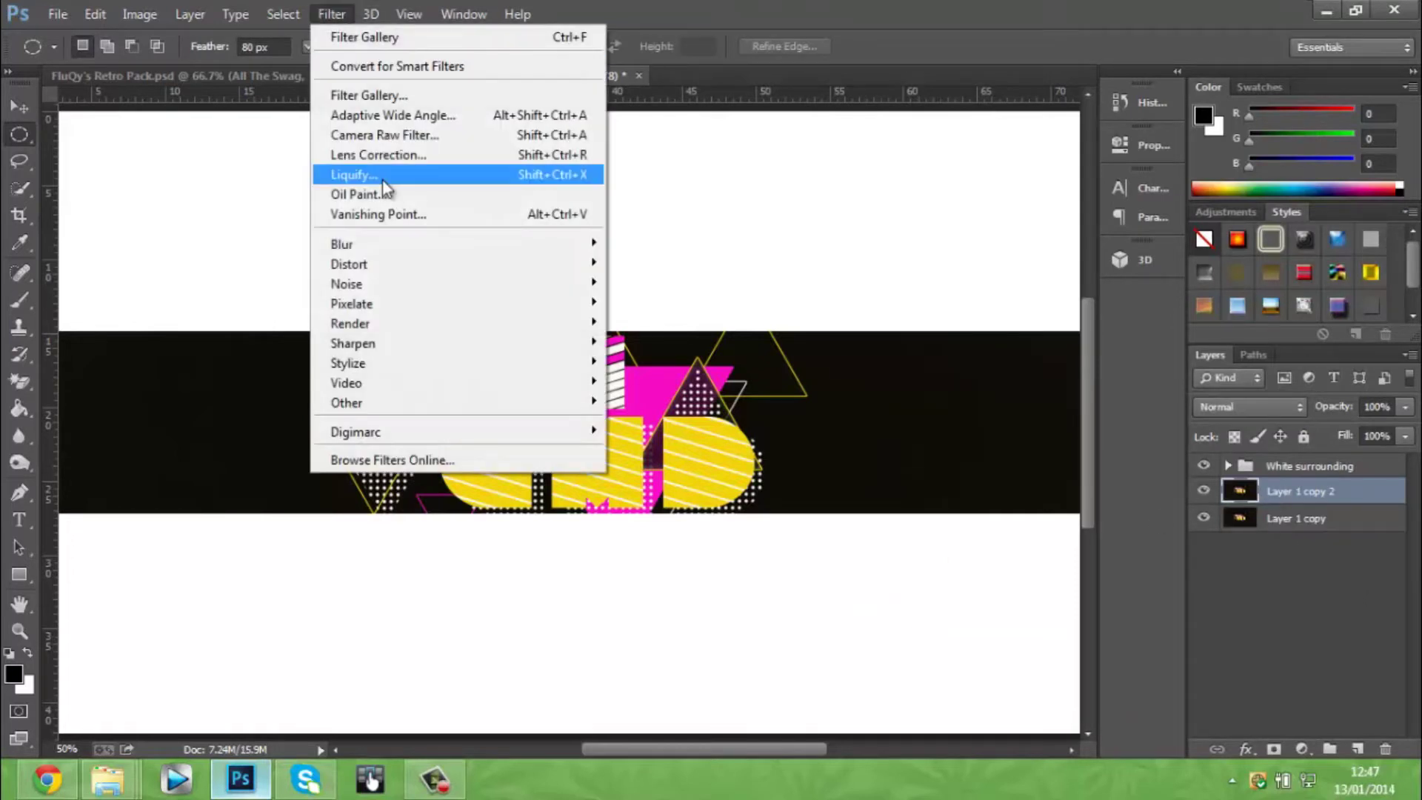
pyautogui.moveTo(342, 363)
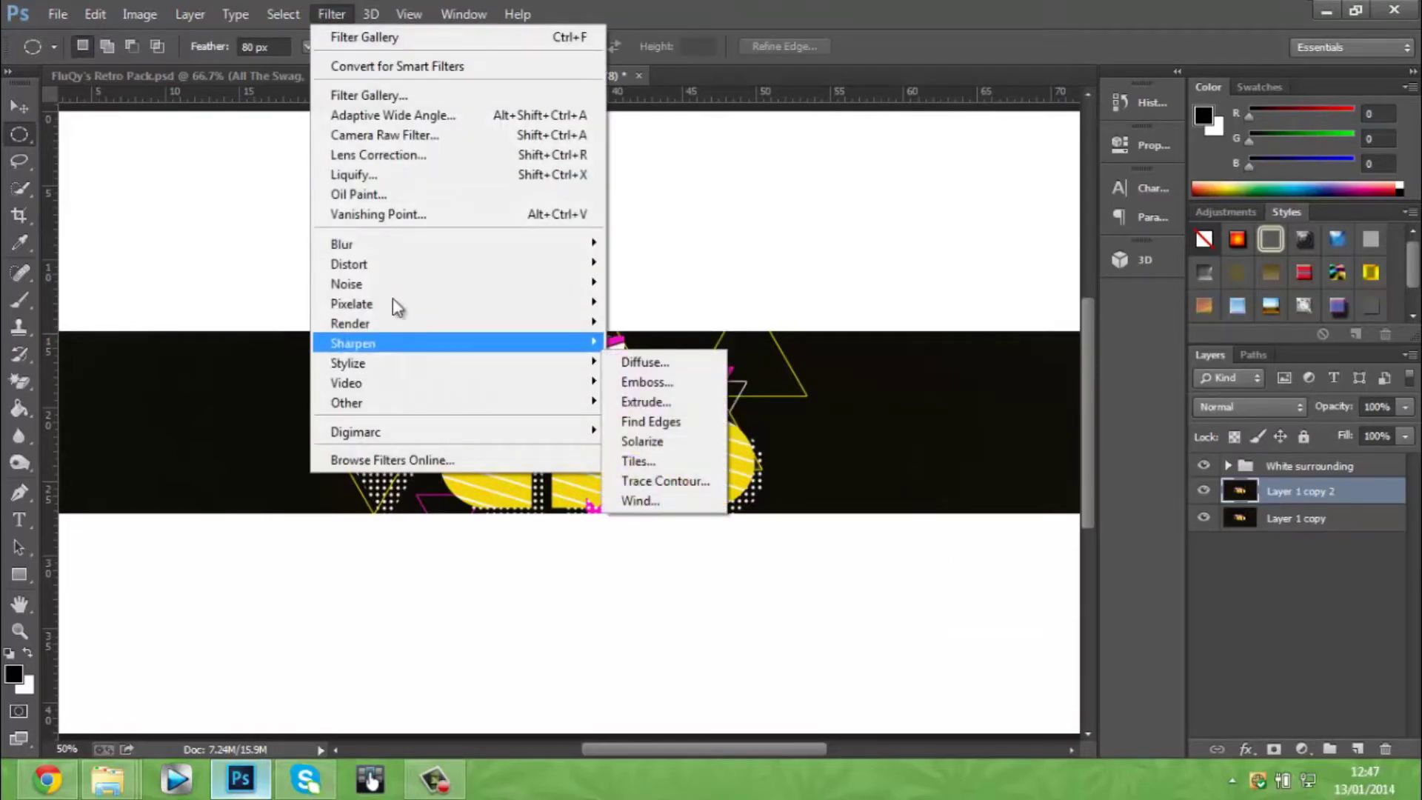
pyautogui.click(333, 15)
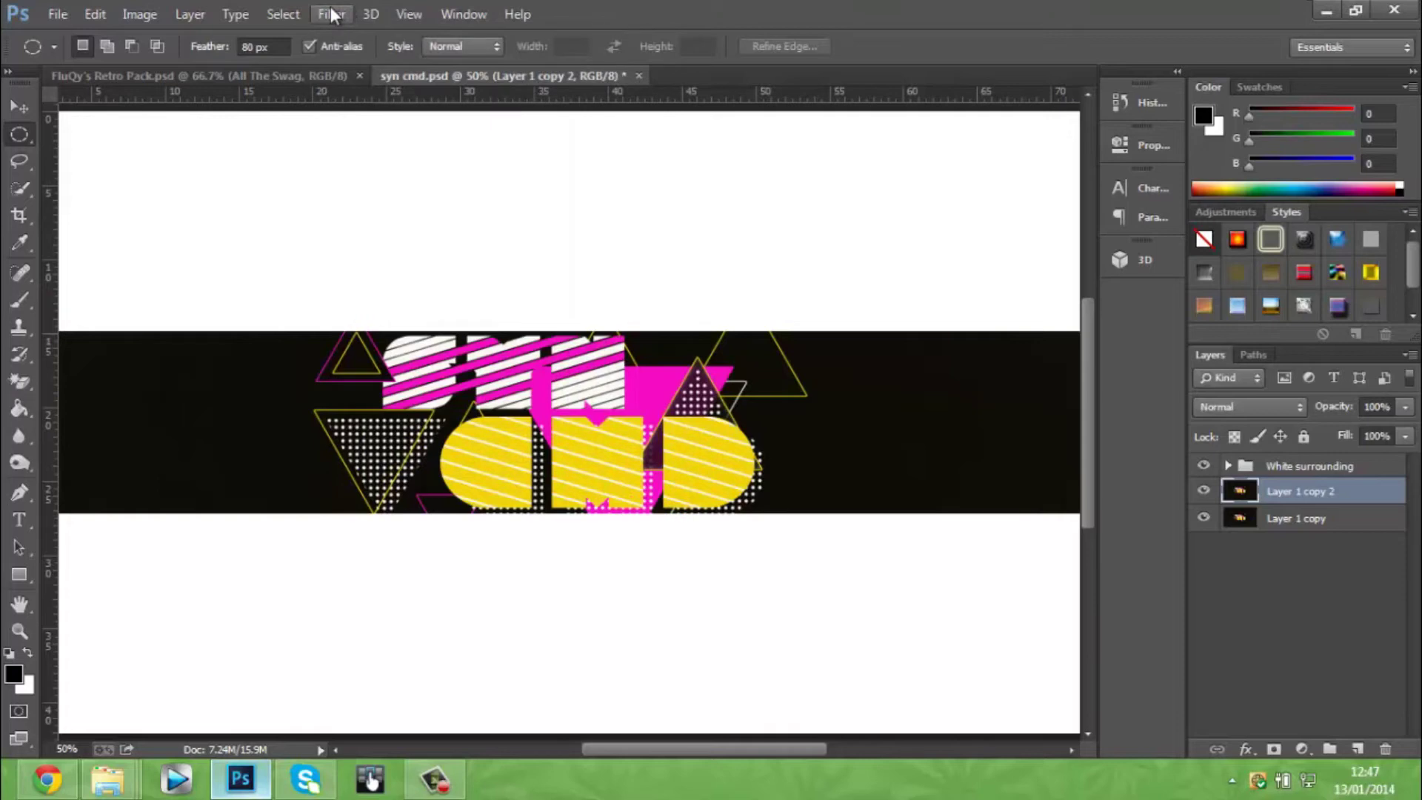
pyautogui.click(331, 14)
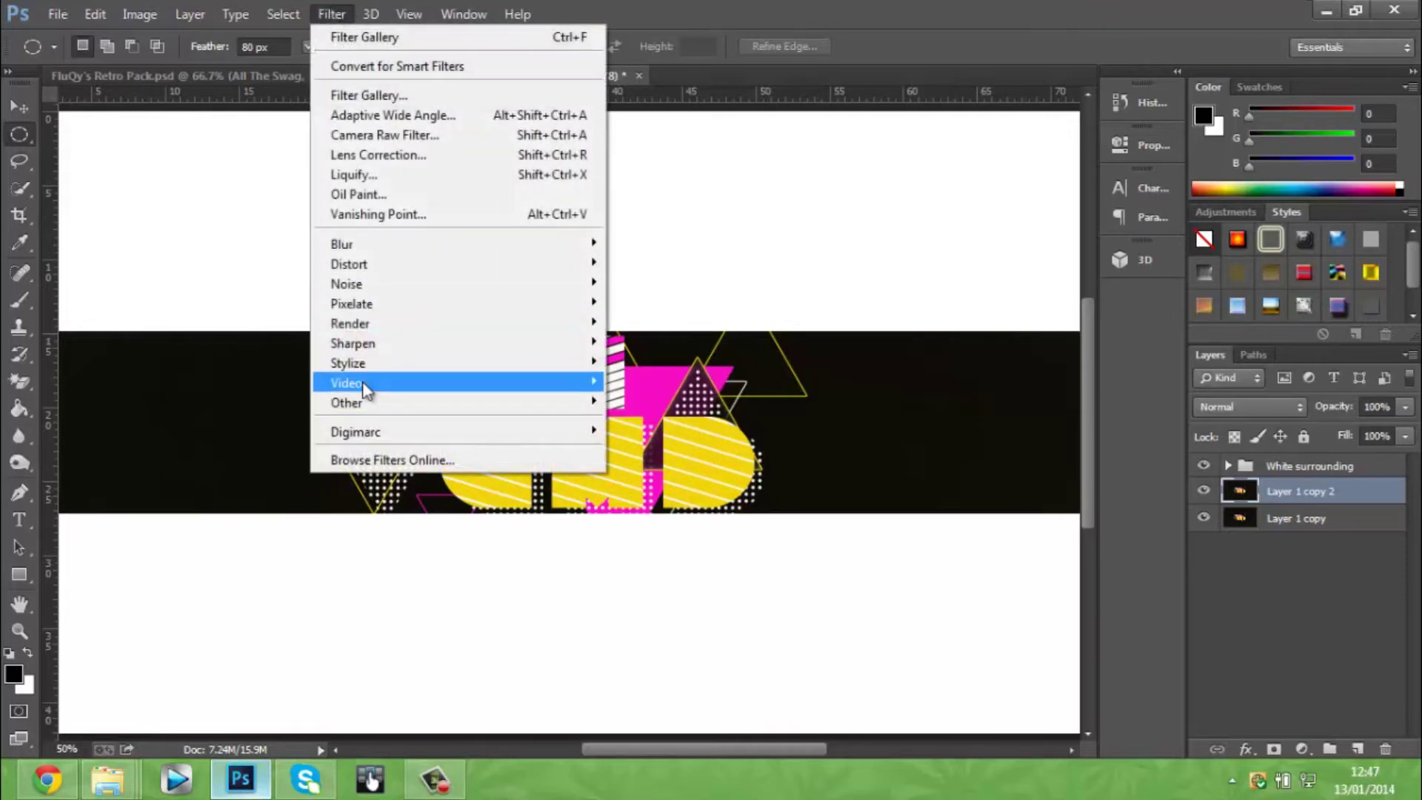
pyautogui.moveTo(363, 363)
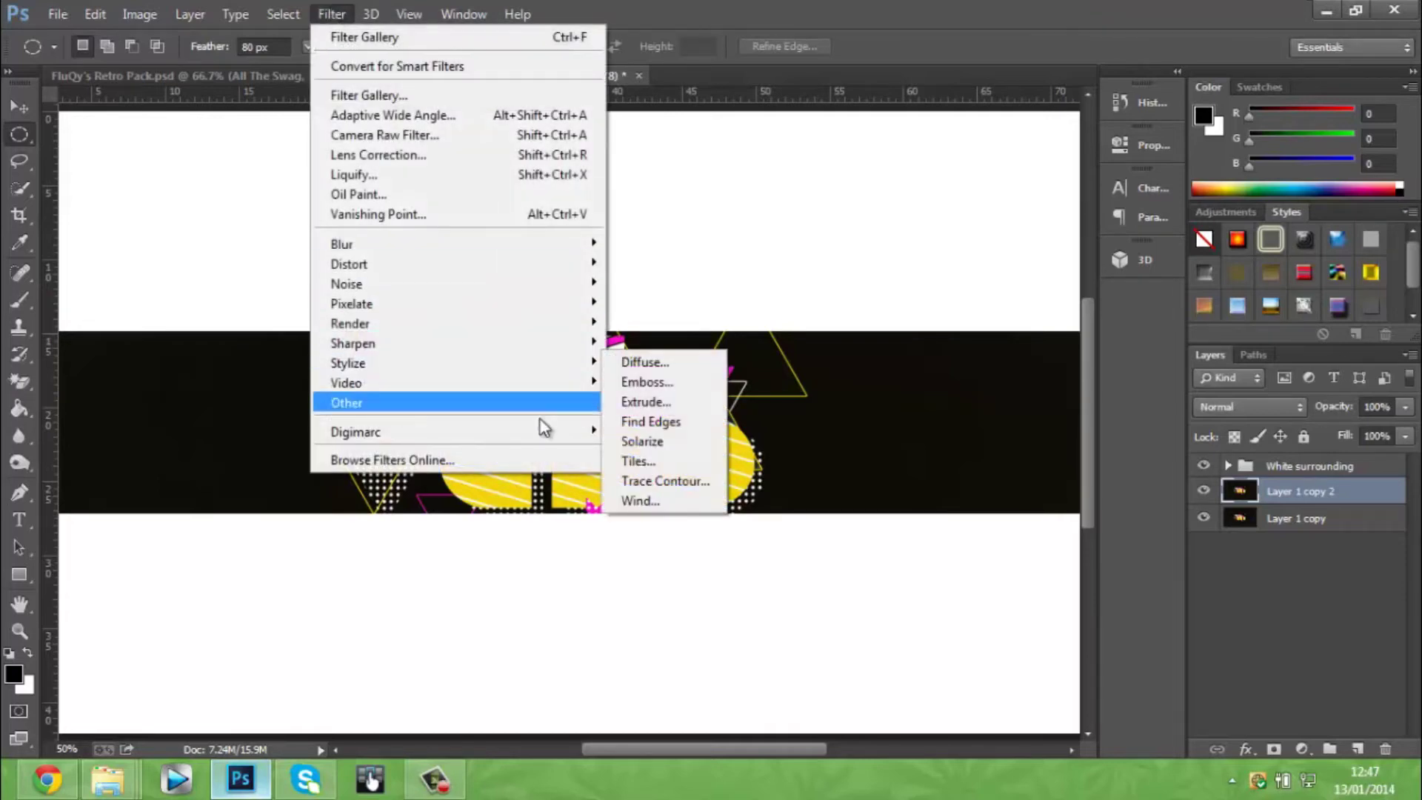
pyautogui.click(655, 501)
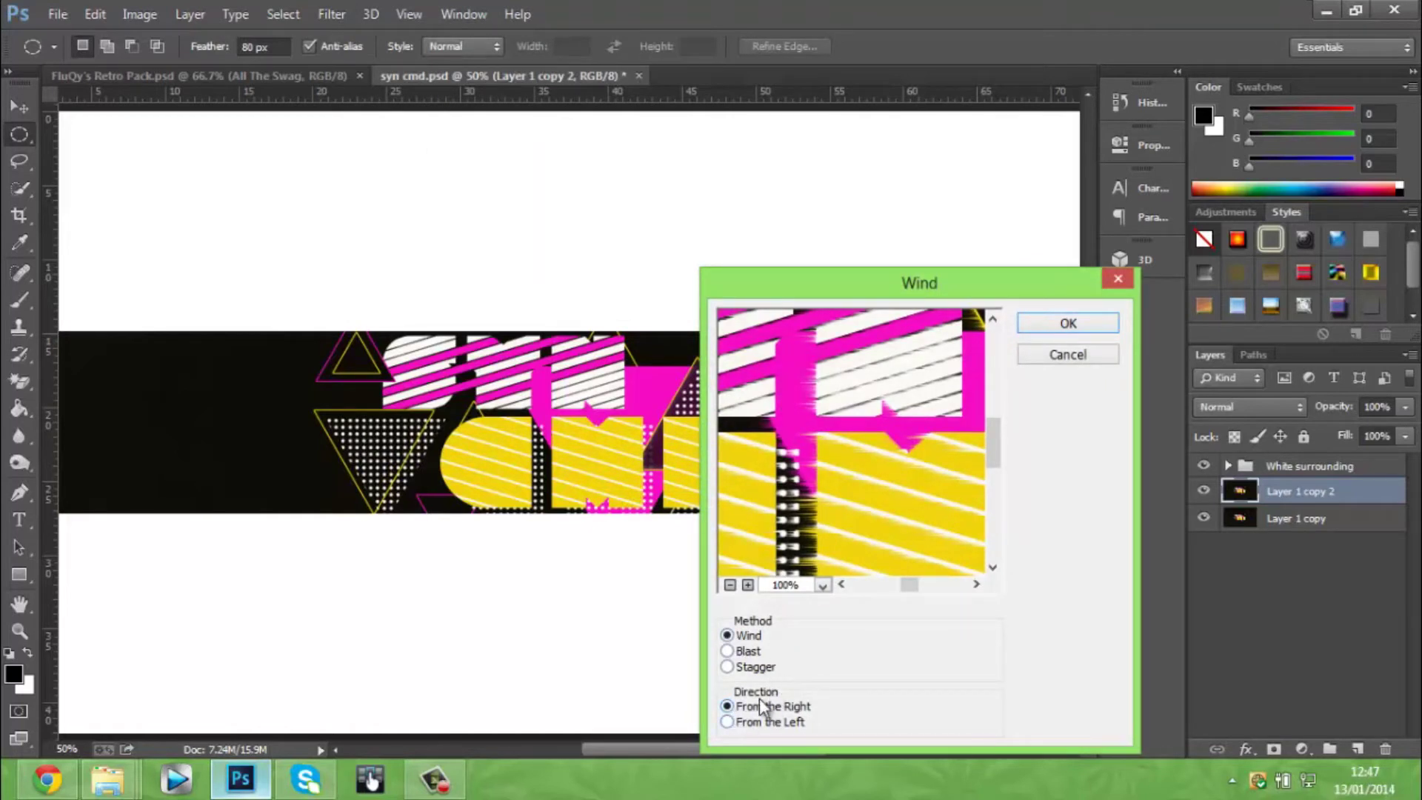
pyautogui.click(1067, 327)
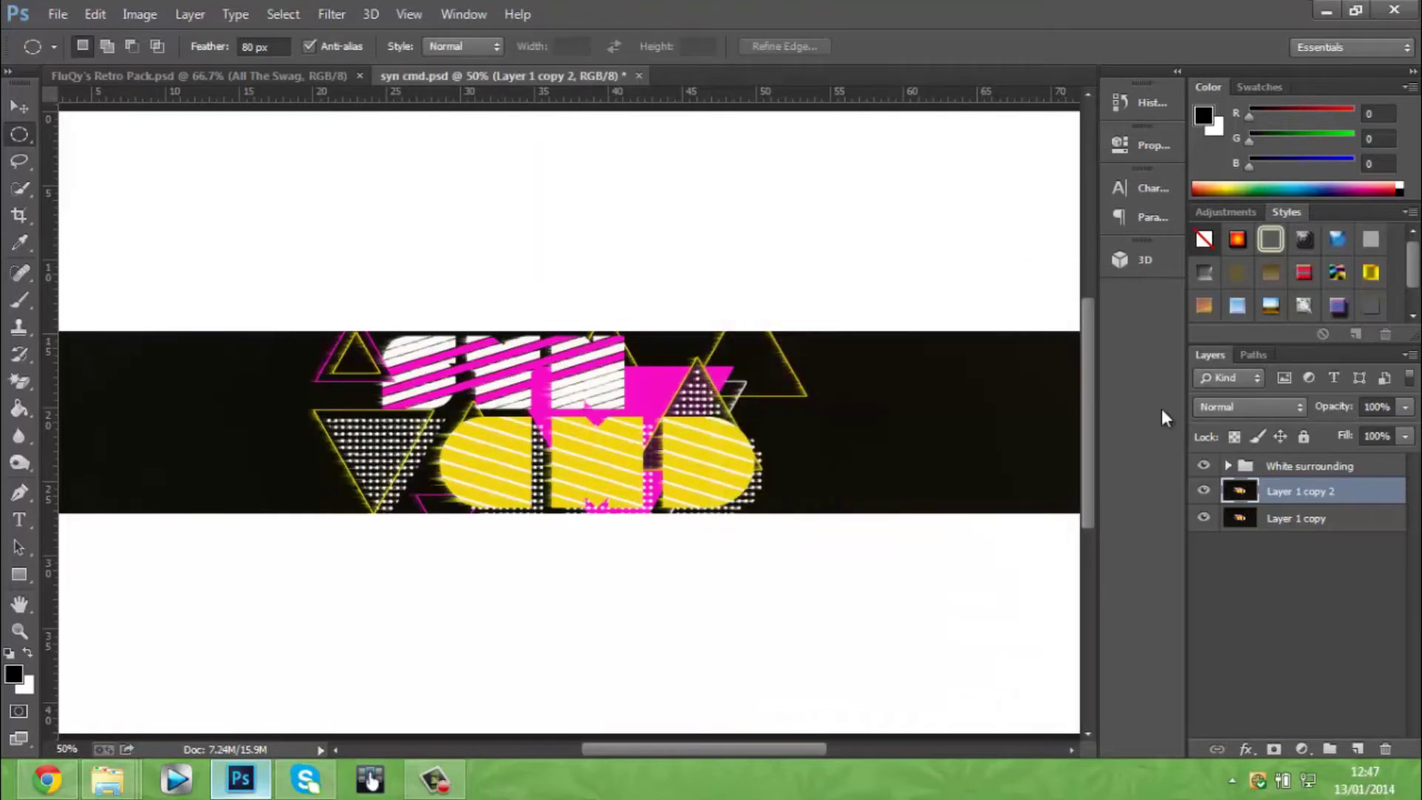
# Step: Duplicate the Layer 1 copy layer and apply the Wind filter to the duplicate with the Wind method, From the Left
pyautogui.click(1296, 519)
pyautogui.hotkey('ctrl', 'j')
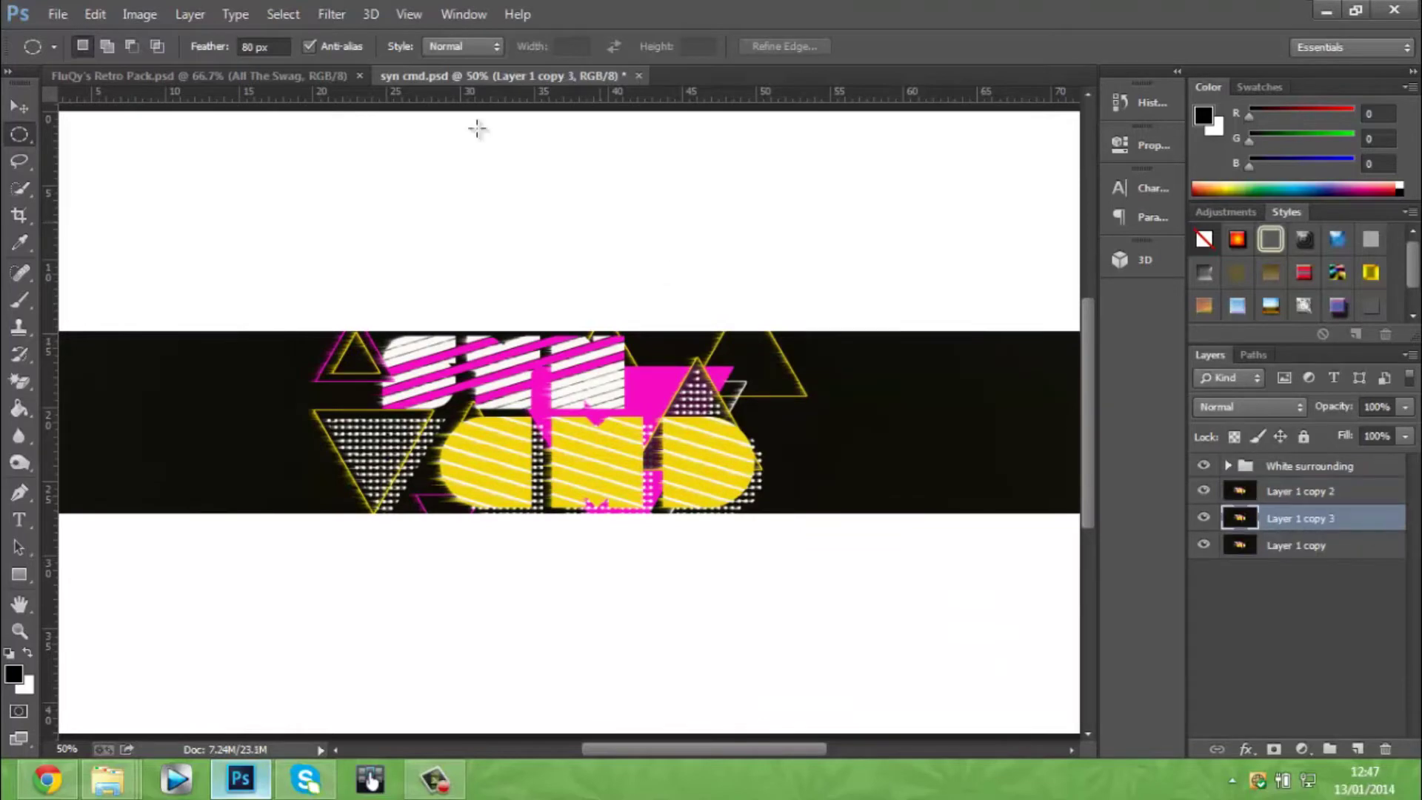
pyautogui.click(335, 15)
pyautogui.moveTo(361, 362)
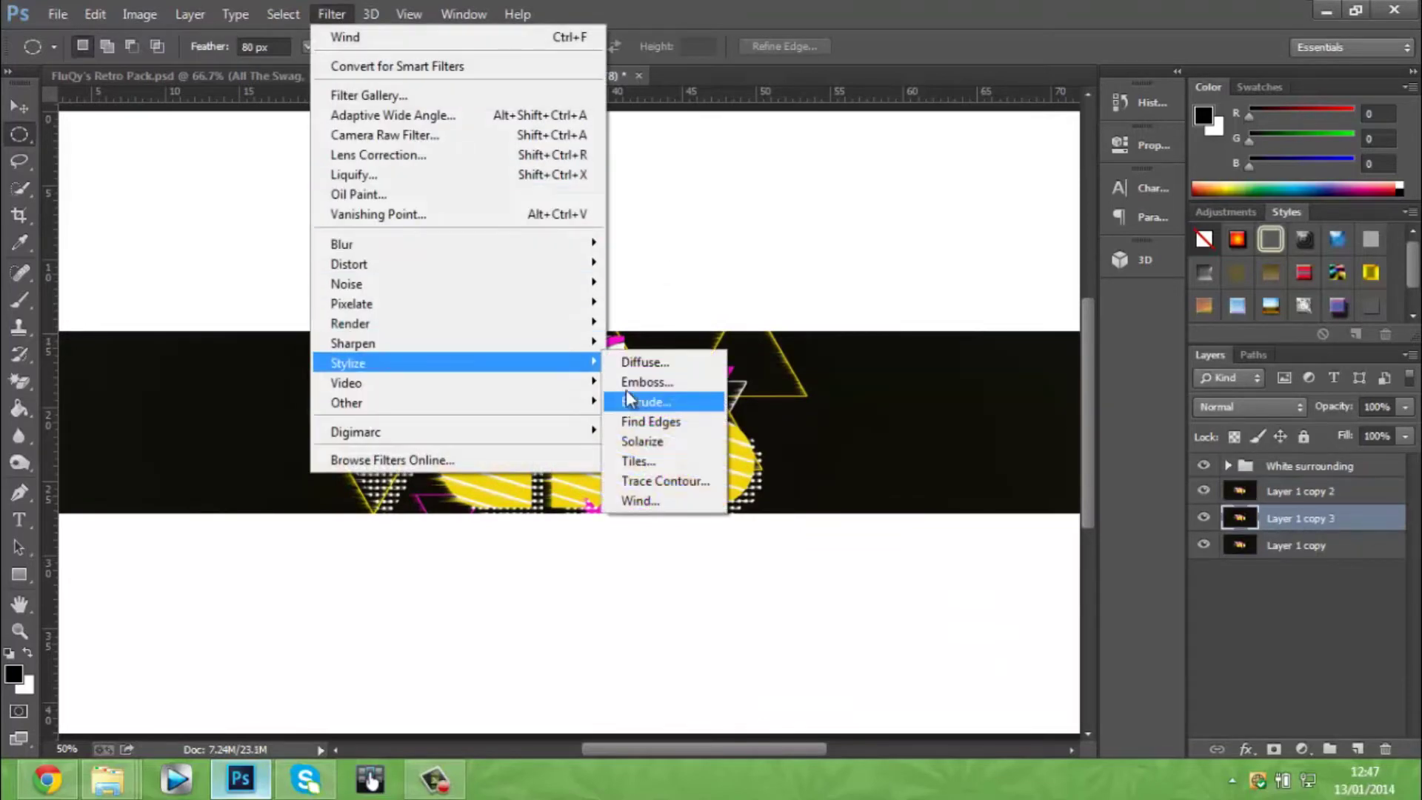
pyautogui.click(643, 502)
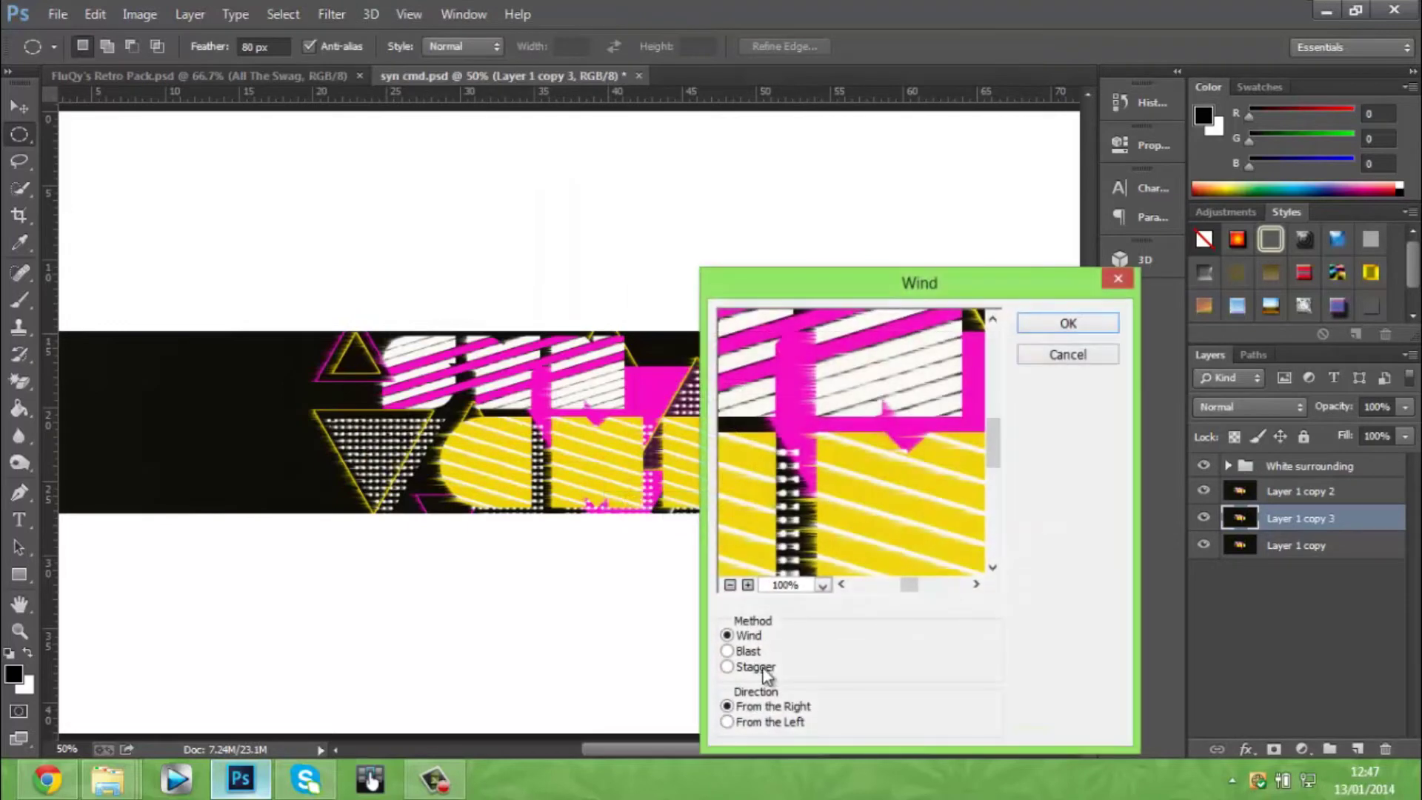
pyautogui.click(748, 720)
pyautogui.click(1068, 323)
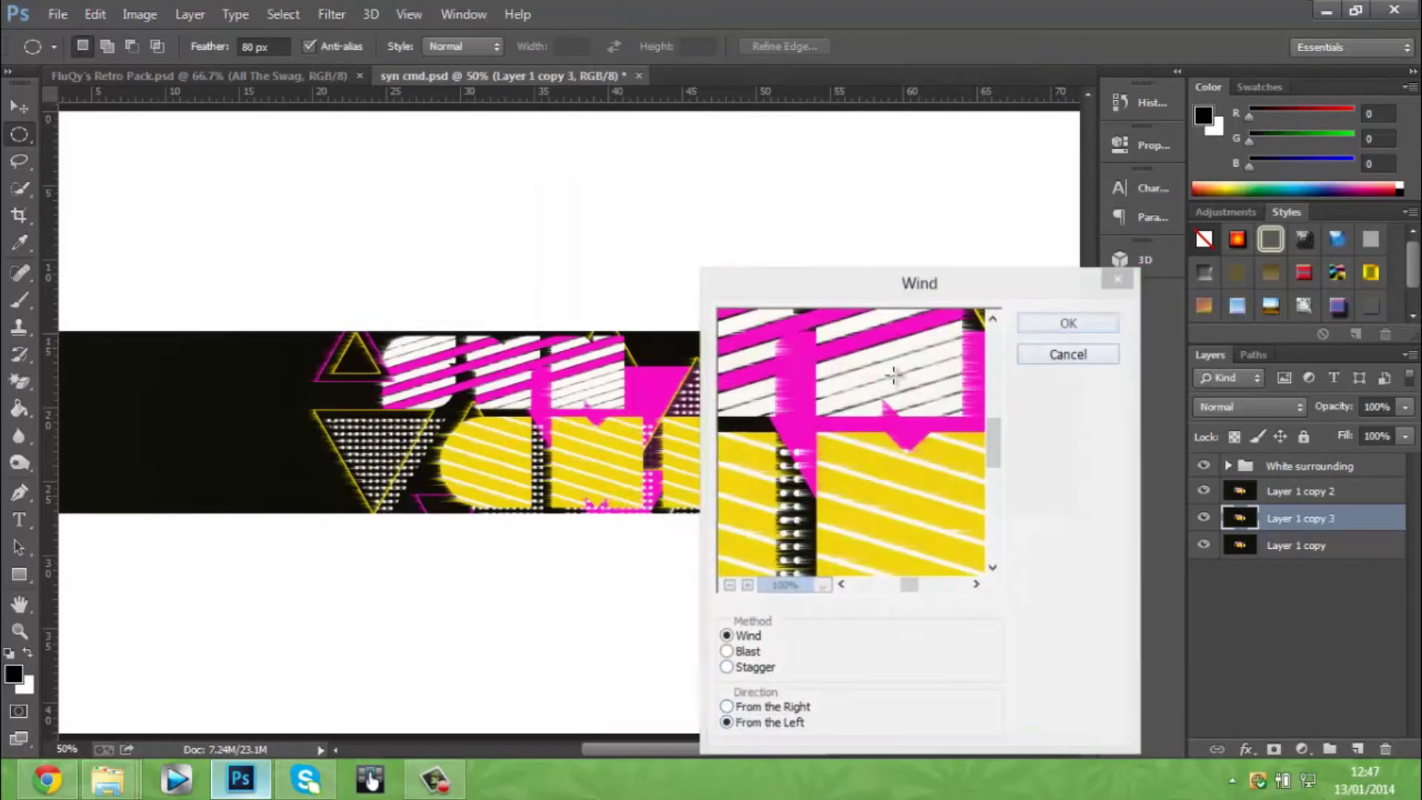
# Step: Set the opacity of Layer 1 copy 2 to 50% and merge it with Layer 1 copy 3
pyautogui.click(1325, 492)
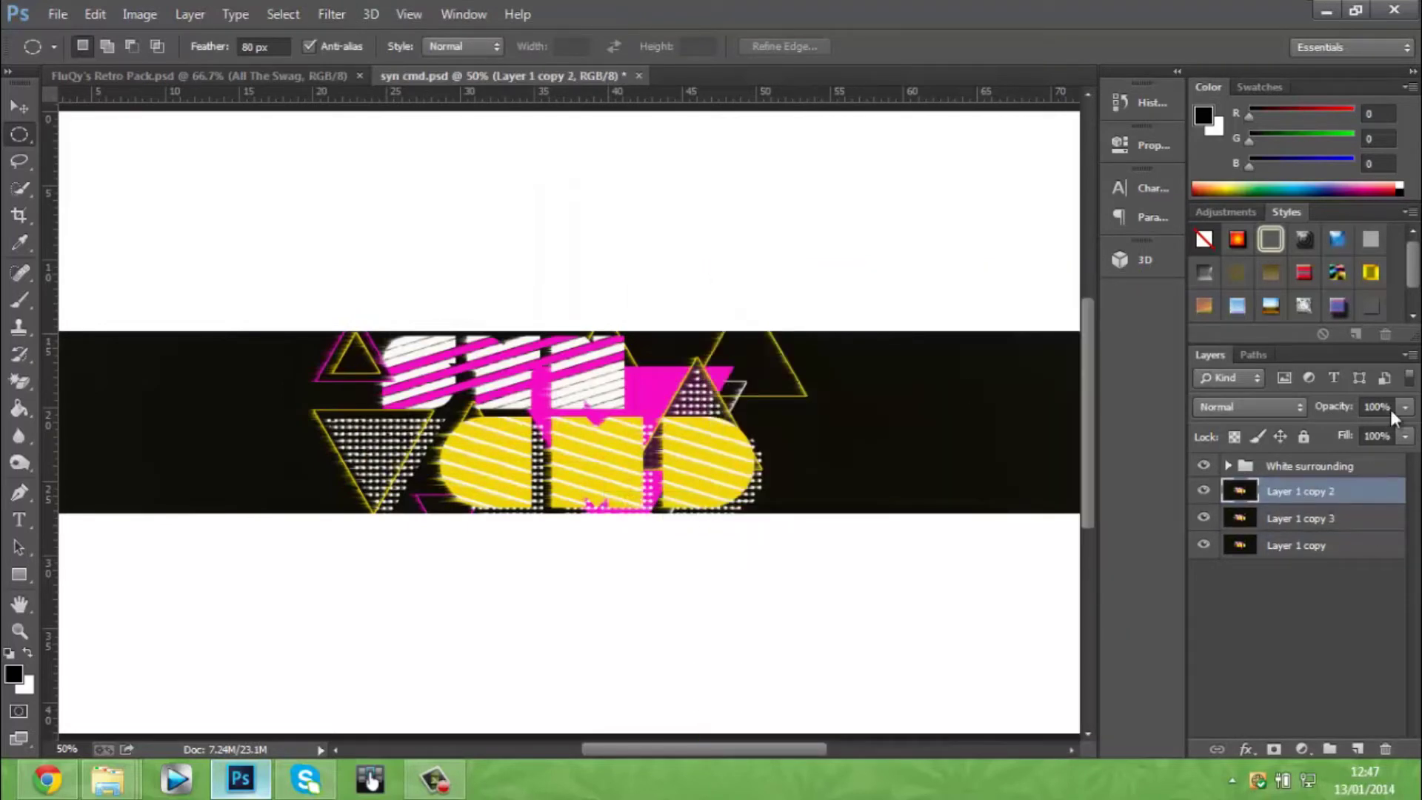
pyautogui.moveTo(1405, 407); pyautogui.dragTo(1349, 428)
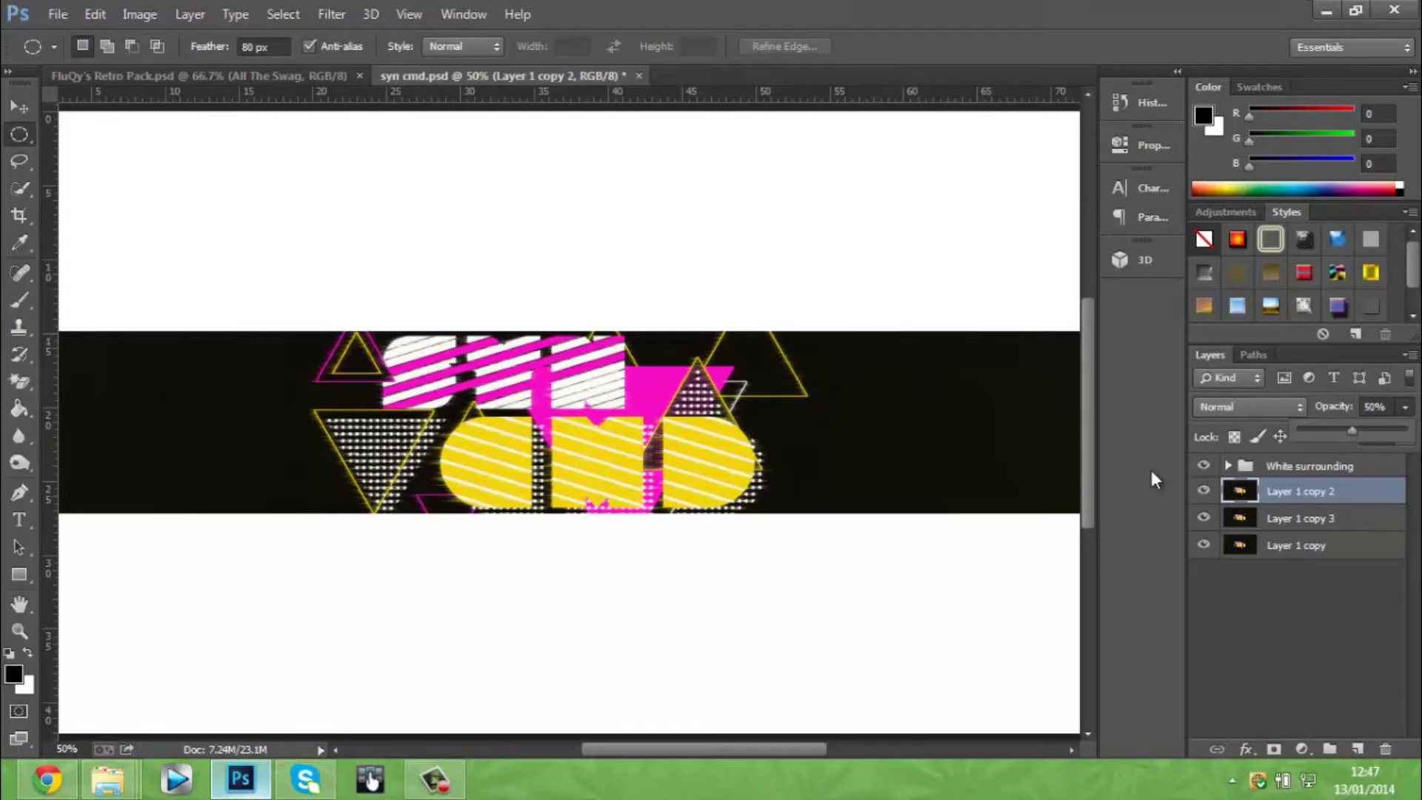
pyautogui.keyDown('shift'); pyautogui.click(1318, 519); pyautogui.keyUp('shift')
pyautogui.rightClick(1338, 522)
pyautogui.click(1157, 592)
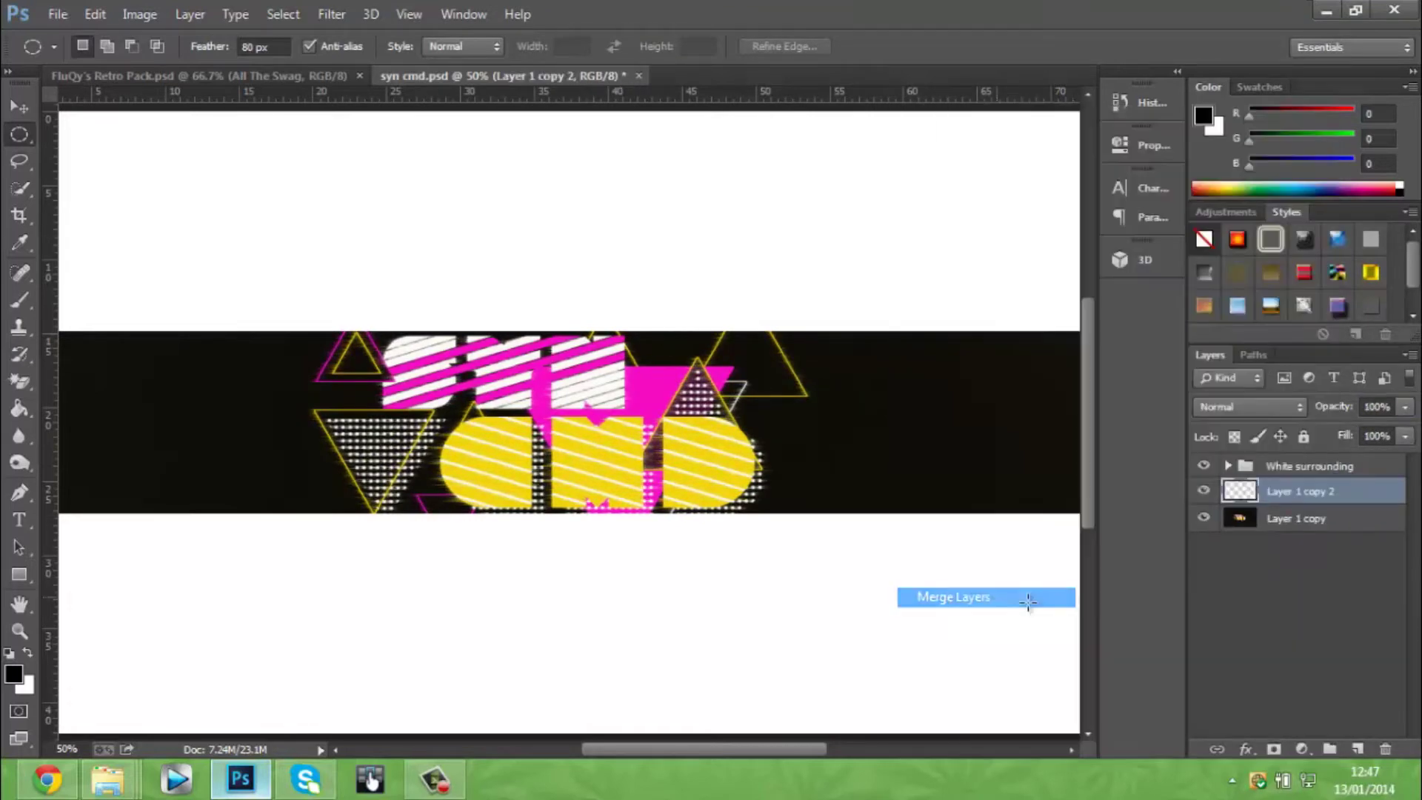
# Step: Set the opacity of the merged wind layer to 15%
pyautogui.hotkey('ctrl', '+')
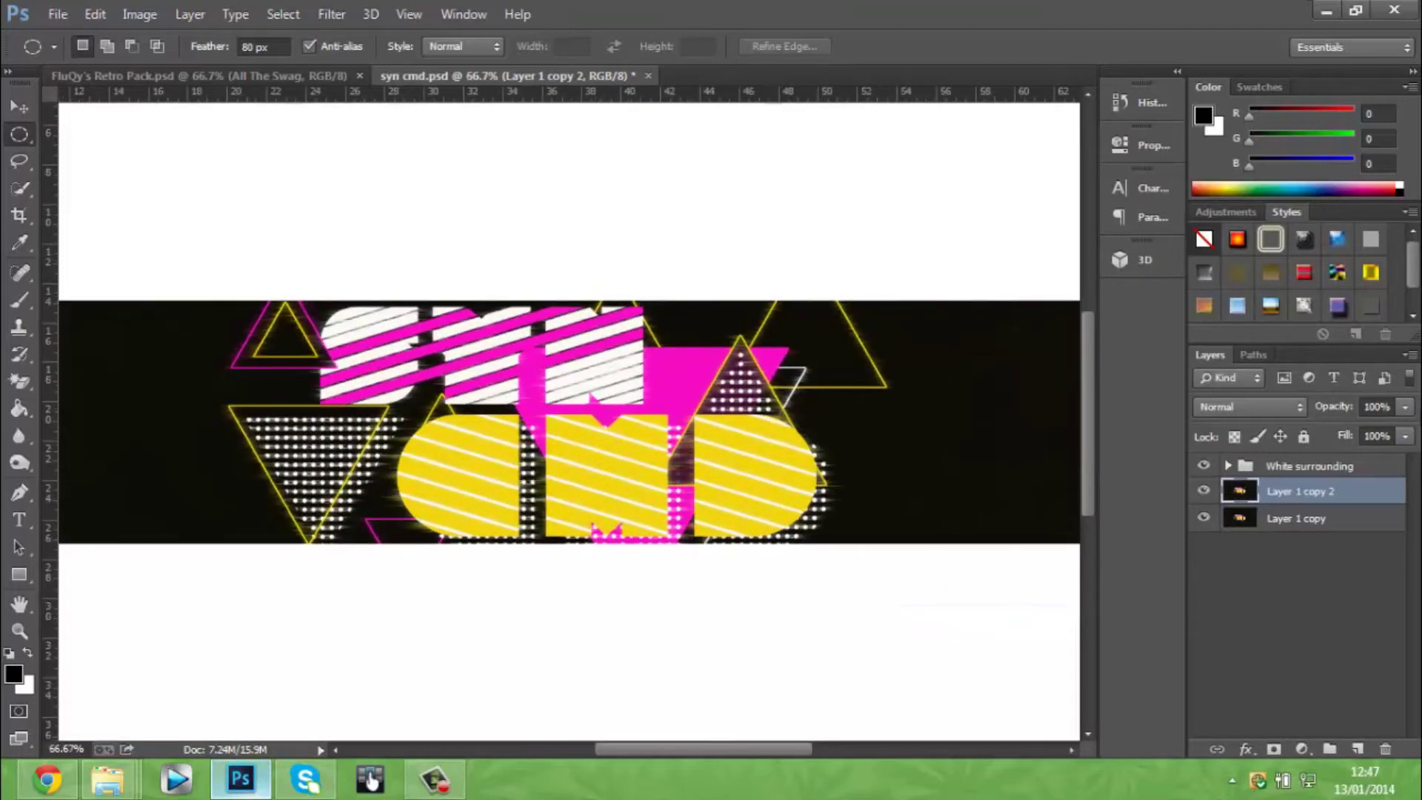
pyautogui.click(1405, 407)
pyautogui.moveTo(1366, 425); pyautogui.dragTo(1312, 437)
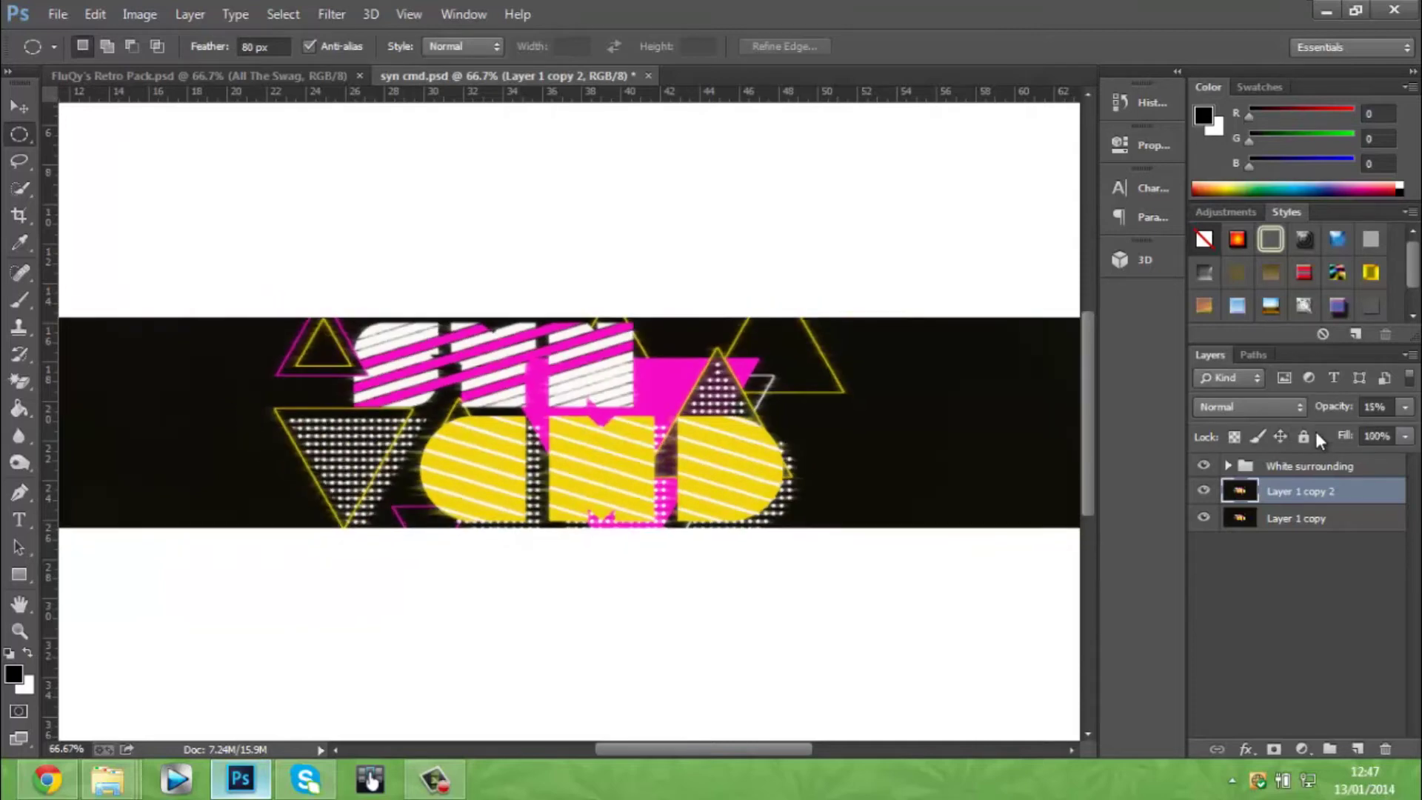
# Step: Merge the faint wind layer with the Layer 1 copy layer beneath it
pyautogui.hotkey('ctrl', '-')
pyautogui.keyDown('shift'); pyautogui.click(1295, 515); pyautogui.keyUp('shift')
pyautogui.rightClick(1294, 515)
pyautogui.click(959, 624)
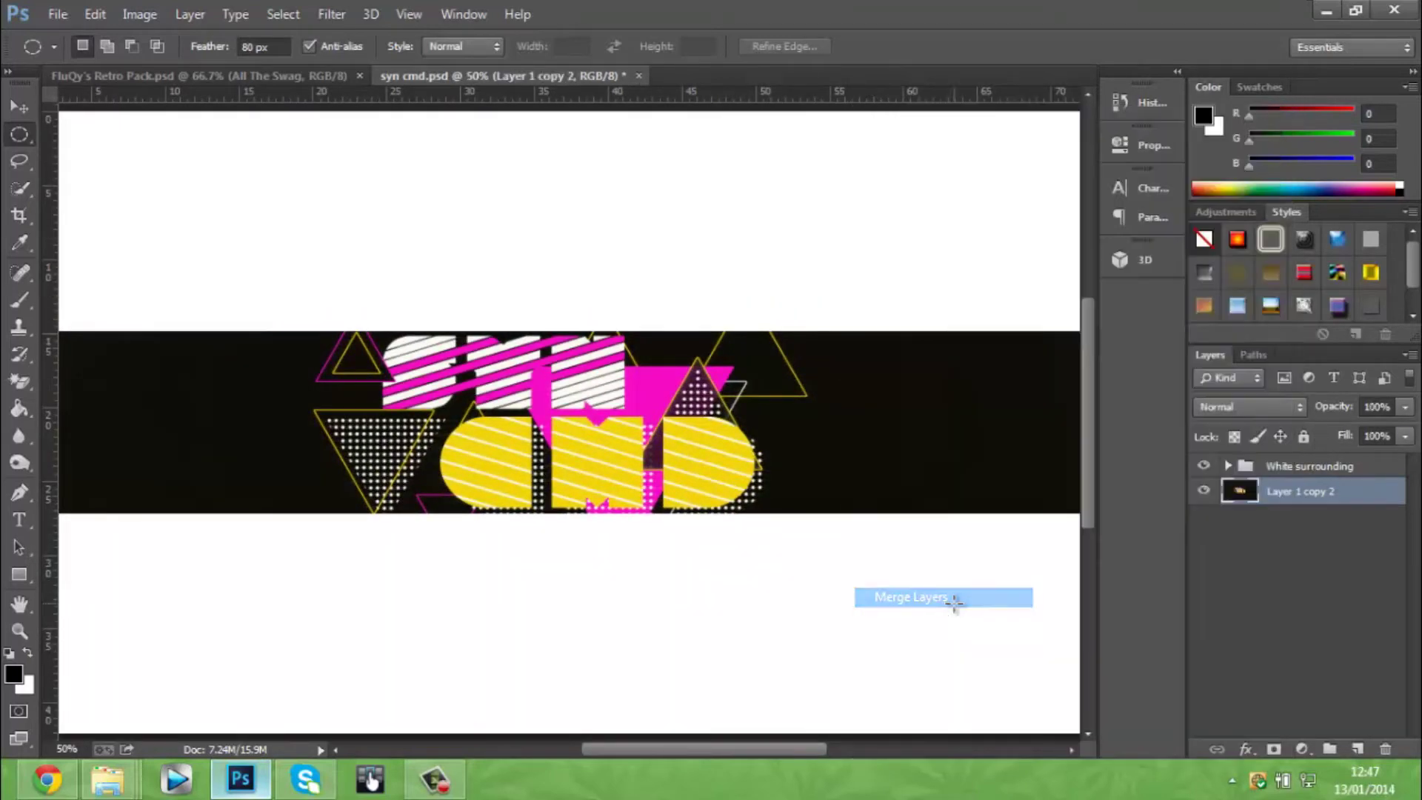
# Step: Try the Glowing Edges filter directly on Layer 1 copy 2 with edge width 1, edge brightness 8 and smoothness 5
pyautogui.click(347, 12)
pyautogui.click(358, 94)
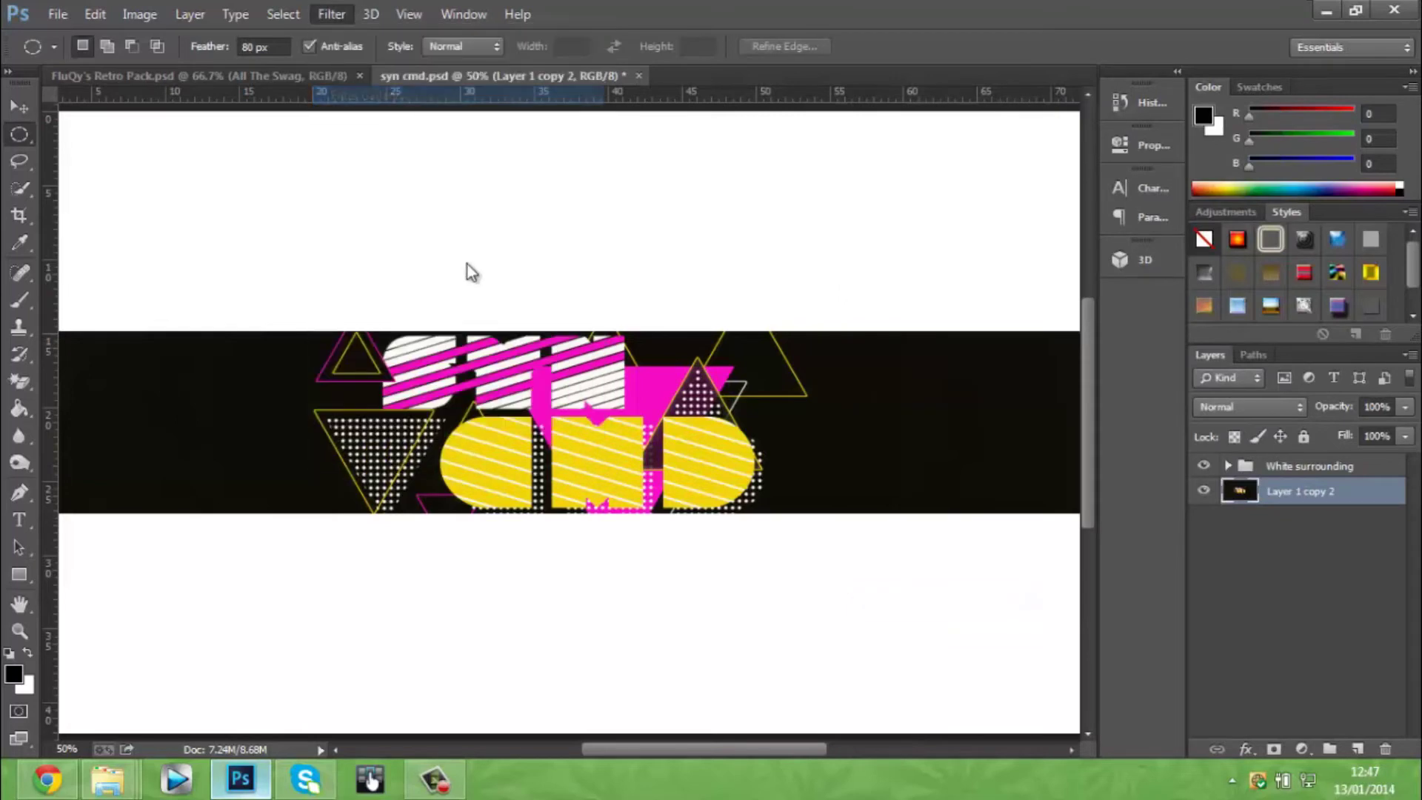
pyautogui.click(870, 221)
pyautogui.click(891, 268)
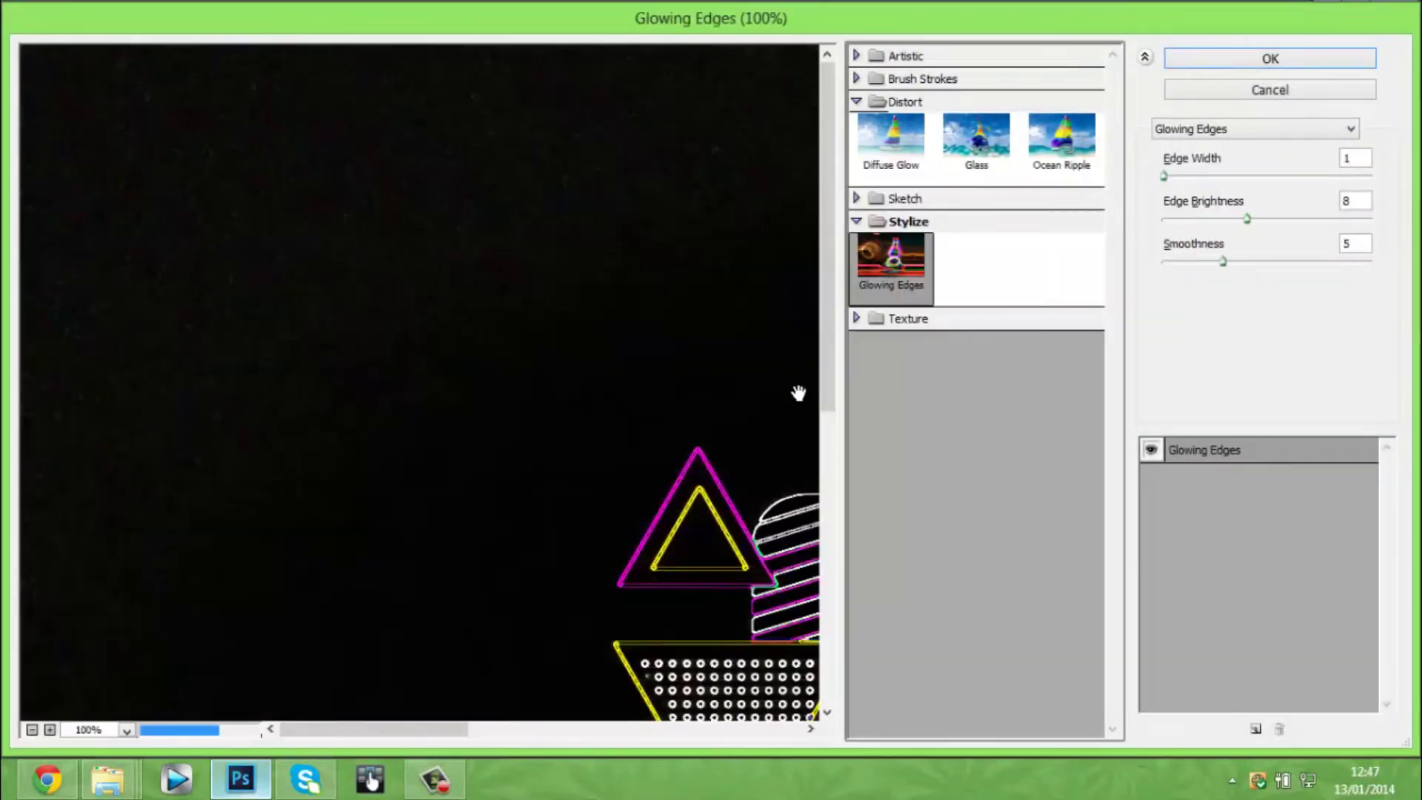
pyautogui.moveTo(368, 733); pyautogui.dragTo(496, 736)
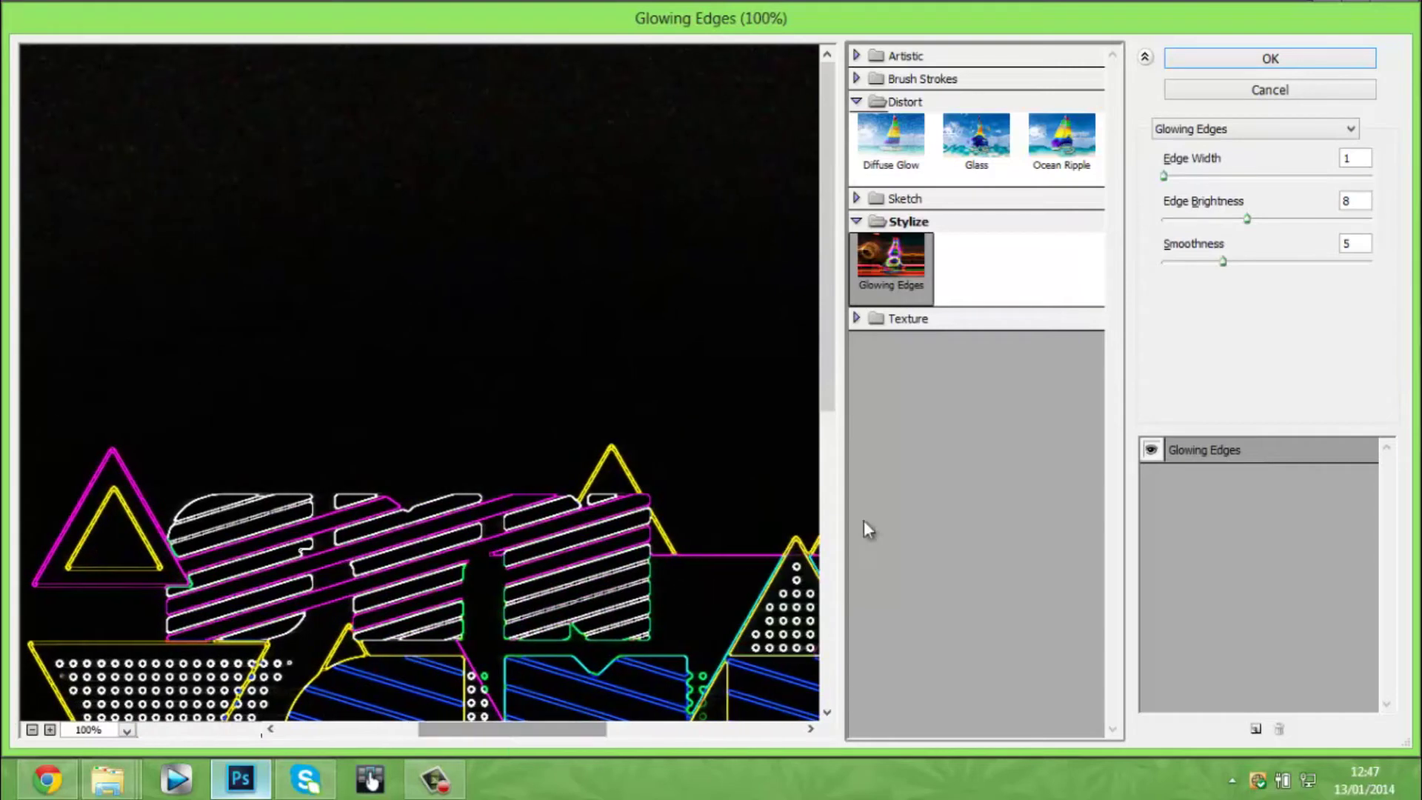
pyautogui.click(1259, 58)
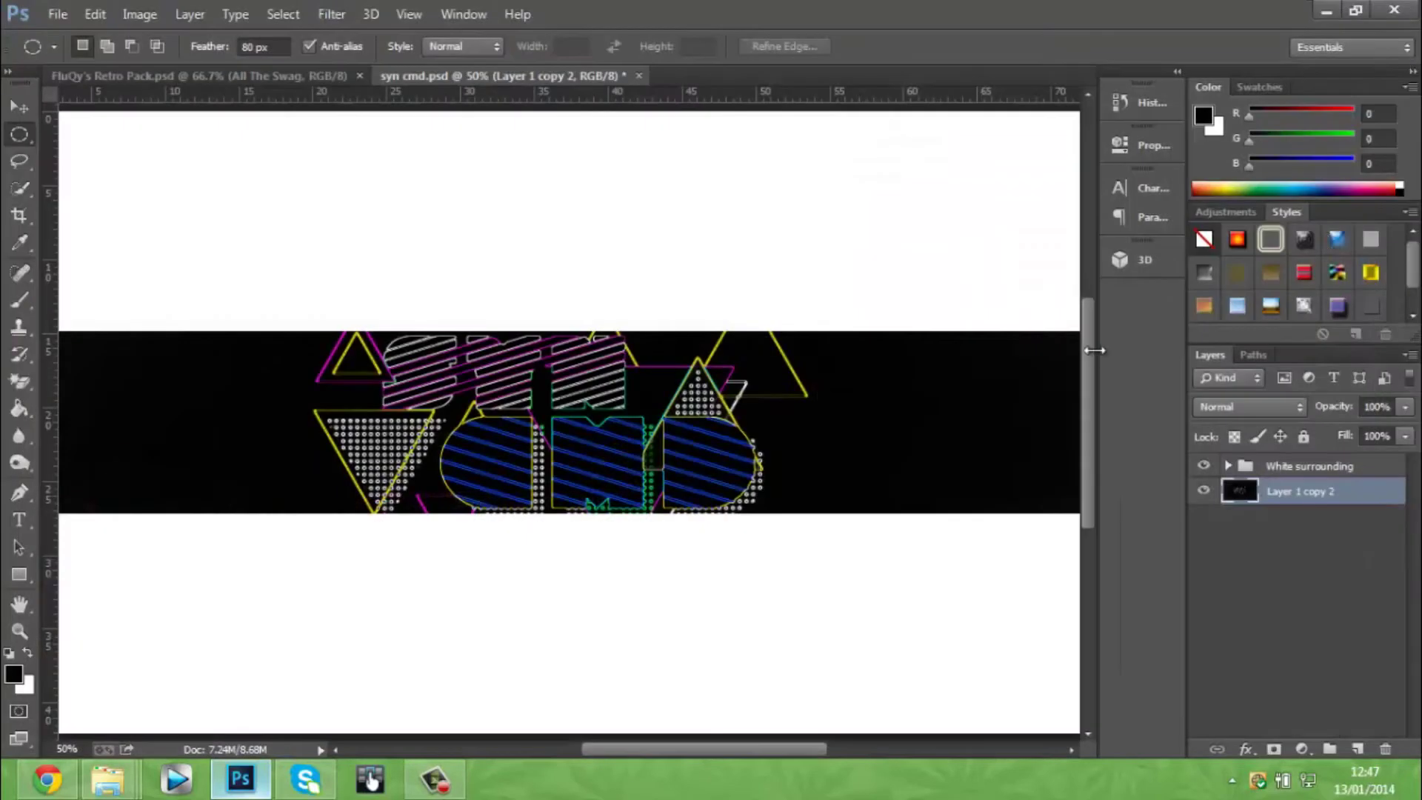
pyautogui.click(1210, 402)
pyautogui.click(1325, 499)
pyautogui.hotkey('ctrl', 'z')
# Step: Duplicate Layer 1 copy 2 and reapply the last-used Glowing Edges filter to the duplicate
pyautogui.hotkey('ctrl', 'j')
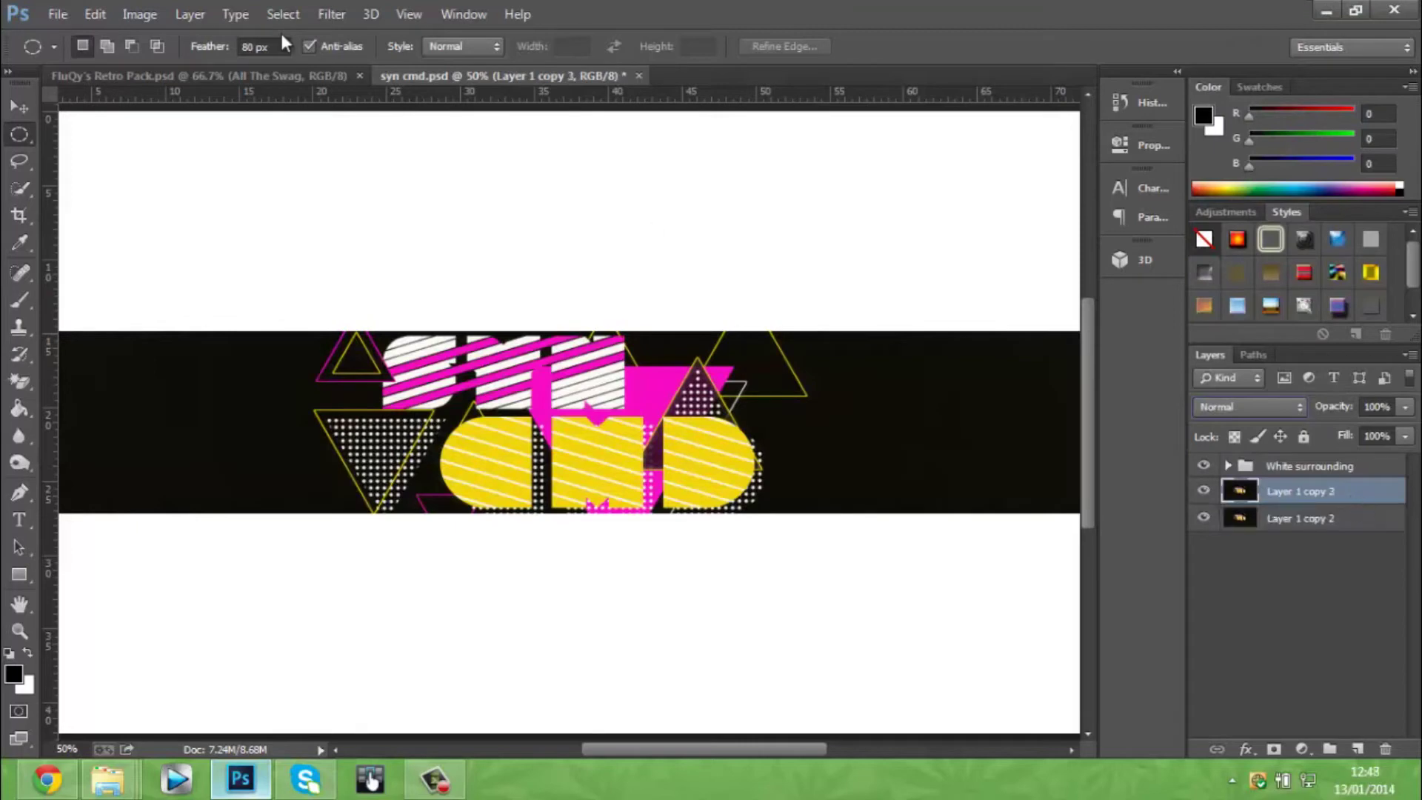
pyautogui.click(335, 9)
pyautogui.click(400, 39)
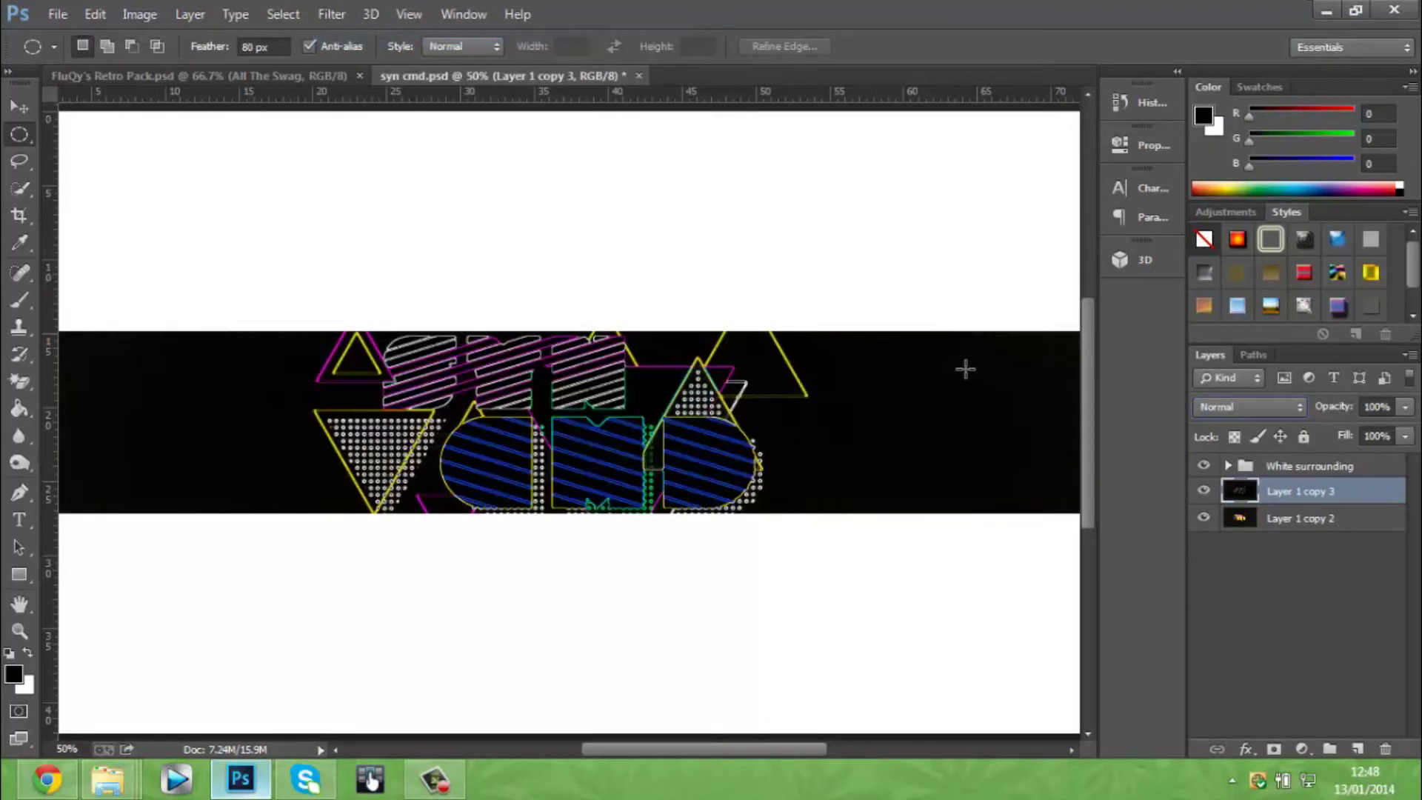
# Step: Blend the Glowing Edges layer in Screen mode and lower its opacity to 31%
pyautogui.click(1281, 406)
pyautogui.click(1223, 180)
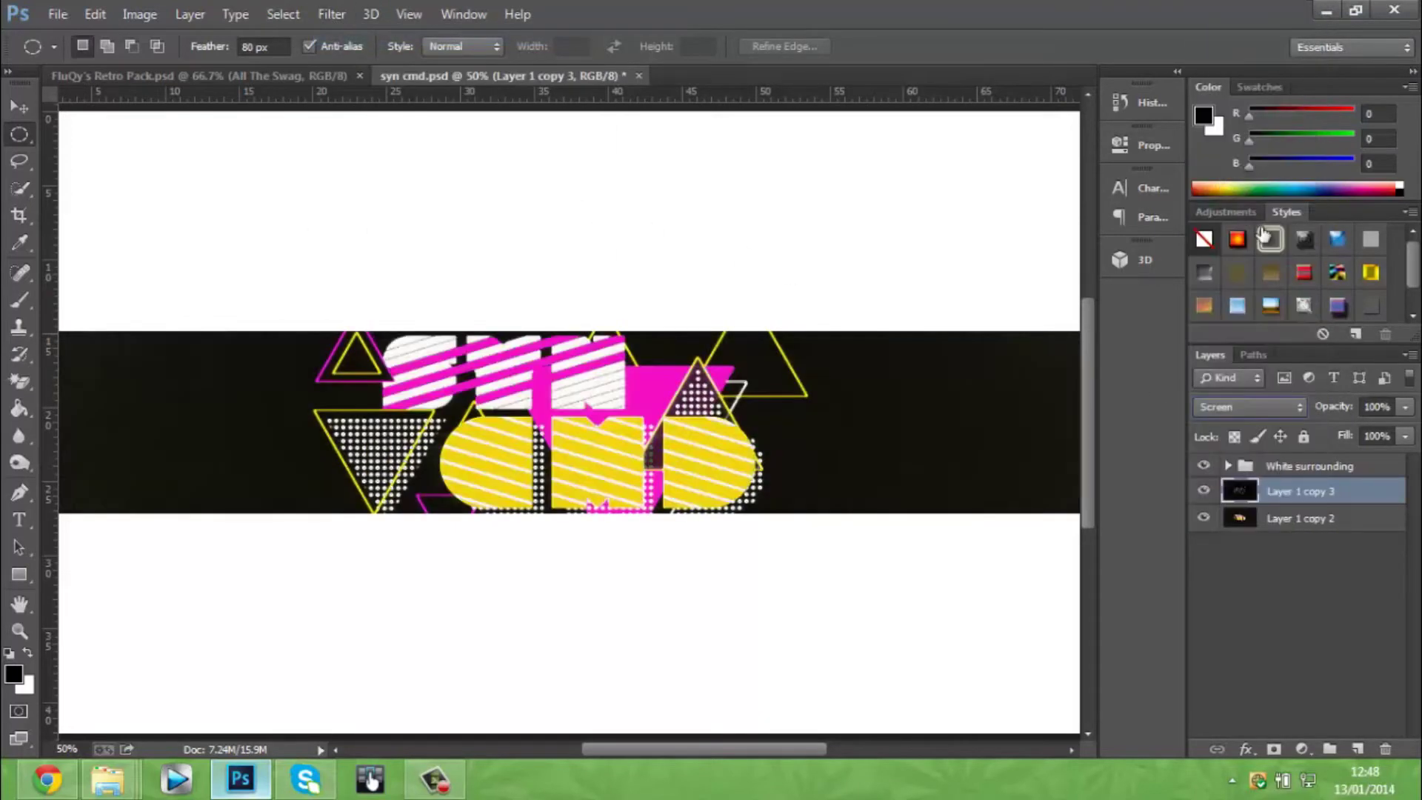
pyautogui.hotkey('ctrl', '+')
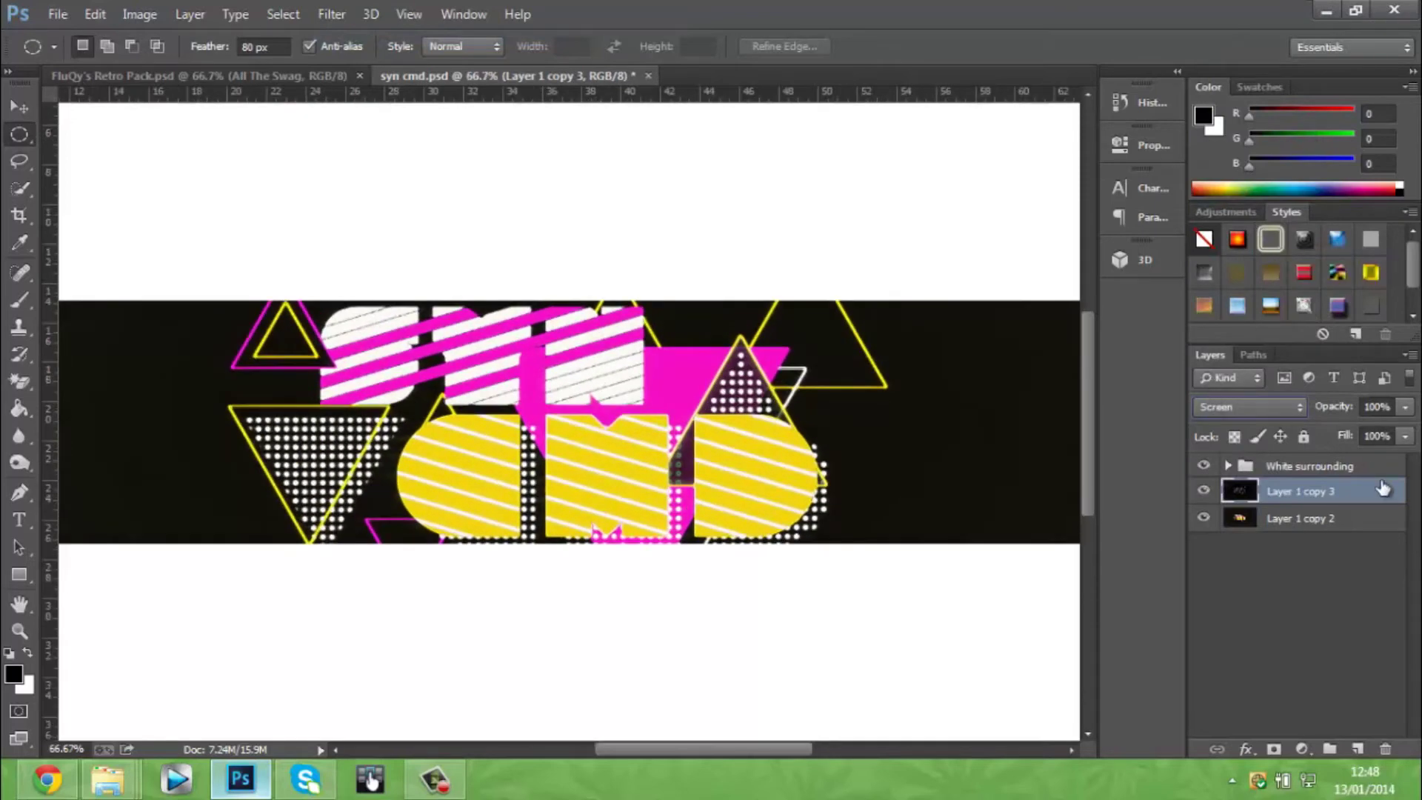
pyautogui.click(1404, 407)
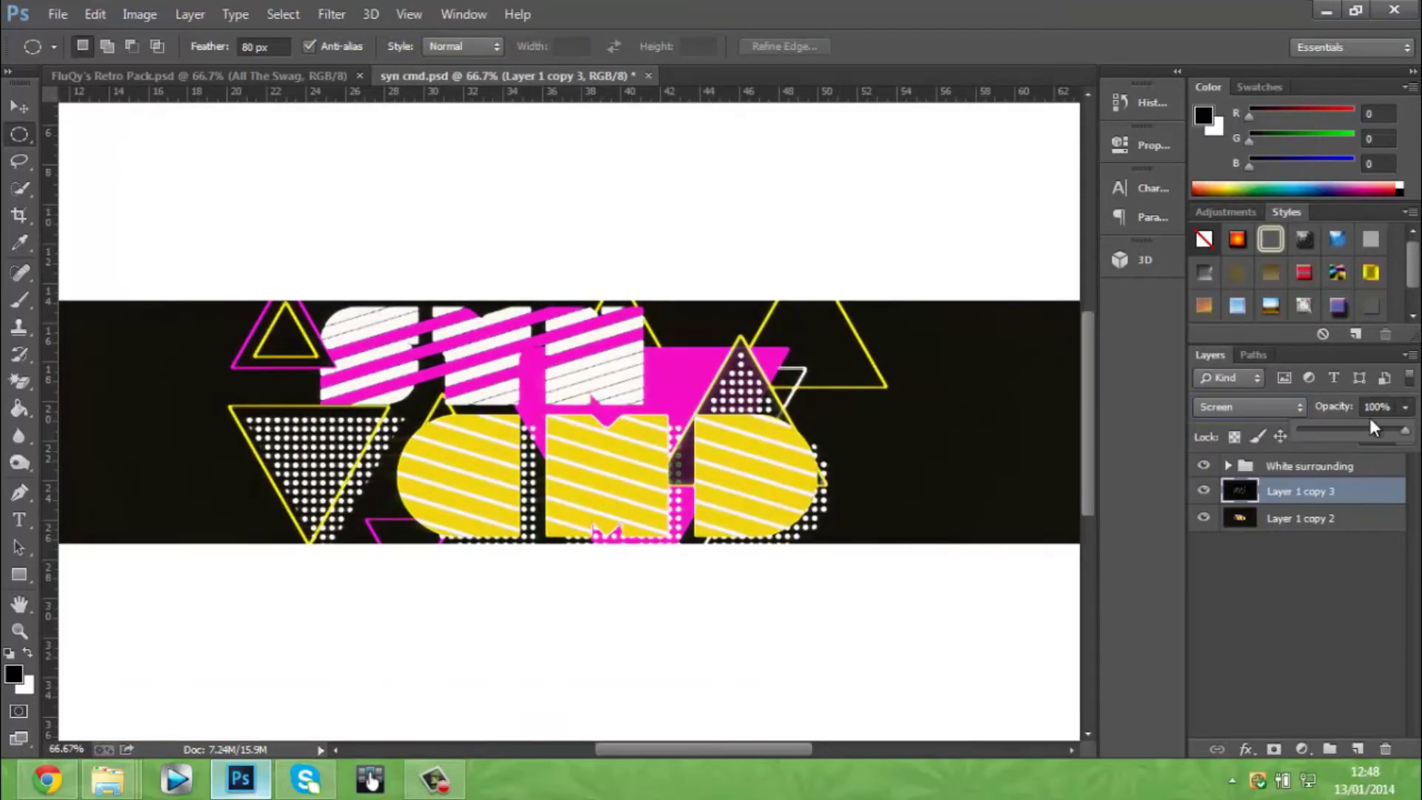
pyautogui.moveTo(1350, 430); pyautogui.dragTo(1330, 430)
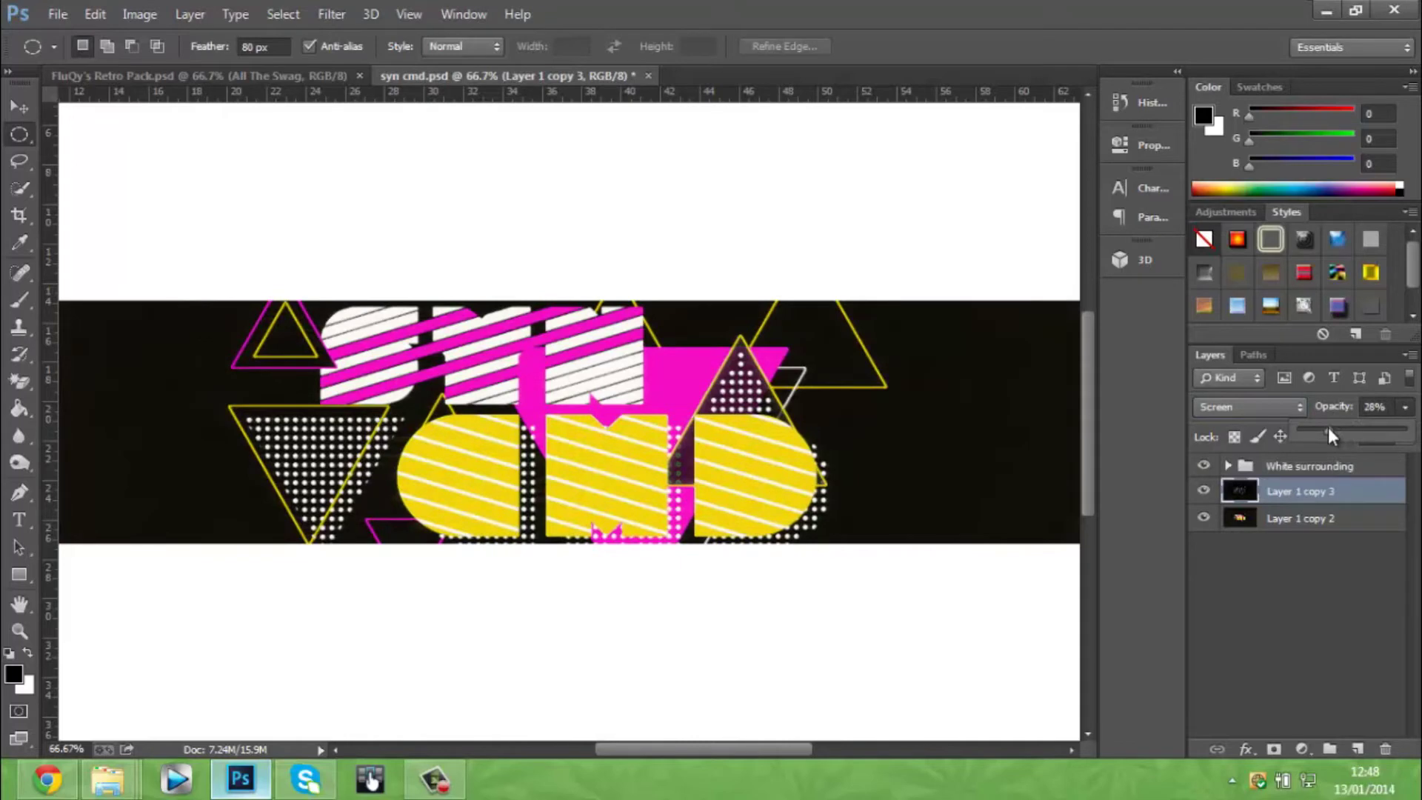
pyautogui.press('Return')
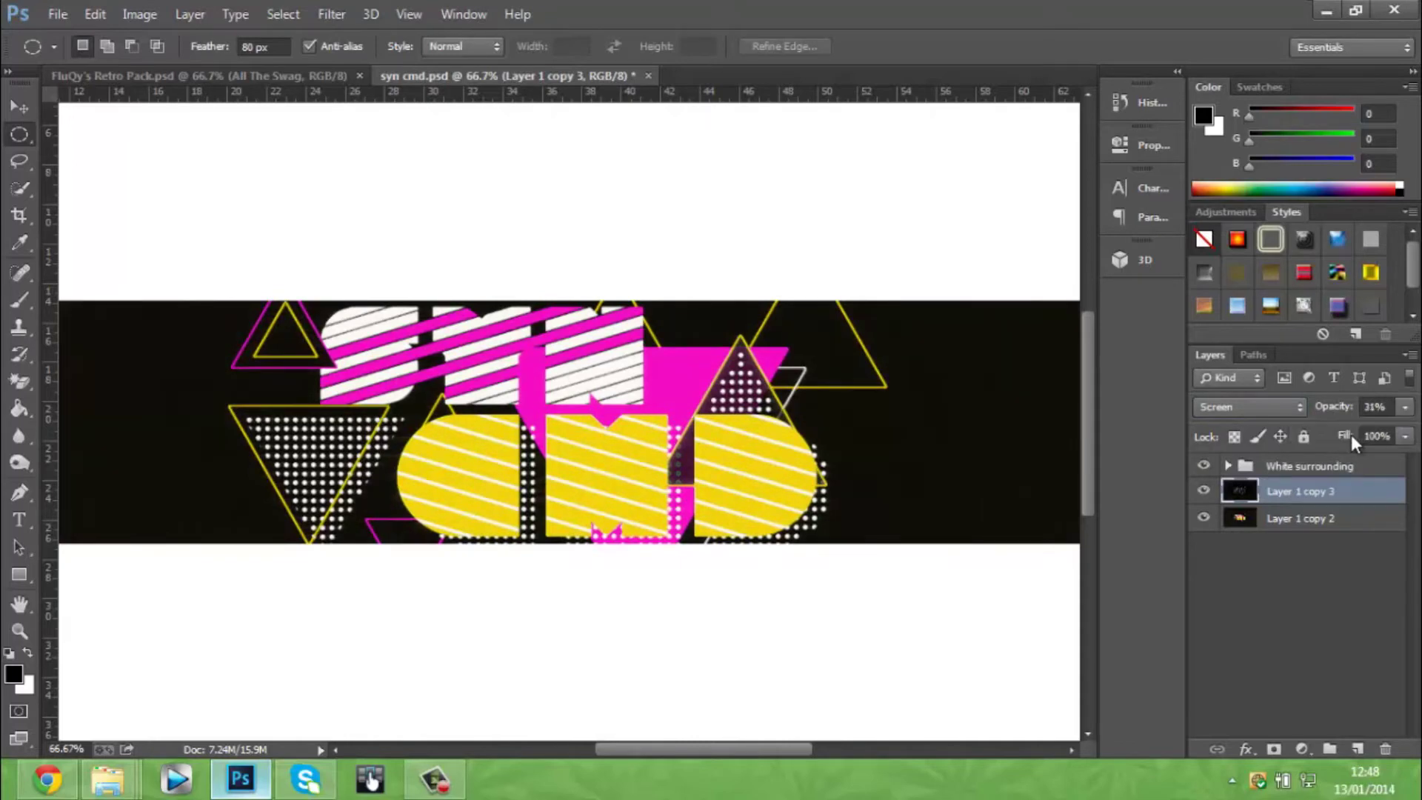
# Step: Outline the dark dotted patch between the last two yellow letters with the Pen tool and turn the path into a selection
pyautogui.hotkey('ctrl', '+')
pyautogui.hotkey('ctrl', '+')
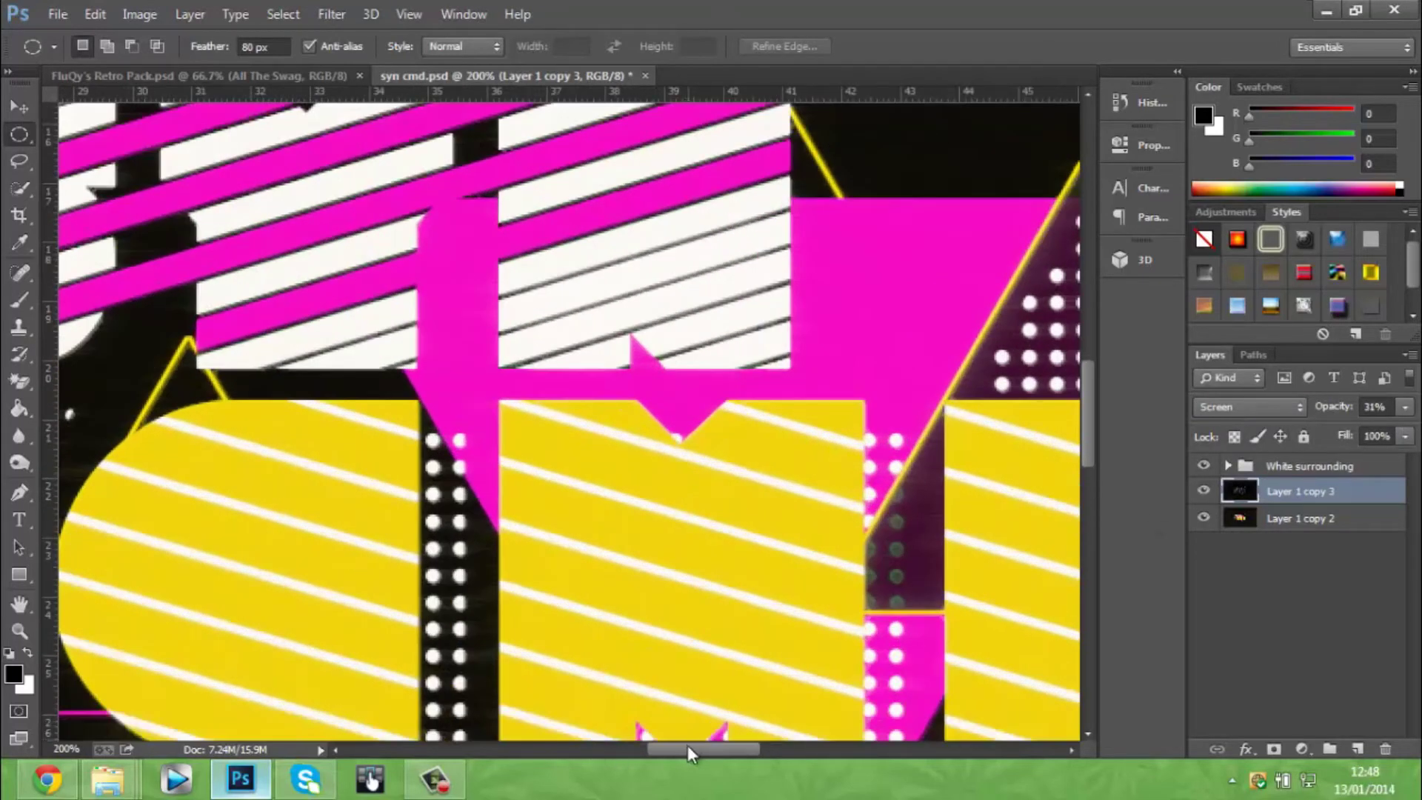
pyautogui.moveTo(687, 750); pyautogui.dragTo(717, 749)
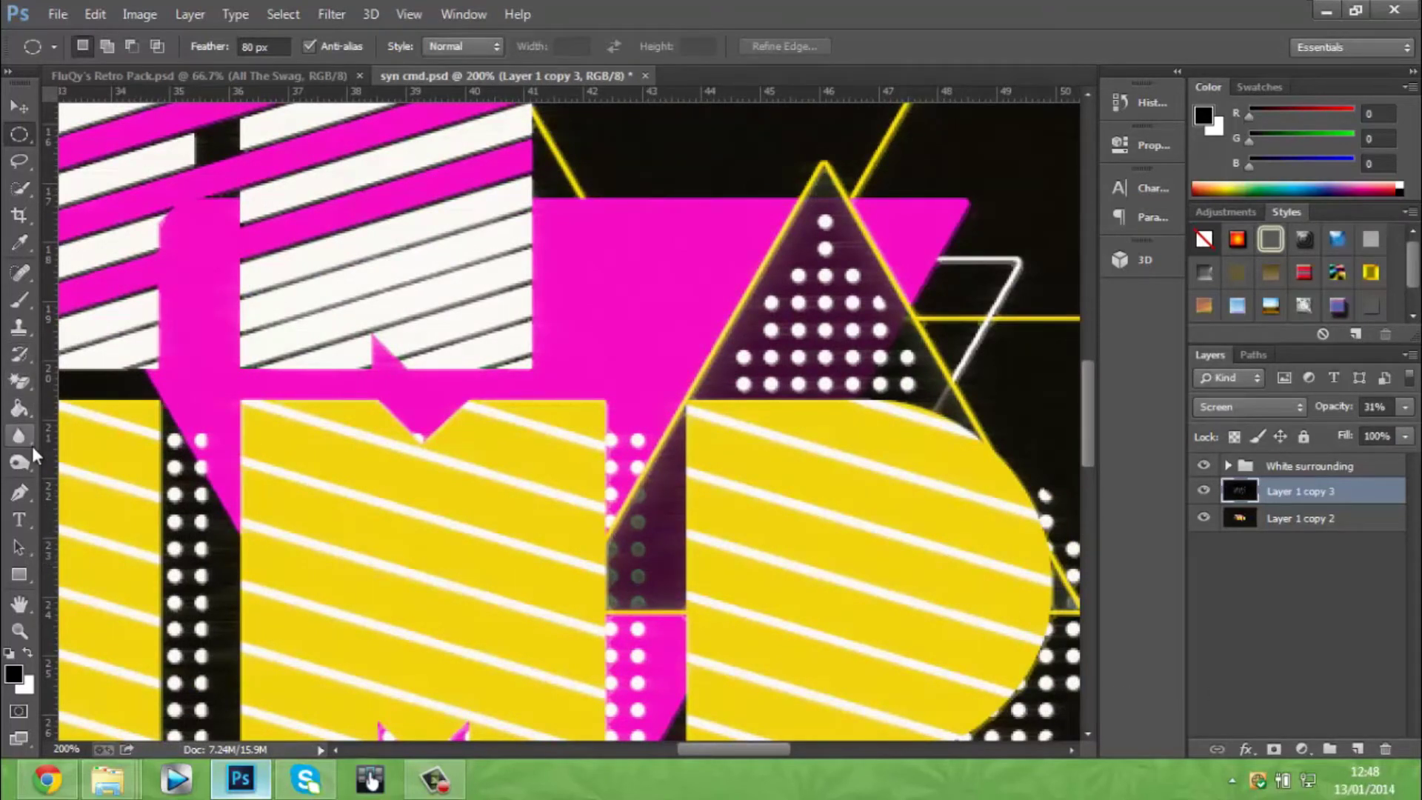
pyautogui.click(20, 493)
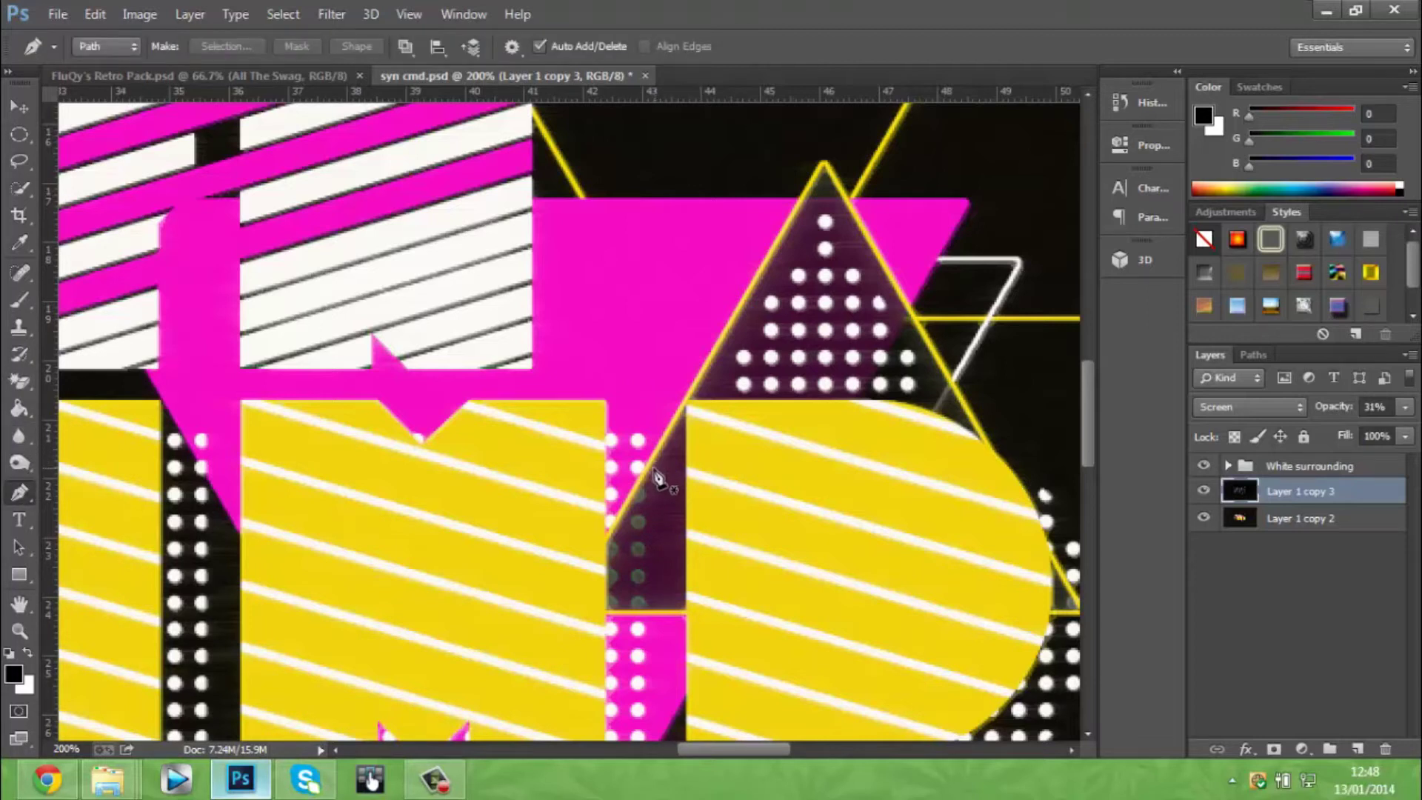
pyautogui.click(654, 468)
pyautogui.click(607, 547)
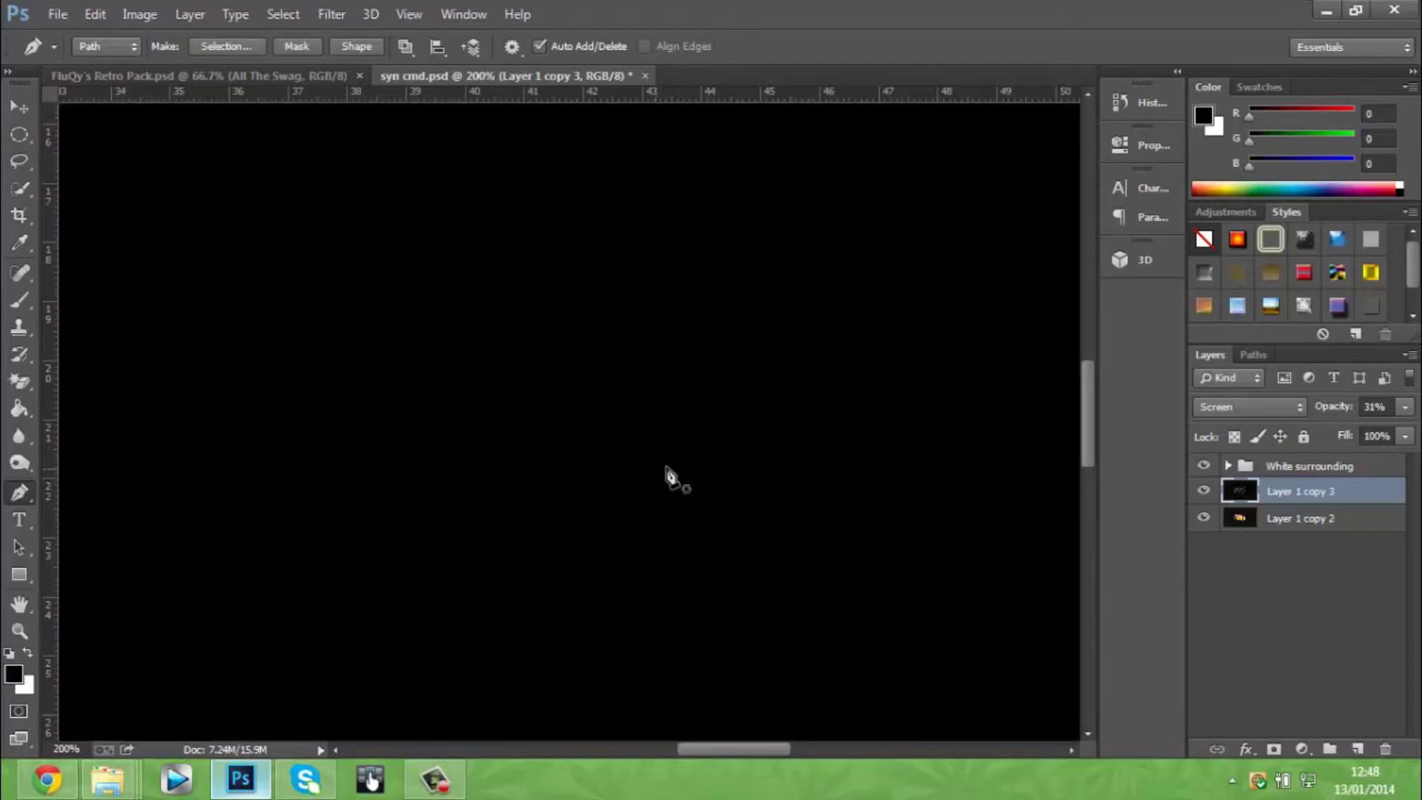
pyautogui.rightClick(733, 491)
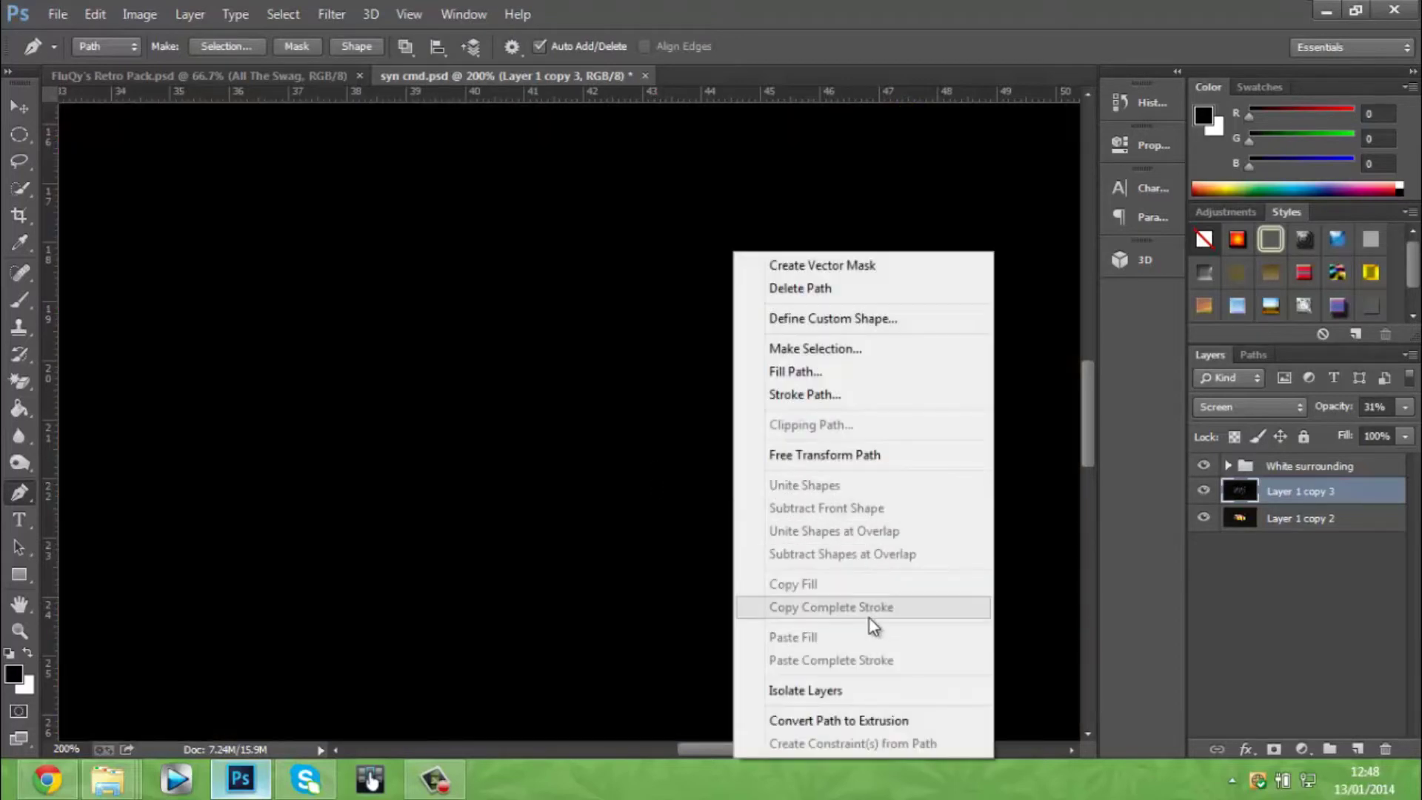
pyautogui.click(832, 351)
pyautogui.click(830, 222)
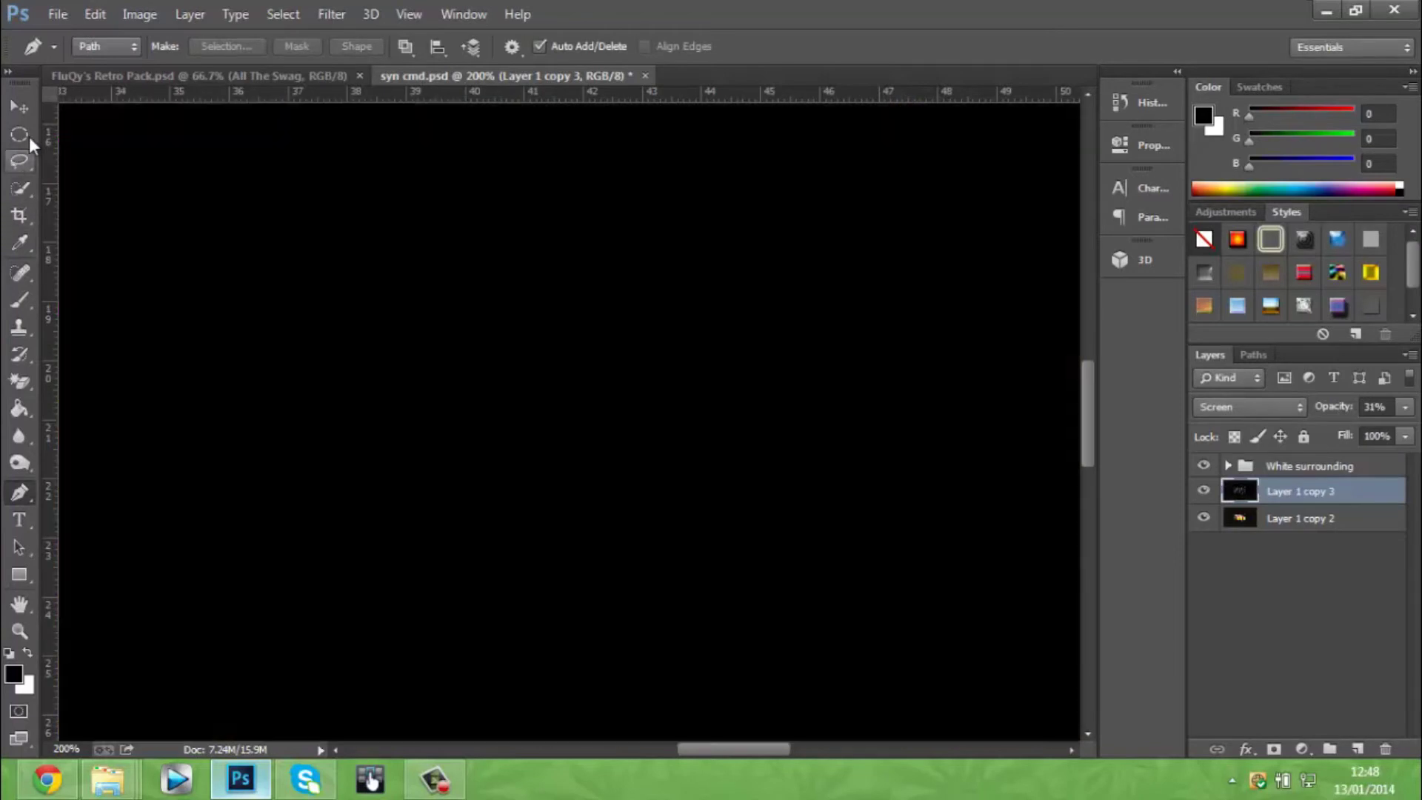
# Step: Copy the selected patch of Layer 1 copy 3 onto a new layer of its own
pyautogui.click(20, 134)
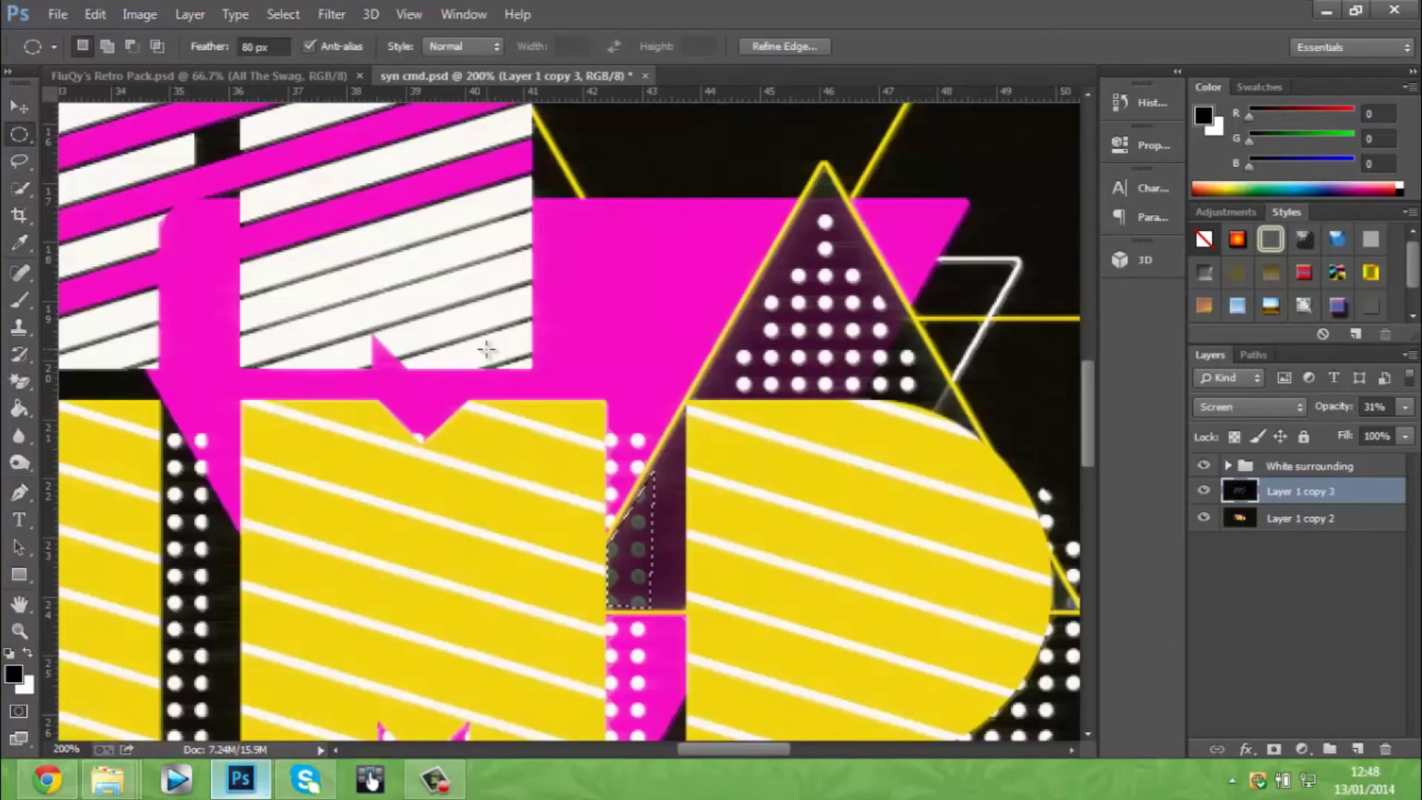
pyautogui.rightClick(488, 321)
pyautogui.click(563, 508)
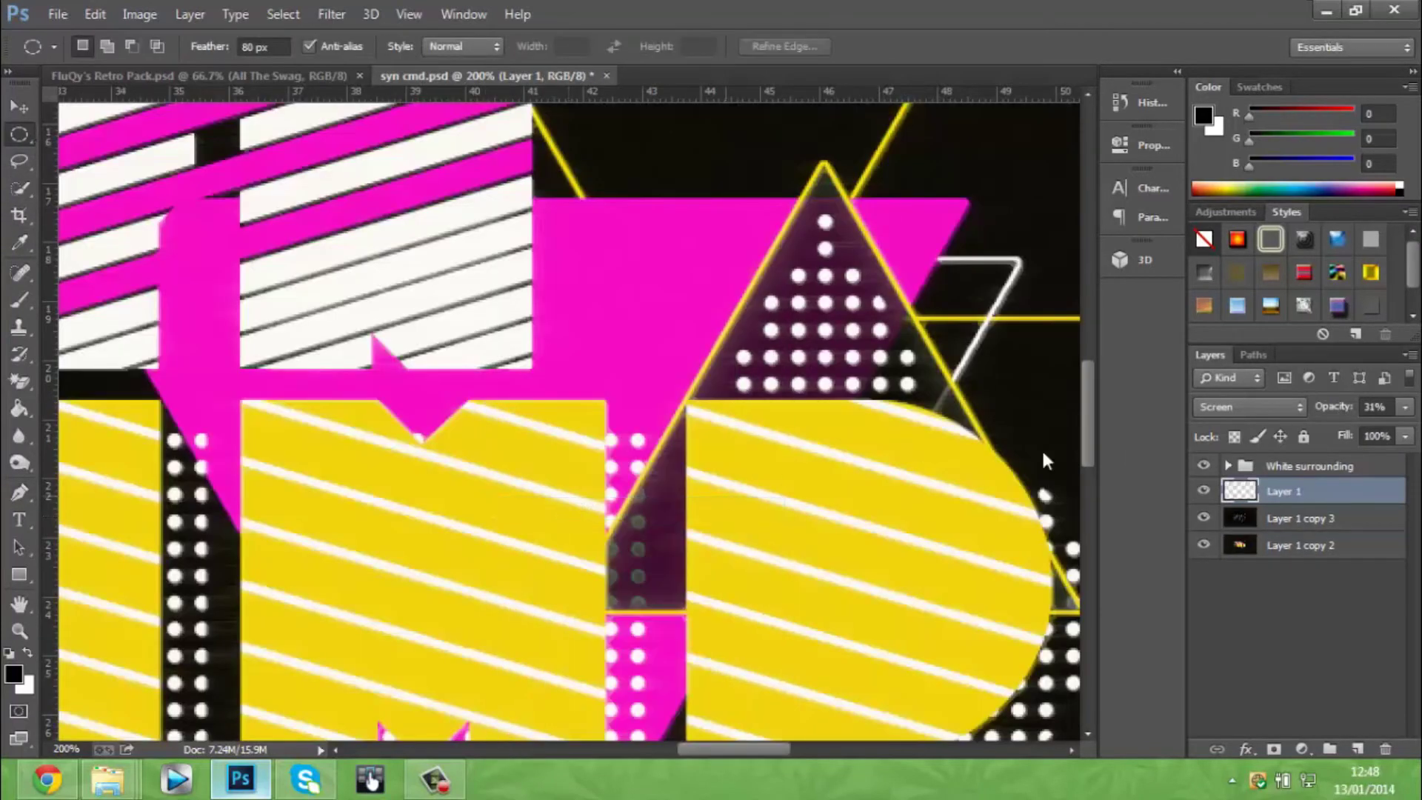
# Step: Add a Gradient Map adjustment above Layer 1 and set its dark colour stop to olive 808501
pyautogui.click(1301, 748)
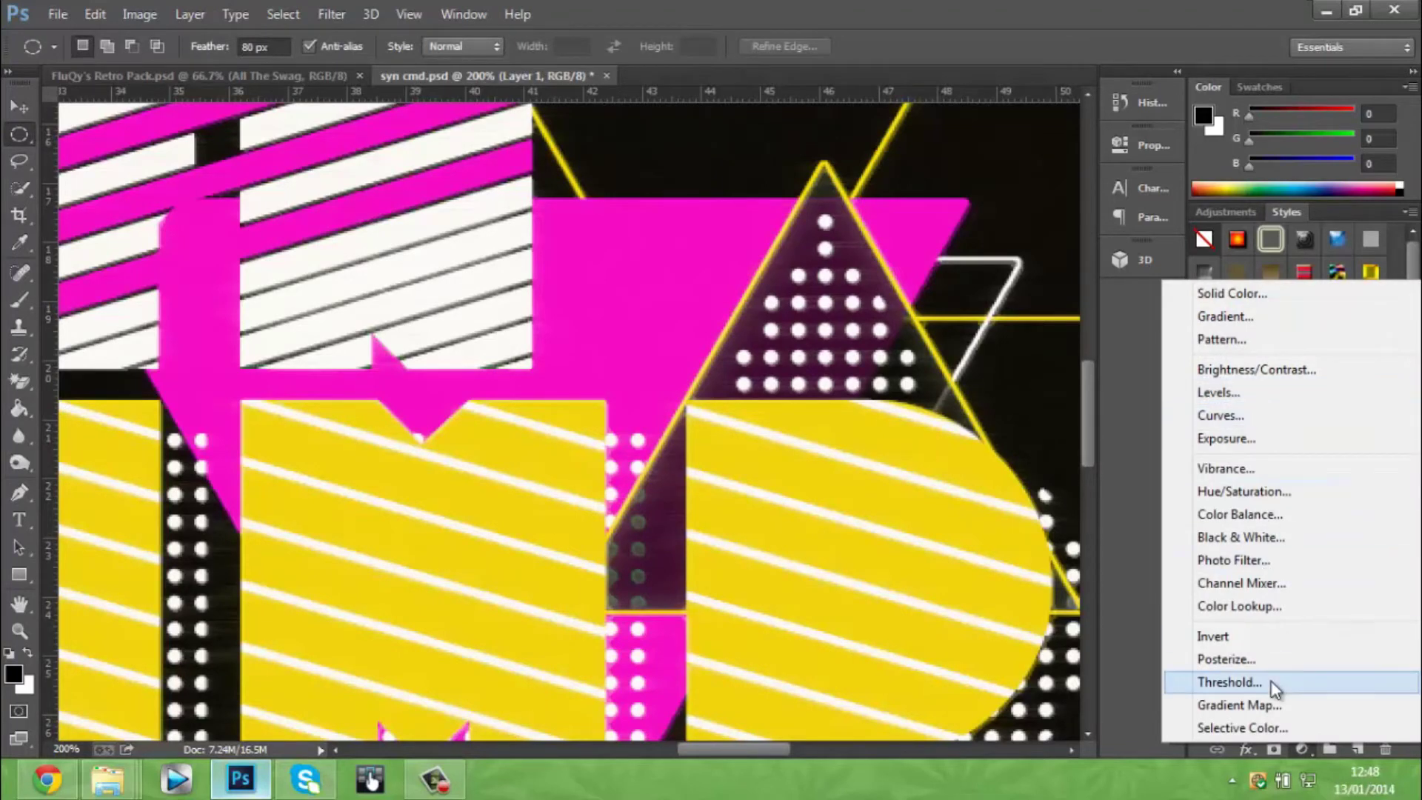
pyautogui.click(1270, 705)
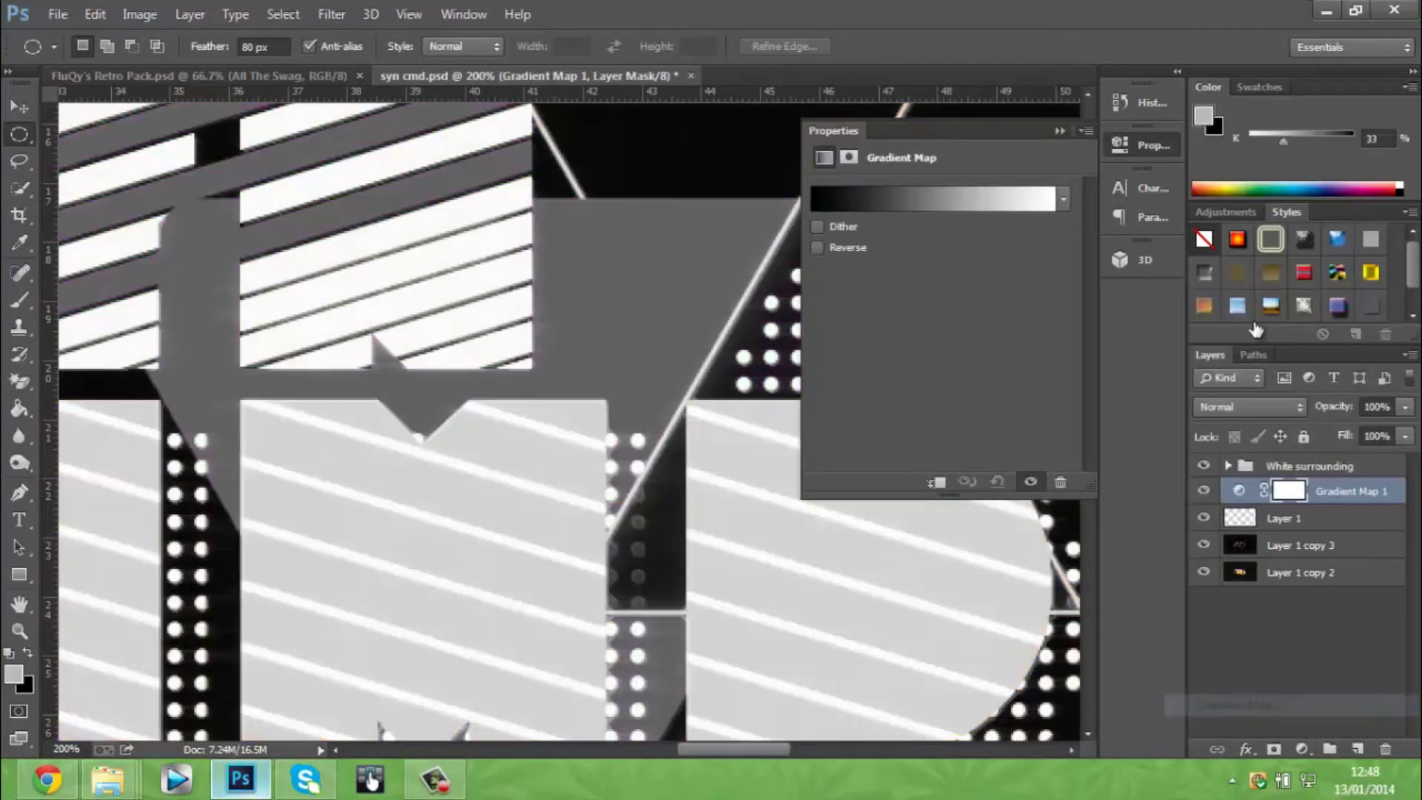
pyautogui.click(902, 197)
pyautogui.doubleClick(848, 551)
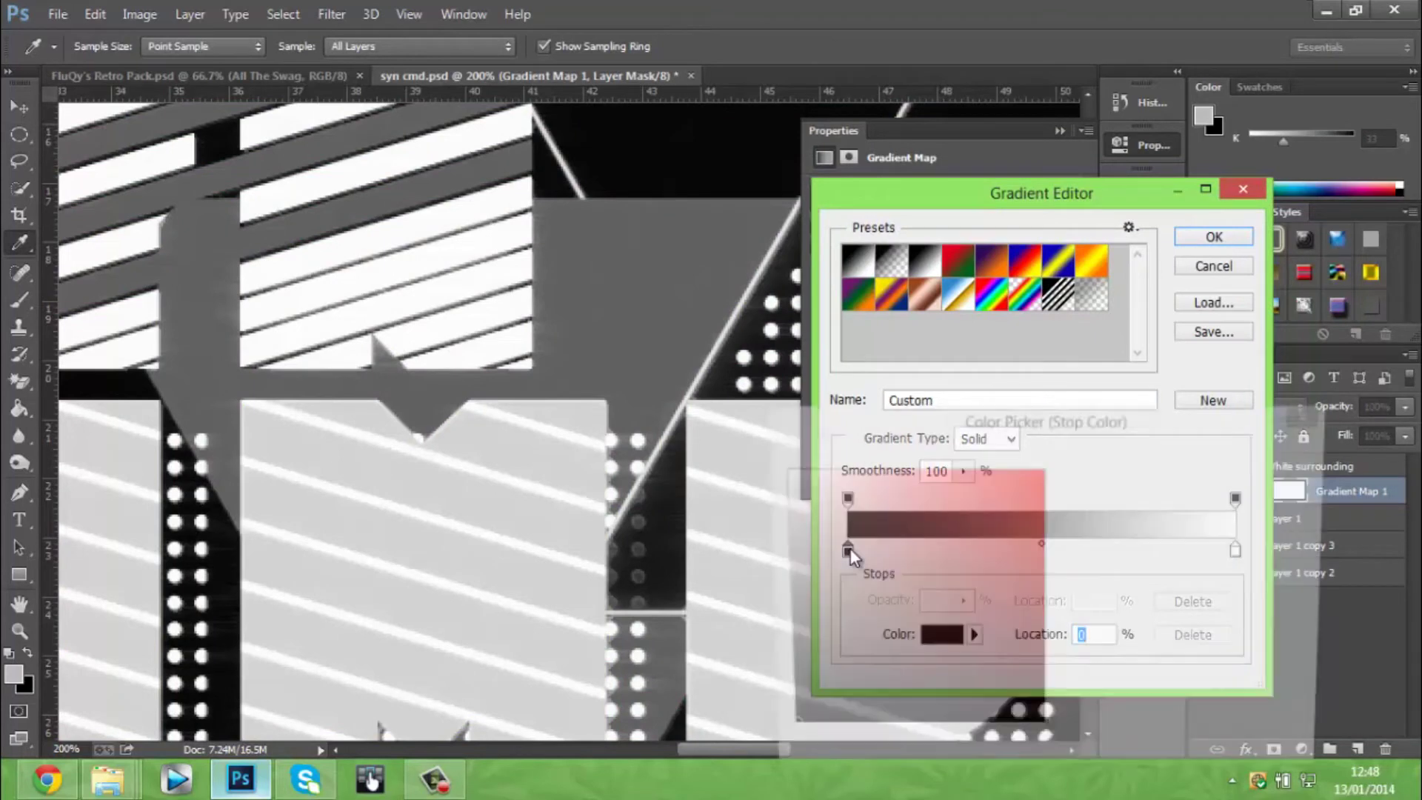
pyautogui.click(1030, 595)
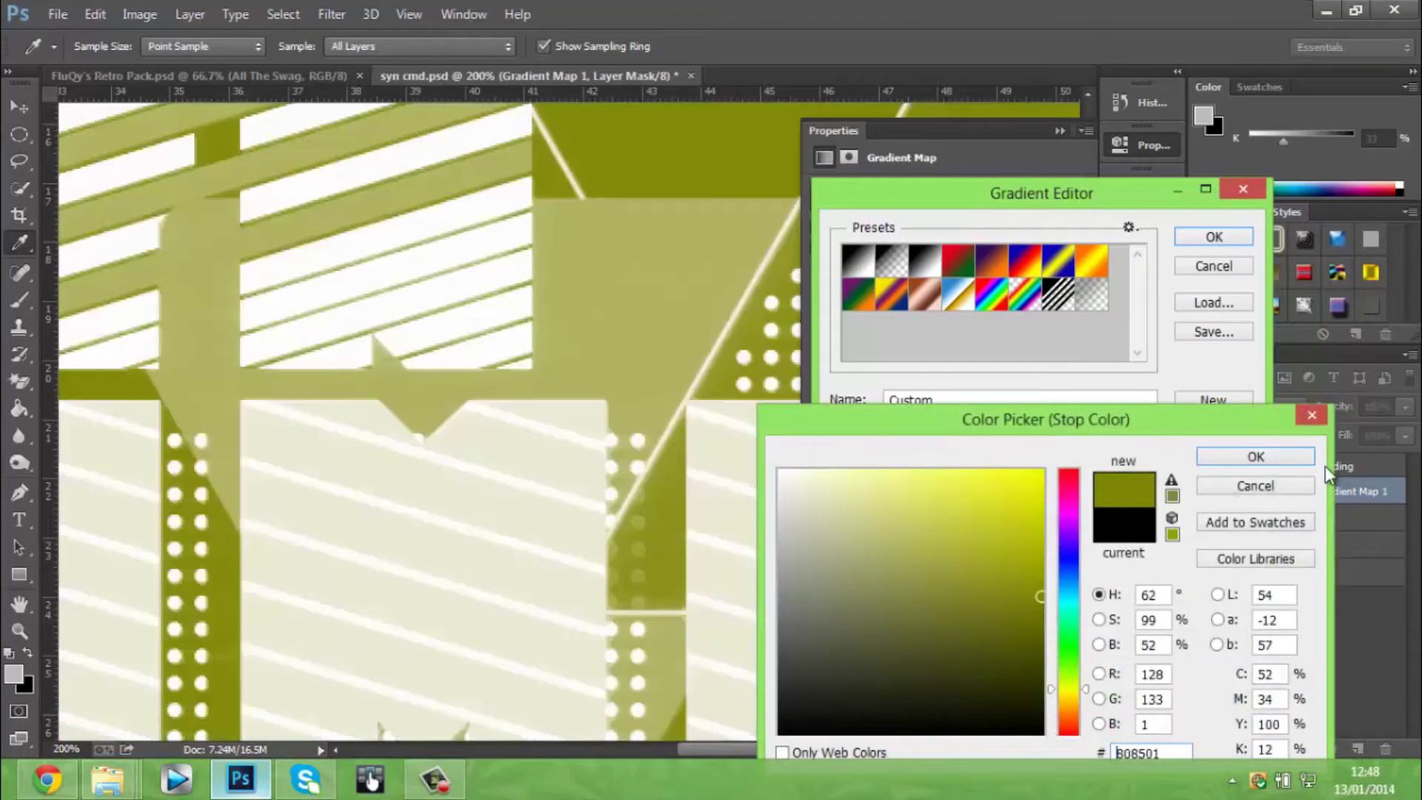
pyautogui.click(1255, 457)
# Step: Set the gradient map's light colour stop to pale yellow fffd7e and accept the gradient
pyautogui.click(1235, 550)
pyautogui.doubleClick(1235, 552)
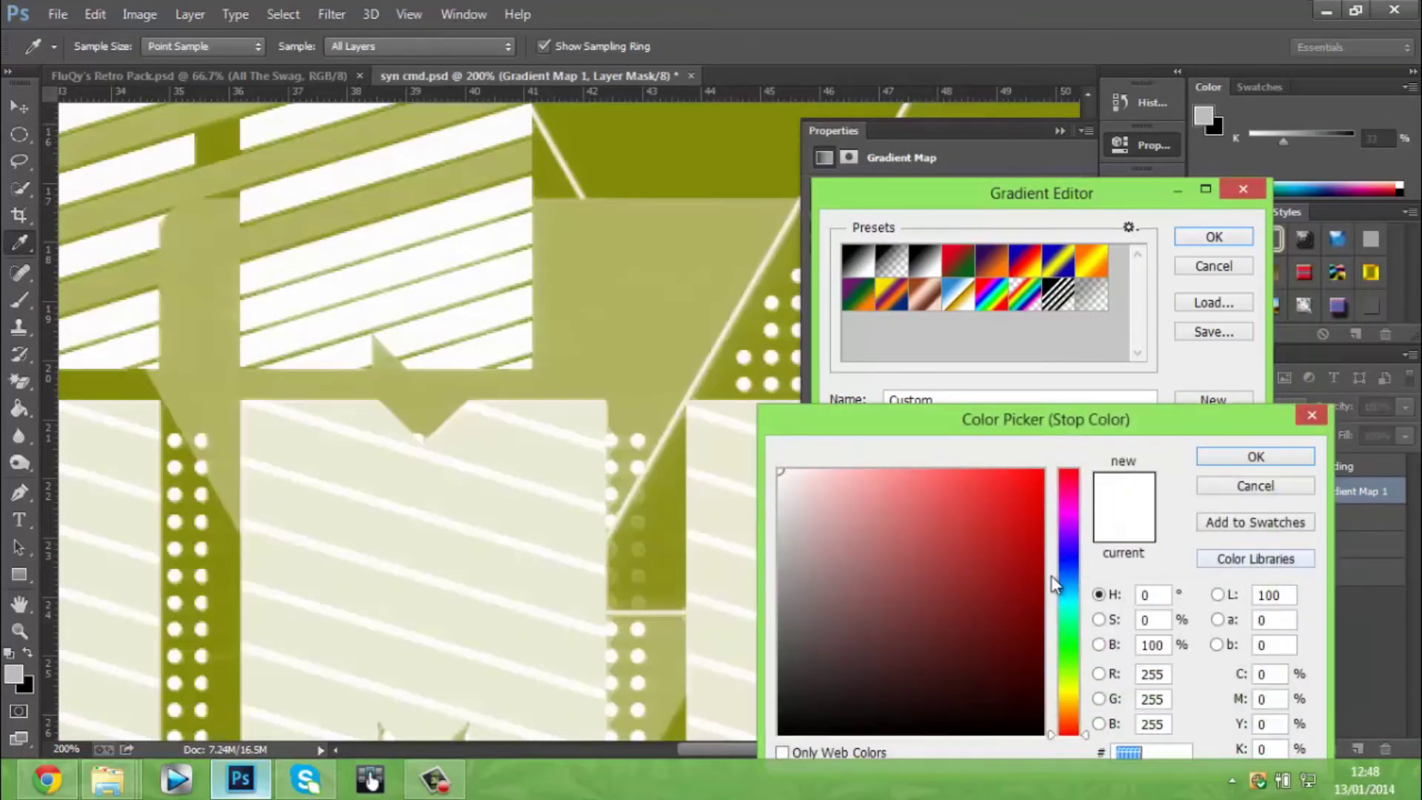
pyautogui.click(1070, 688)
pyautogui.click(990, 467)
pyautogui.click(912, 470)
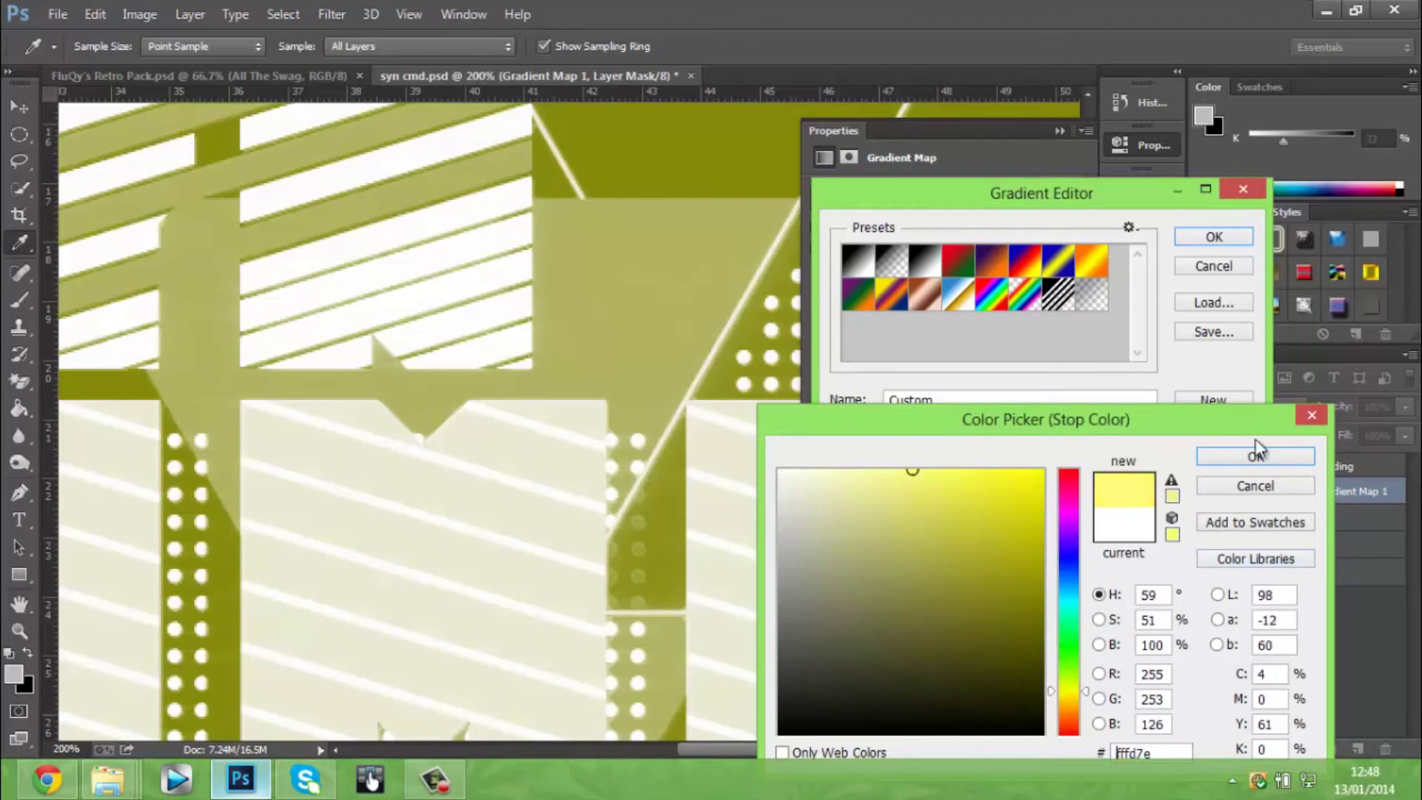
pyautogui.click(1255, 457)
pyautogui.click(1214, 236)
pyautogui.press('m')
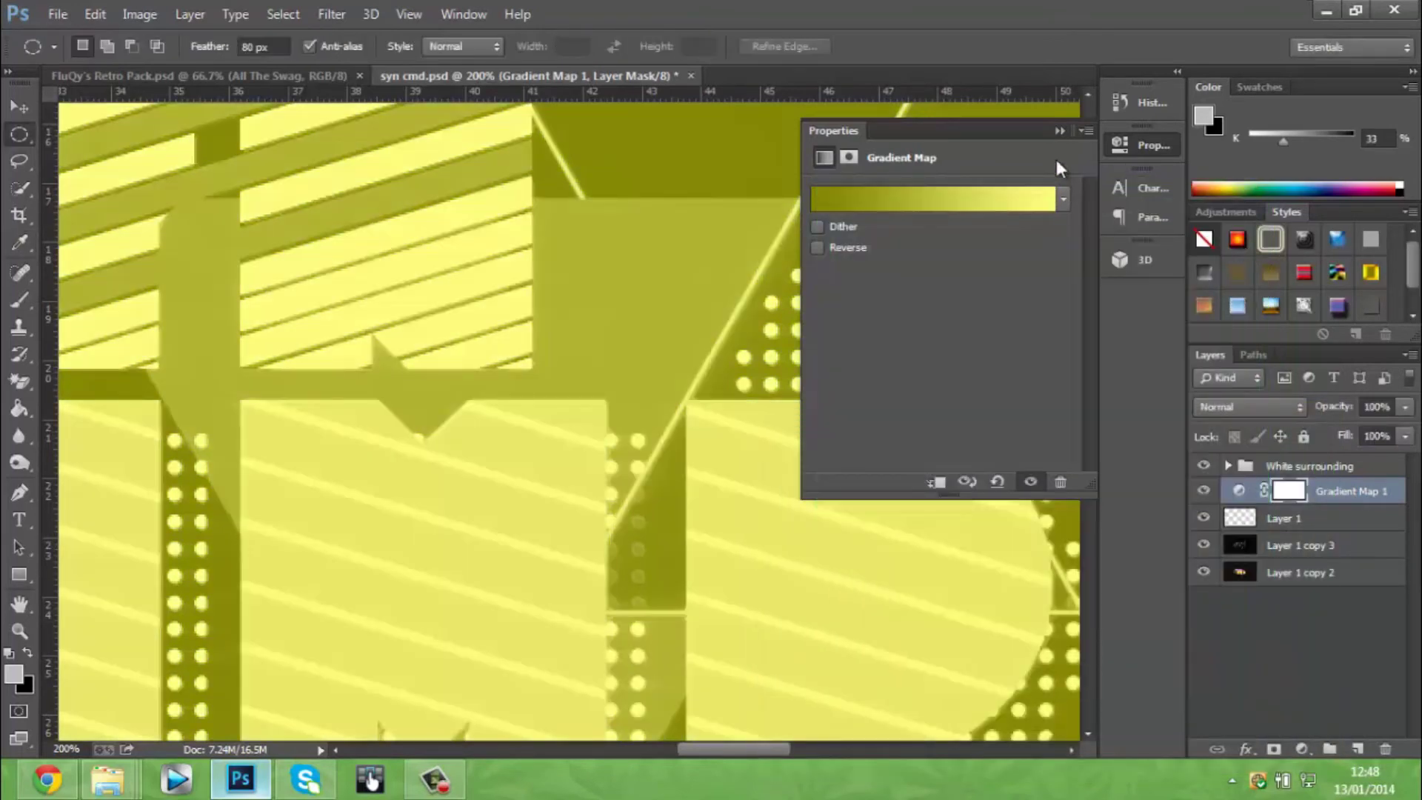
# Step: Set the gradient map's blend mode to Hue and clip it to Layer 1
pyautogui.click(1057, 152)
pyautogui.click(1236, 407)
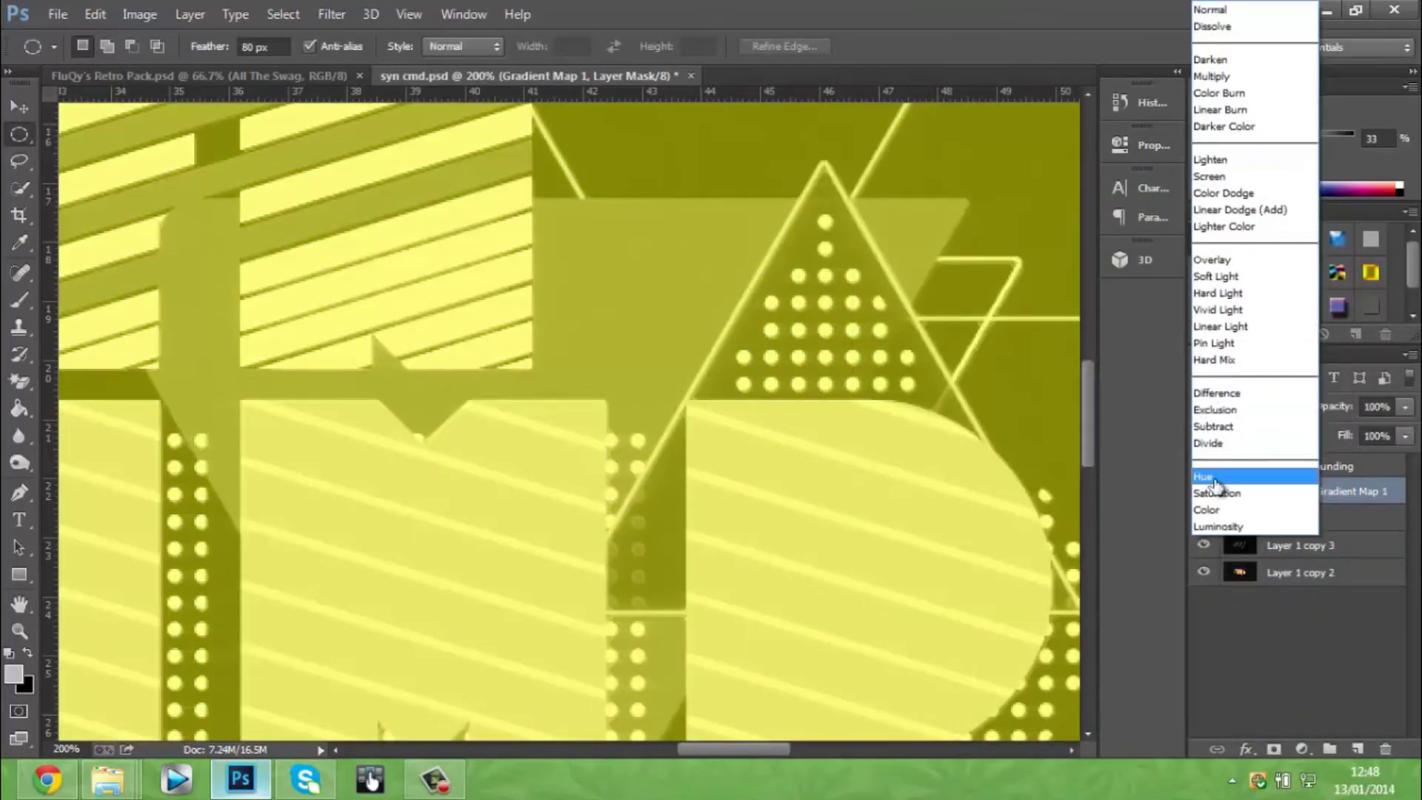
pyautogui.click(1185, 468)
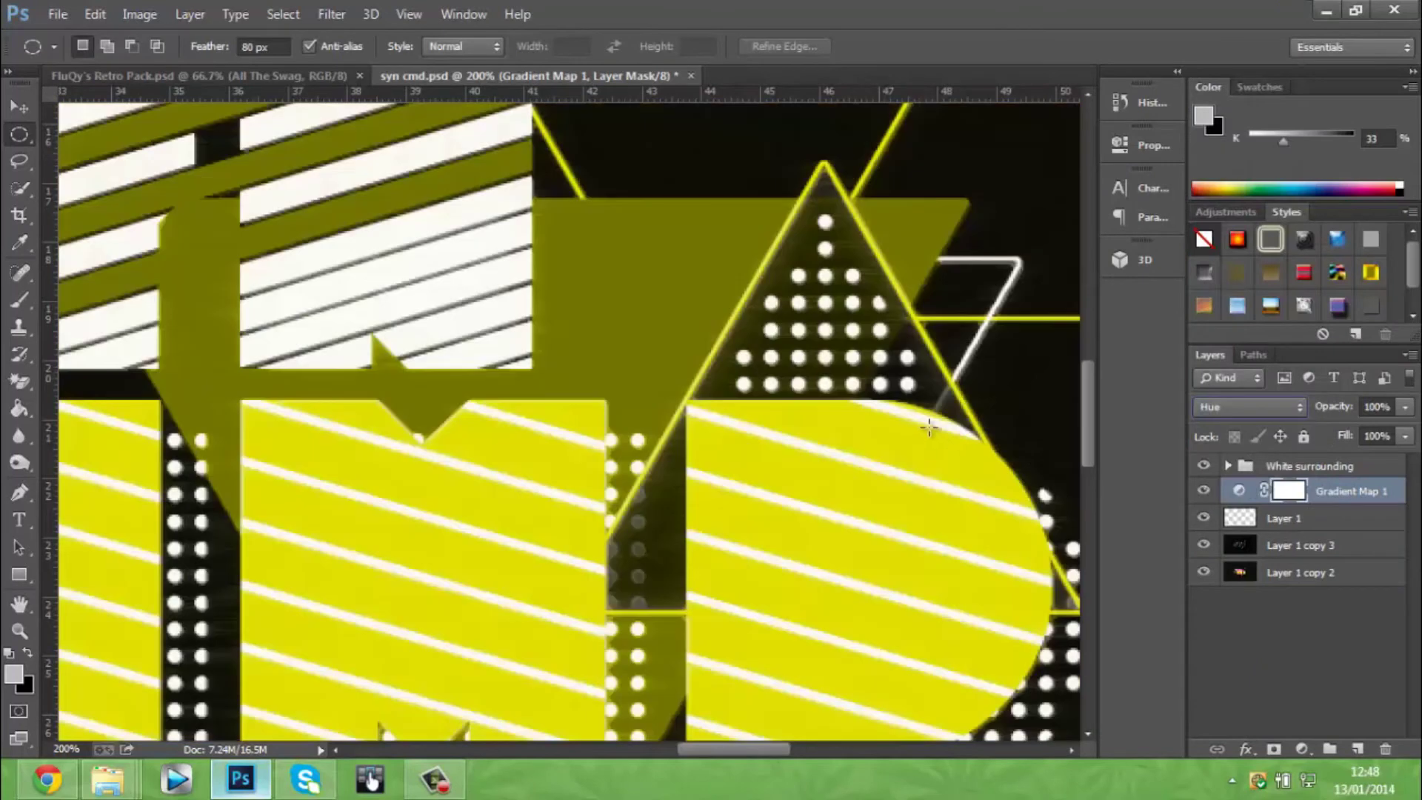
pyautogui.rightClick(1329, 503)
pyautogui.click(955, 369)
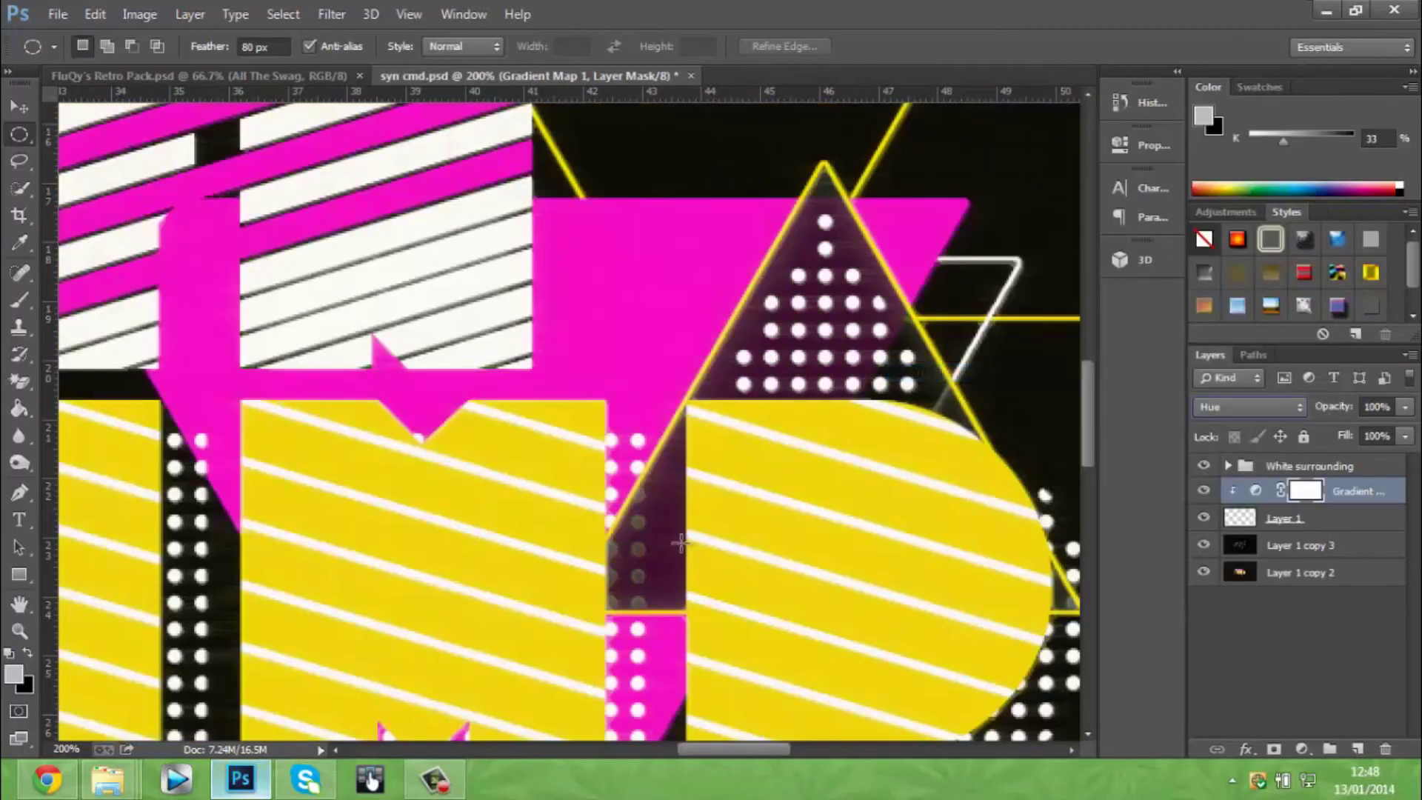
# Step: Merge the gradient map, Layer 1, Layer 1 copy 3 and Layer 1 copy 2 into one layer
pyautogui.hotkey('ctrl', '-')
pyautogui.hotkey('ctrl', '-')
pyautogui.hotkey('ctrl', '-')
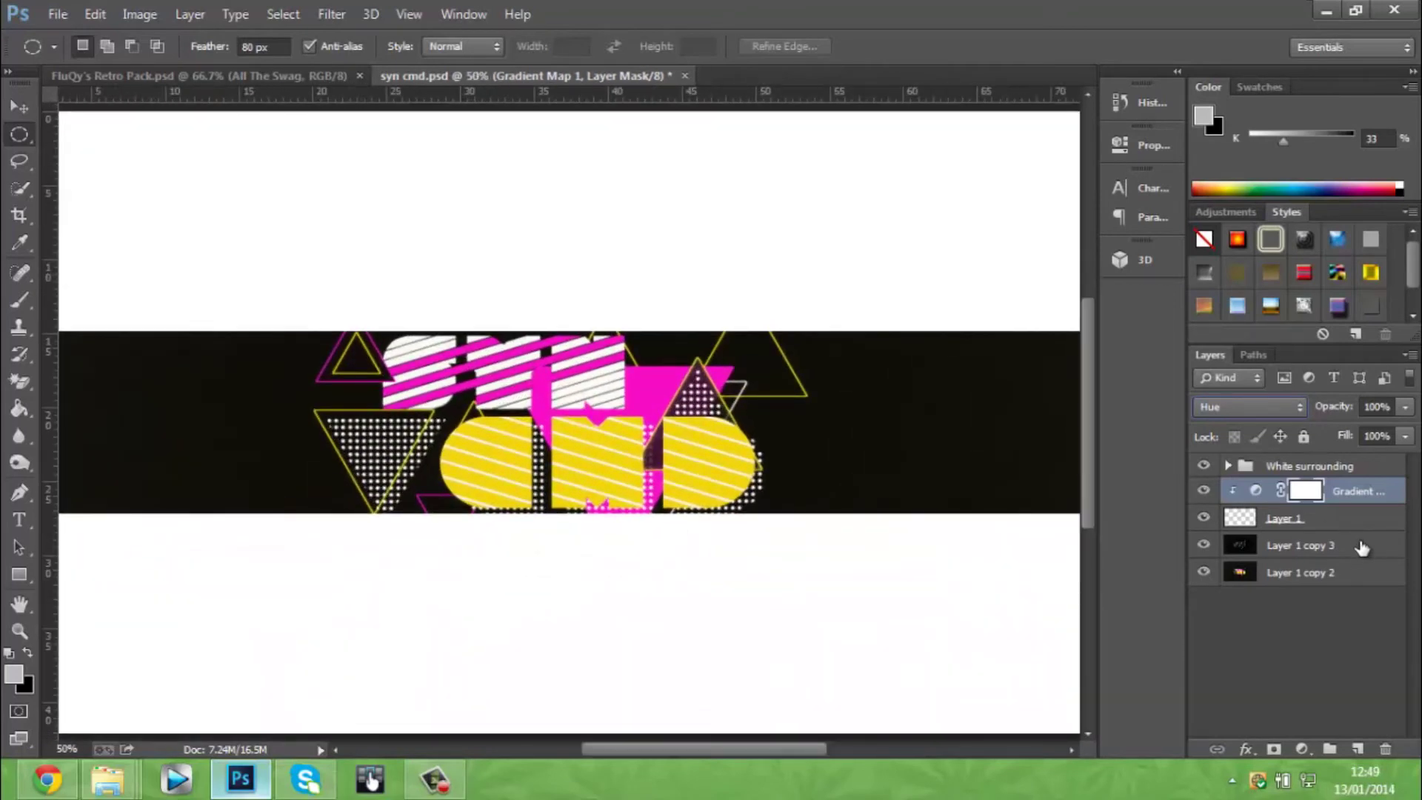
pyautogui.keyDown('shift'); pyautogui.click(1340, 580); pyautogui.keyUp('shift')
pyautogui.rightClick(1340, 580)
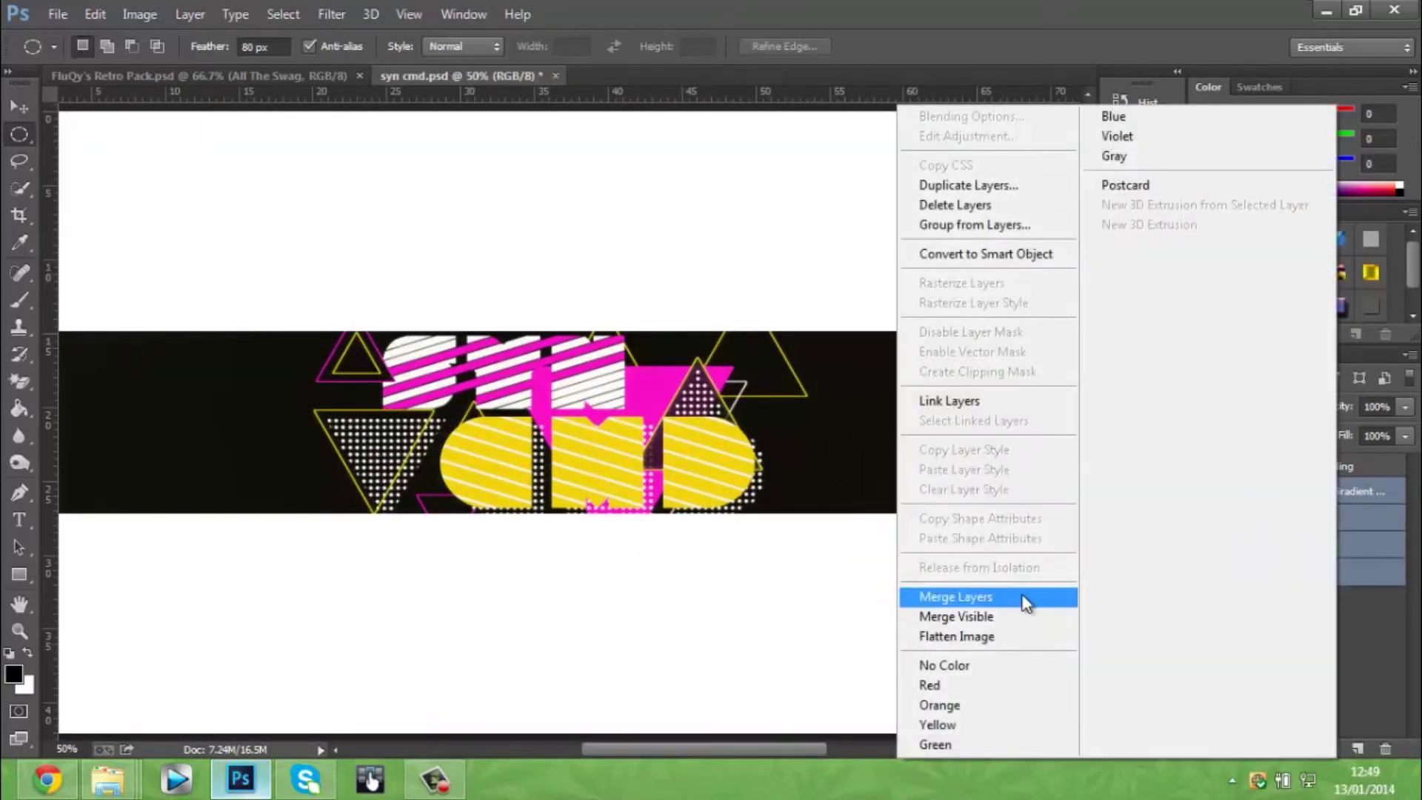
pyautogui.click(1073, 593)
# Step: Duplicate the merged Gradient Map 1 layer
pyautogui.hotkey('ctrl', 'j')
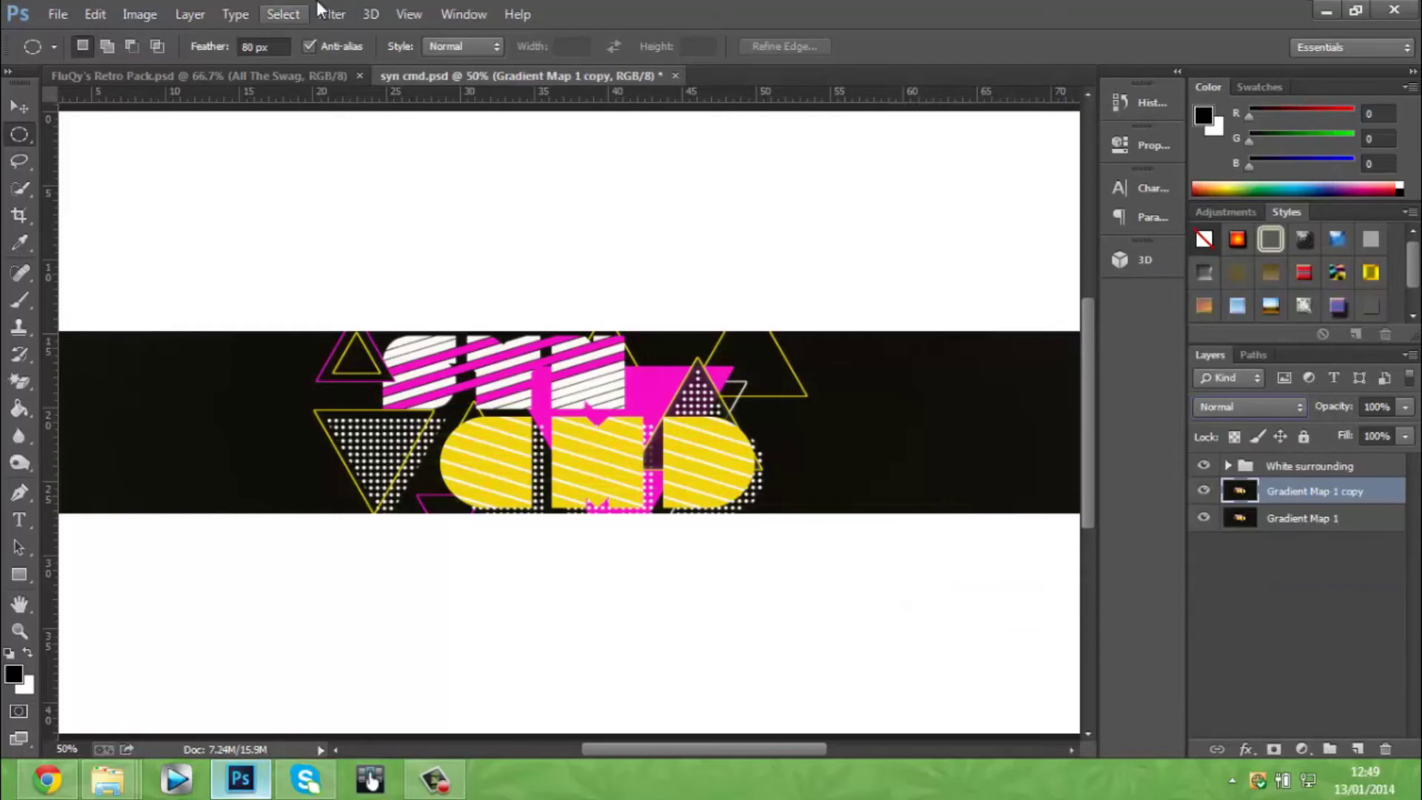
# Step: Open the Filter Gallery on the duplicated layer and bring up the Distort effects with the lettering in the preview
pyautogui.click(330, 14)
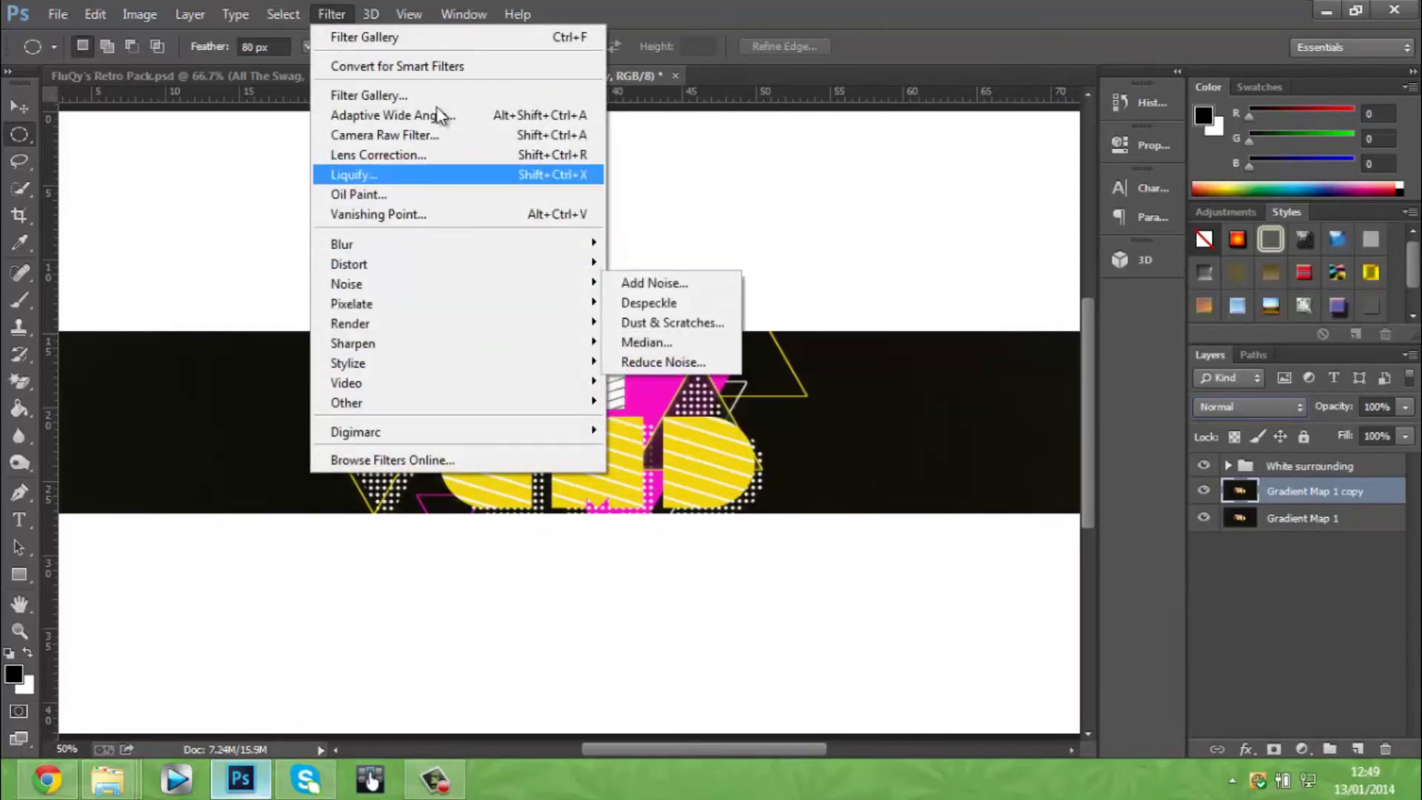
pyautogui.click(407, 97)
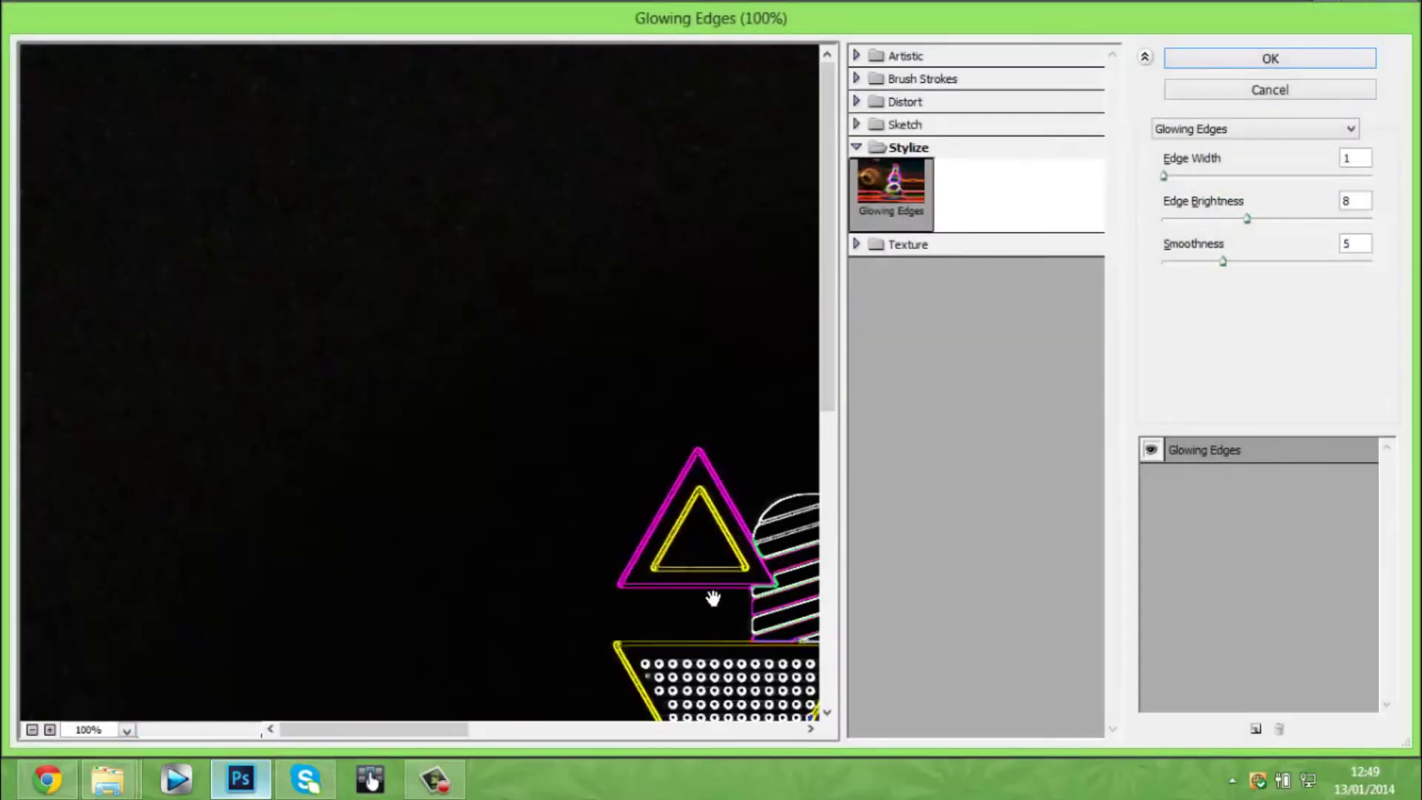
pyautogui.click(497, 733)
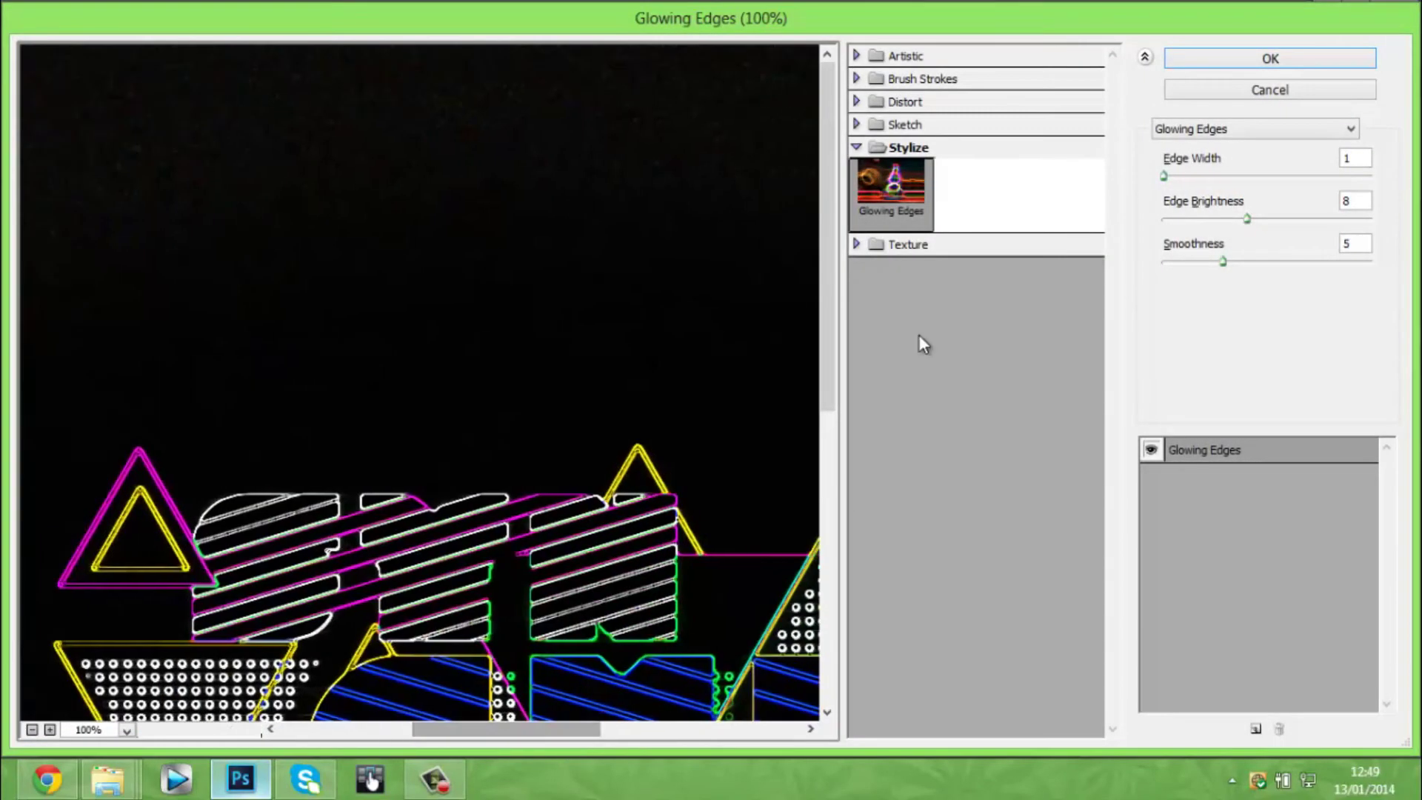
pyautogui.click(856, 147)
pyautogui.click(857, 101)
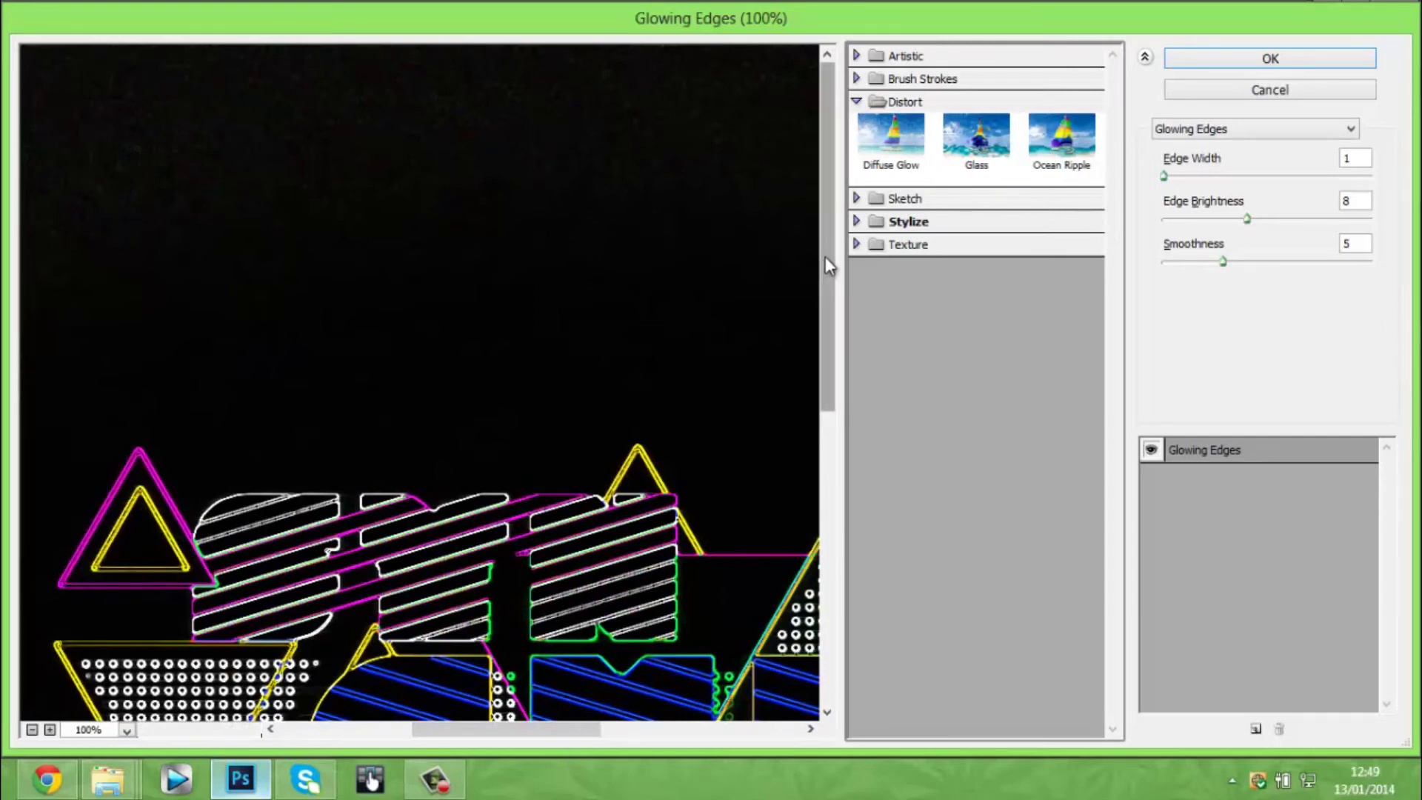
pyautogui.moveTo(825, 256); pyautogui.dragTo(825, 338)
pyautogui.moveTo(472, 729); pyautogui.dragTo(495, 727)
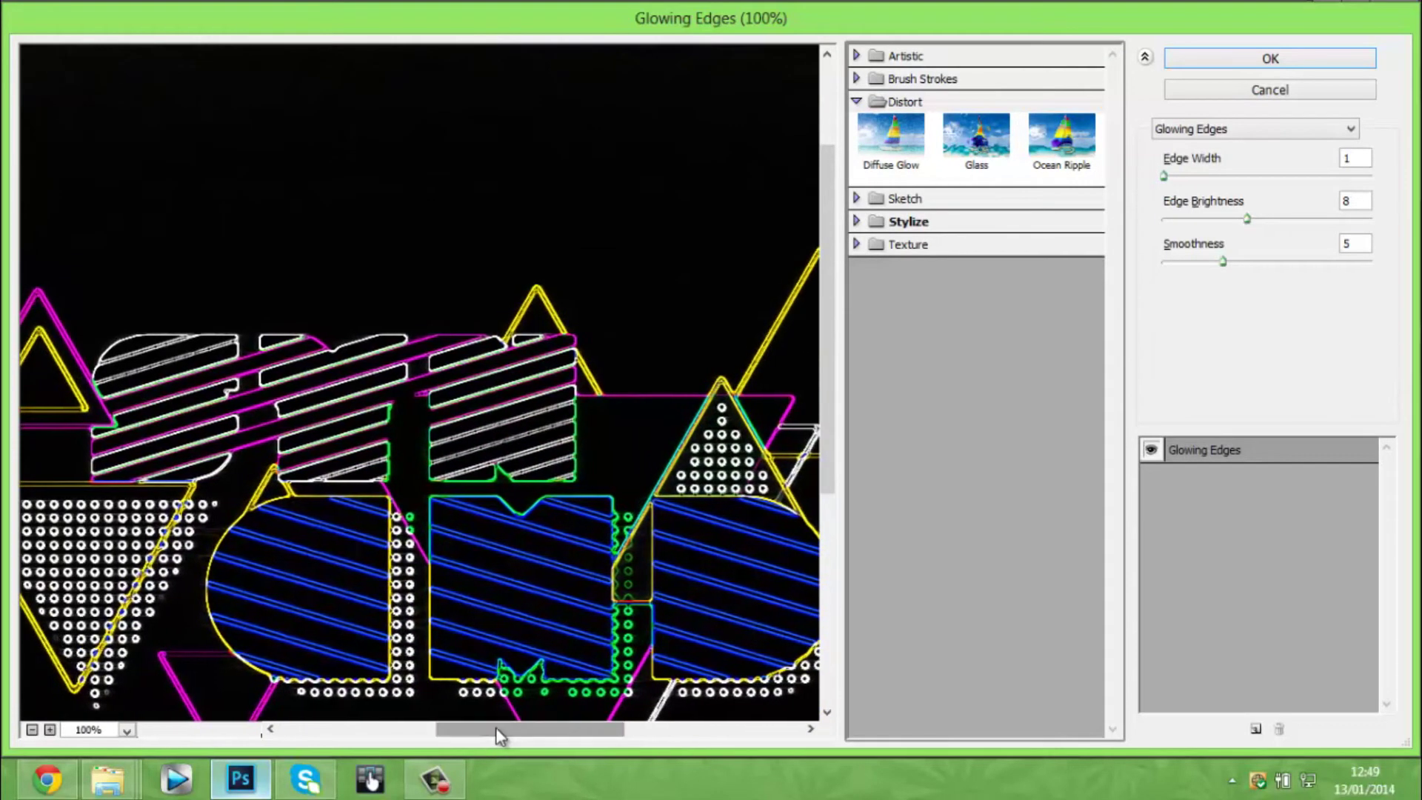
# Step: Try the Glass filter on the duplicated layer with a distortion of 2
pyautogui.click(971, 158)
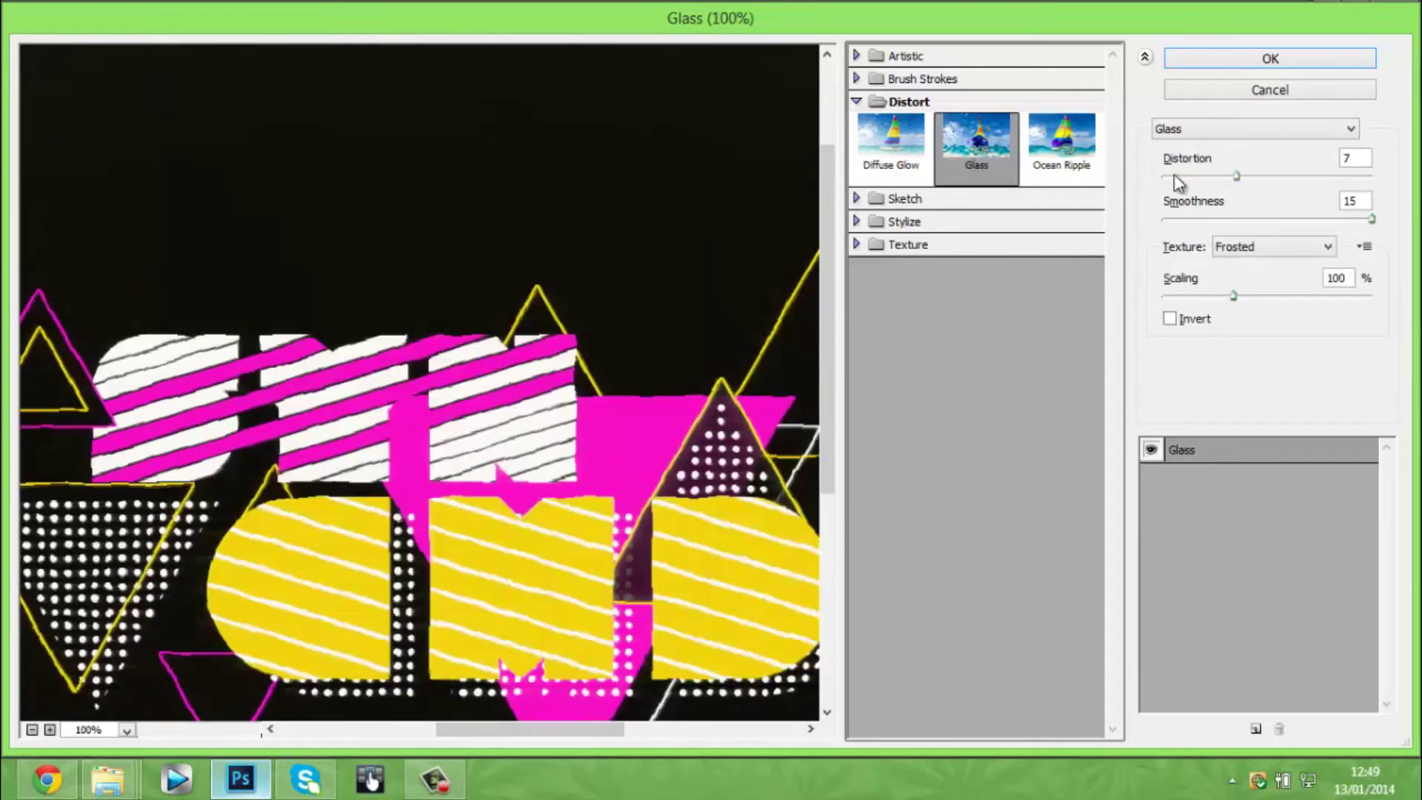
pyautogui.moveTo(1174, 175); pyautogui.dragTo(1144, 176)
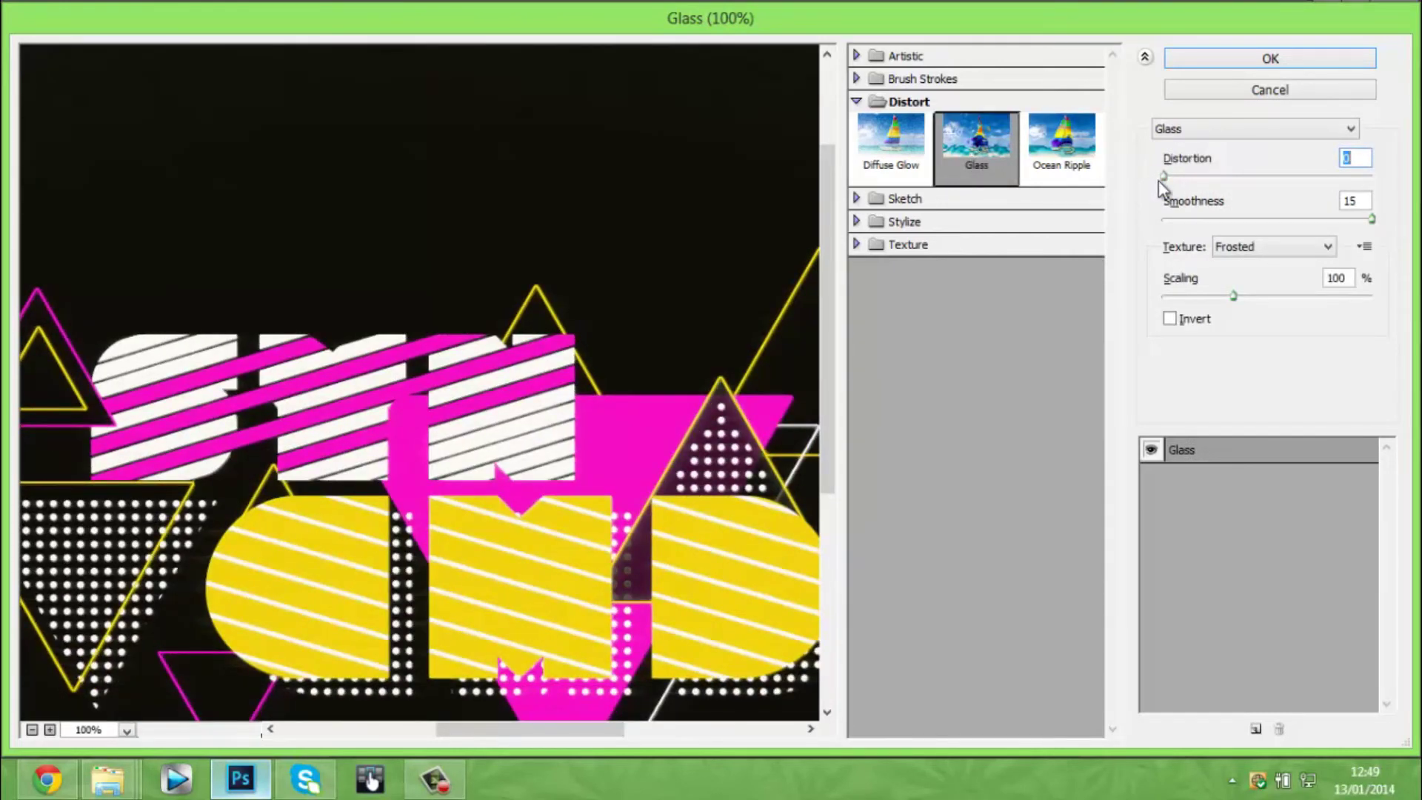
pyautogui.hotkey('ctrl', '+')
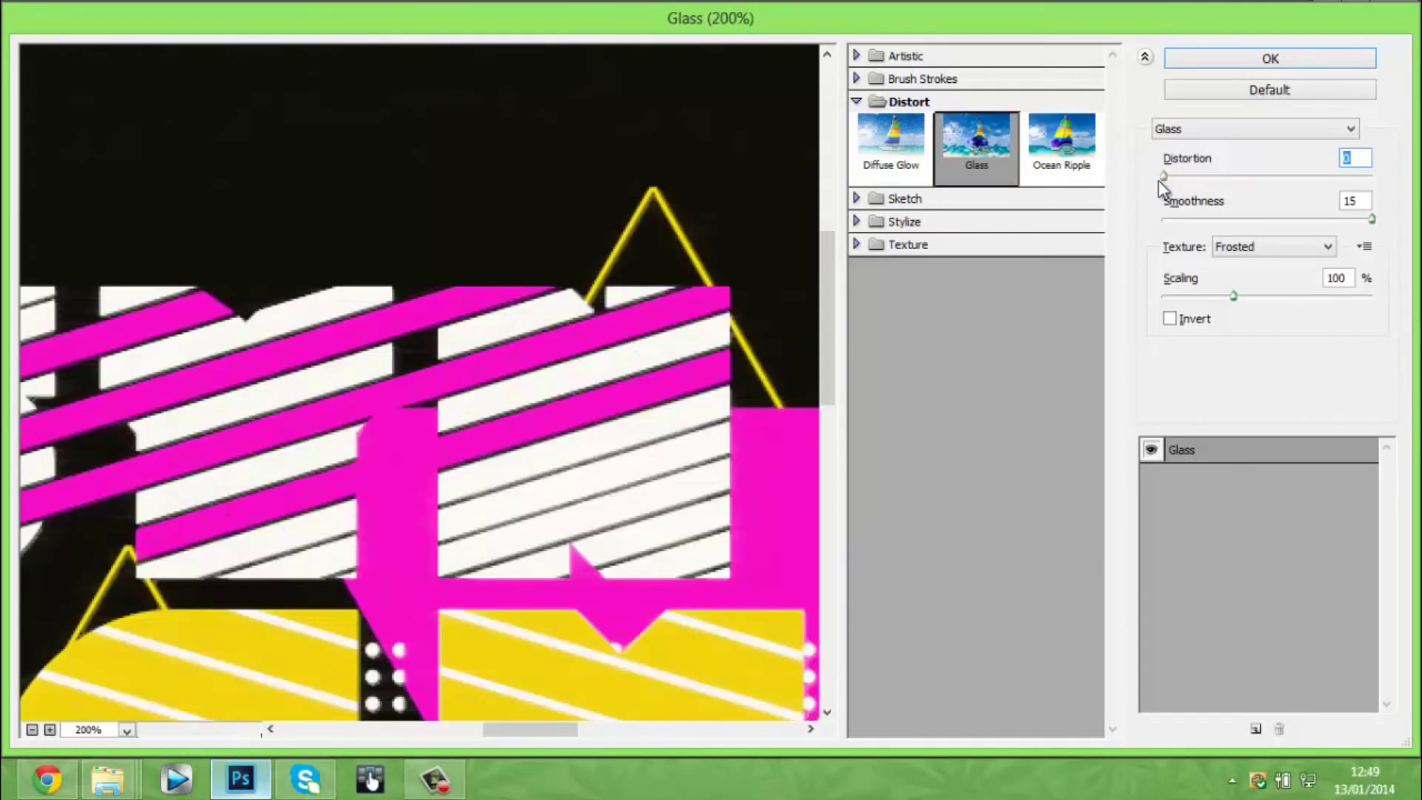
pyautogui.moveTo(1161, 177); pyautogui.dragTo(1185, 184)
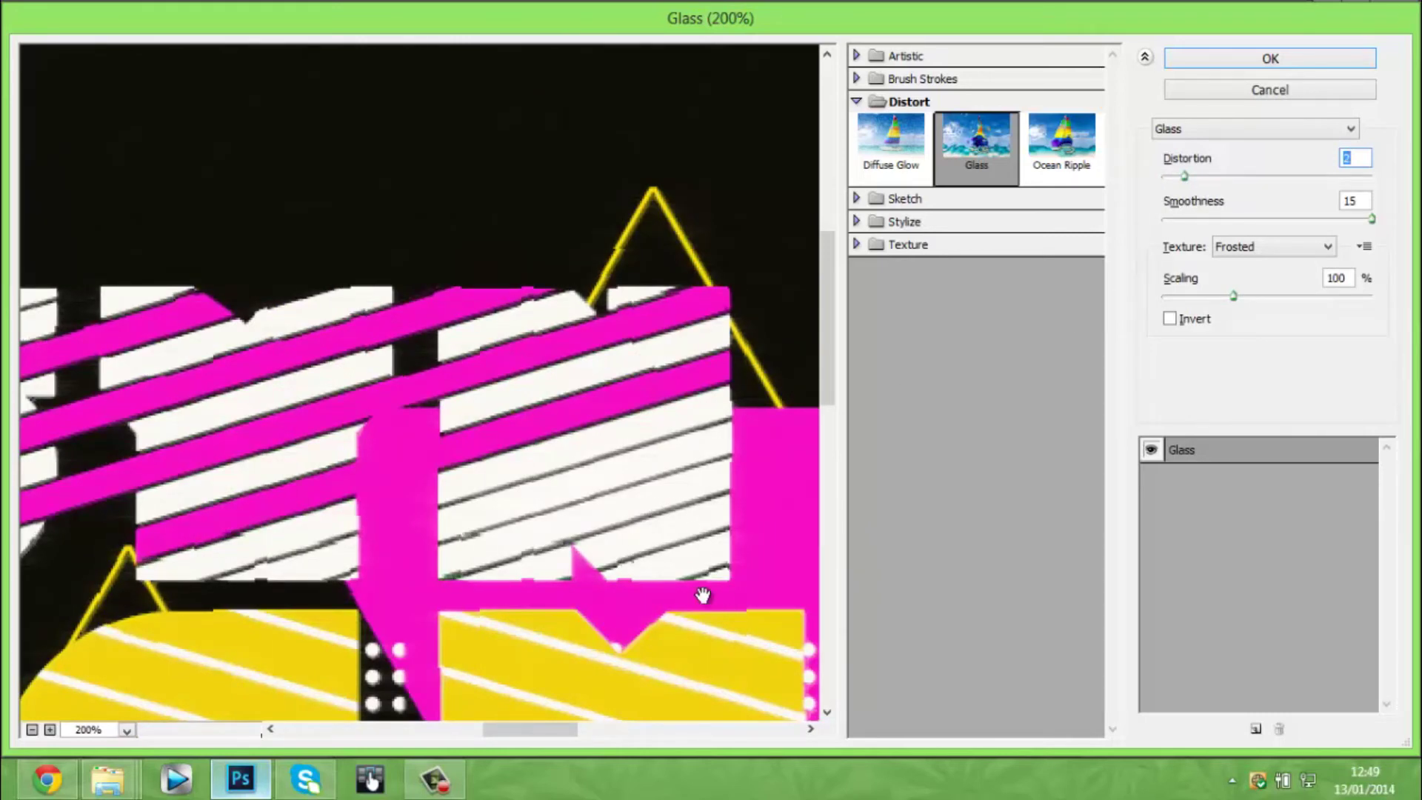
pyautogui.hotkey('ctrl', '-')
pyautogui.hotkey('ctrl', '-')
pyautogui.hotkey('ctrl', '+')
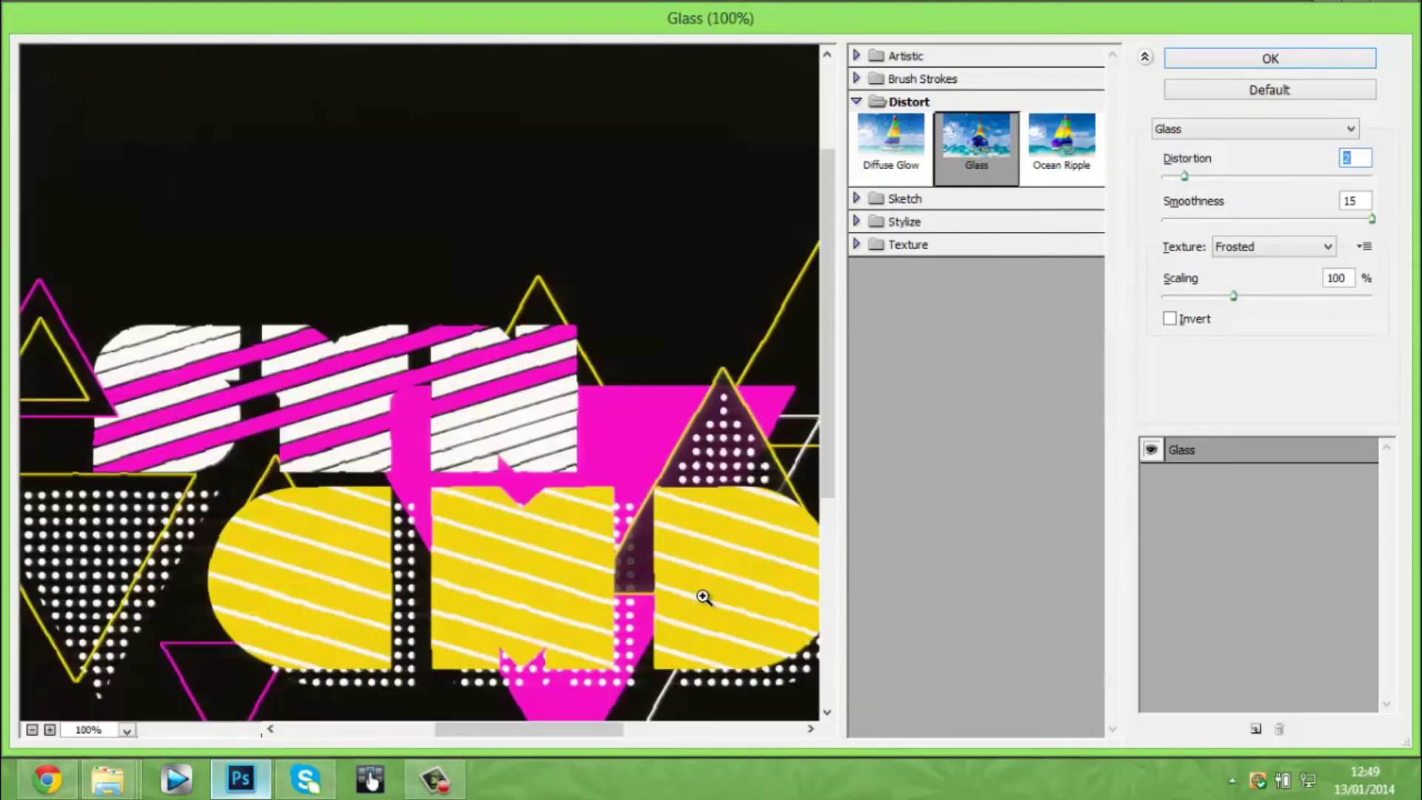
pyautogui.click(1253, 88)
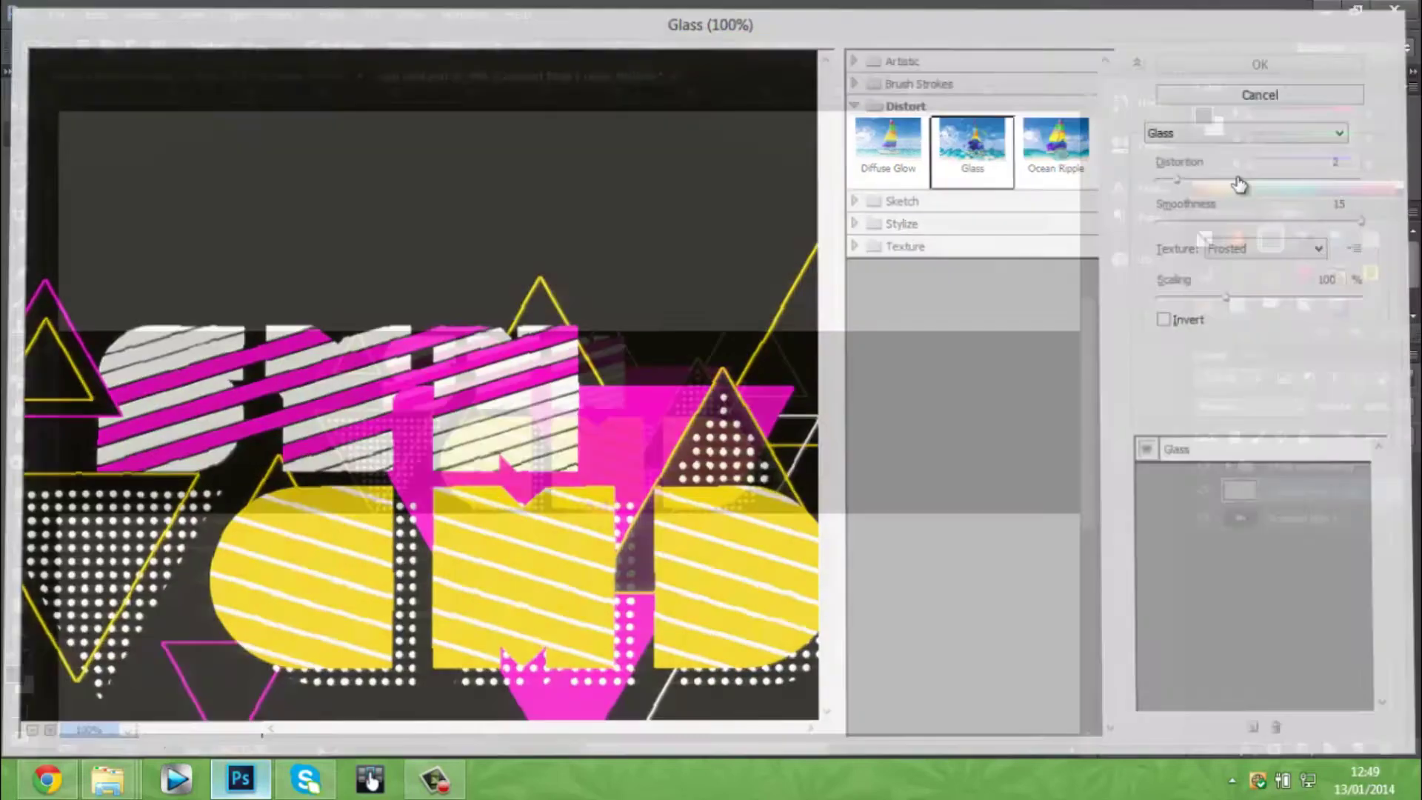
# Step: Merge Gradient Map 1 copy with the Gradient Map 1 layer below it
pyautogui.hotkey('ctrl', '+')
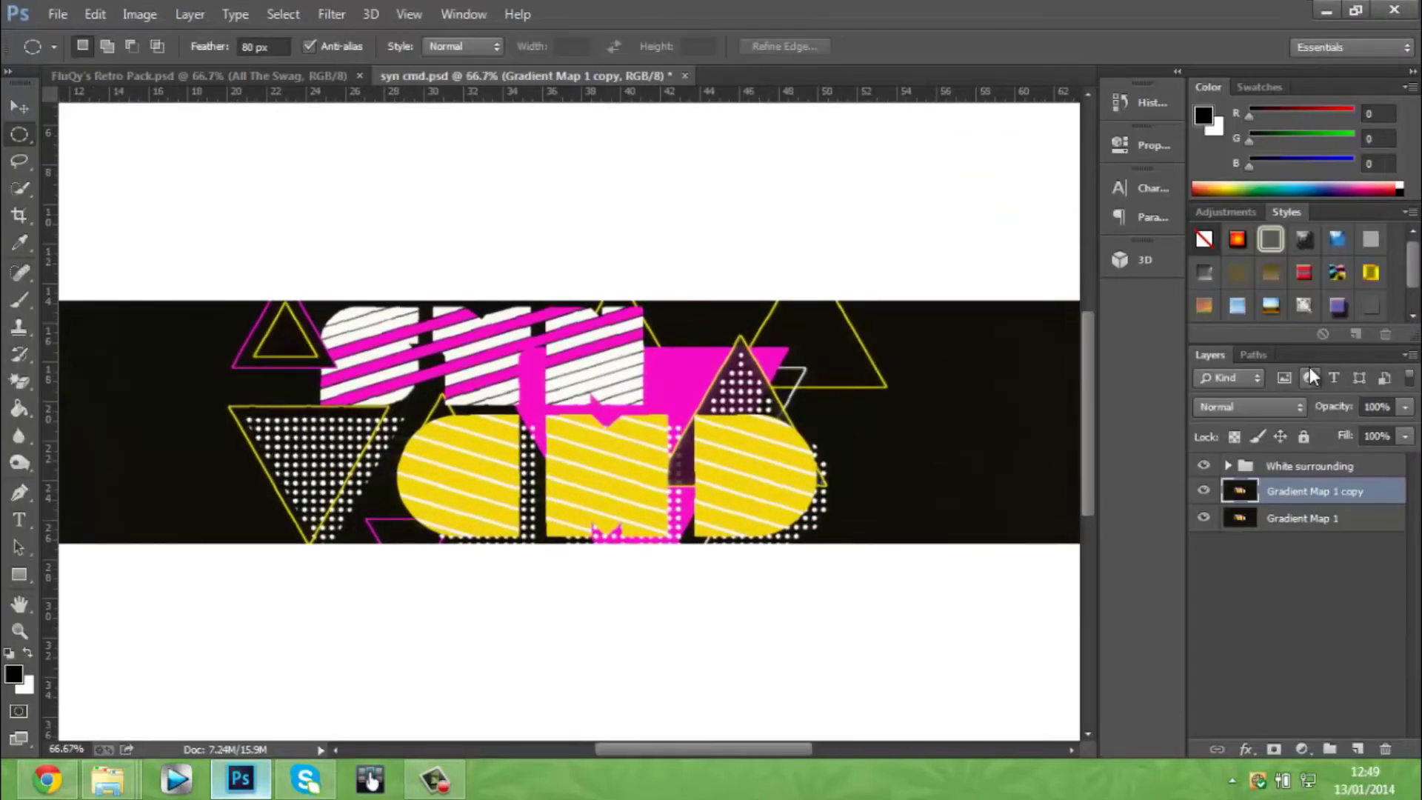
pyautogui.keyDown('shift'); pyautogui.click(1309, 518); pyautogui.keyUp('shift')
pyautogui.rightClick(1380, 518)
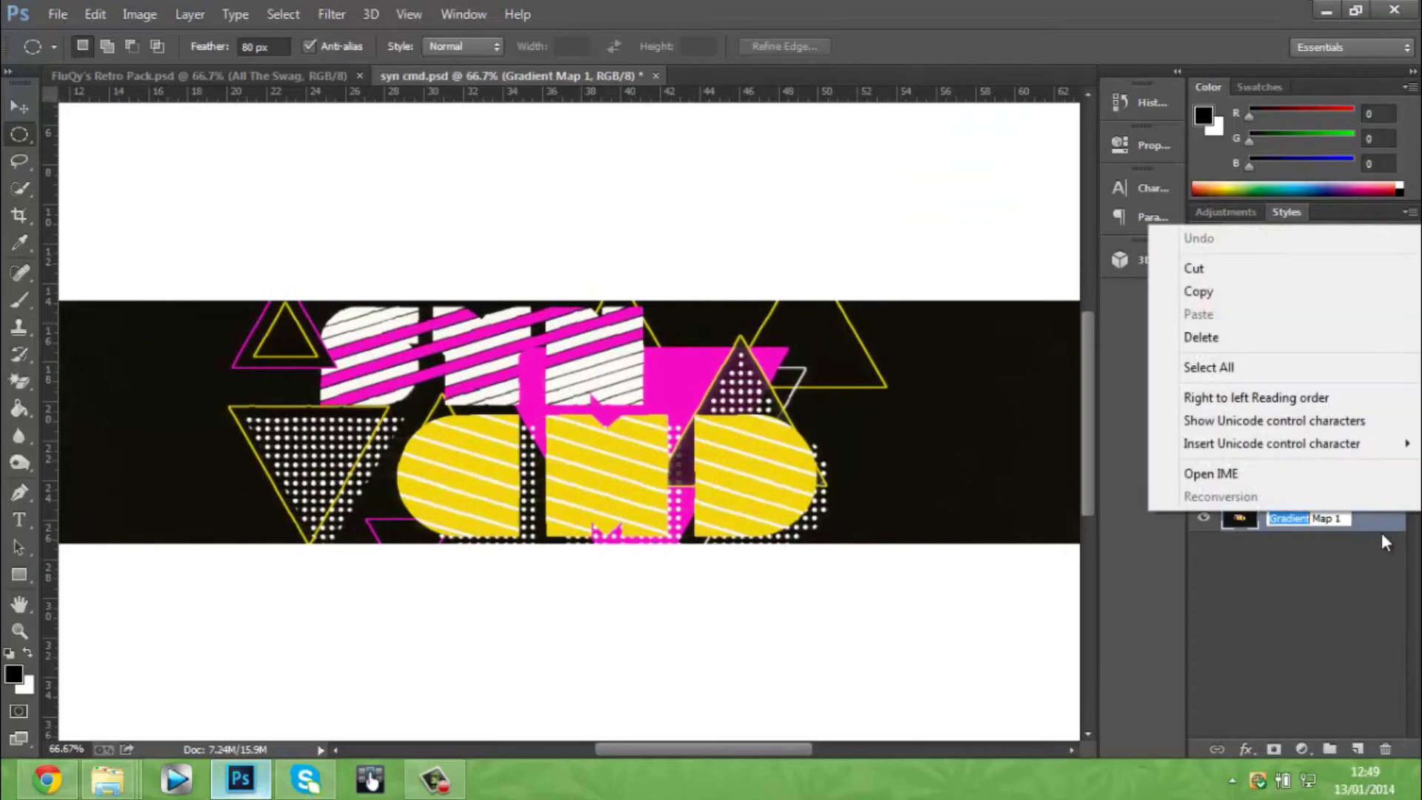
pyautogui.press('Escape')
pyautogui.rightClick(1364, 500)
pyautogui.click(1057, 597)
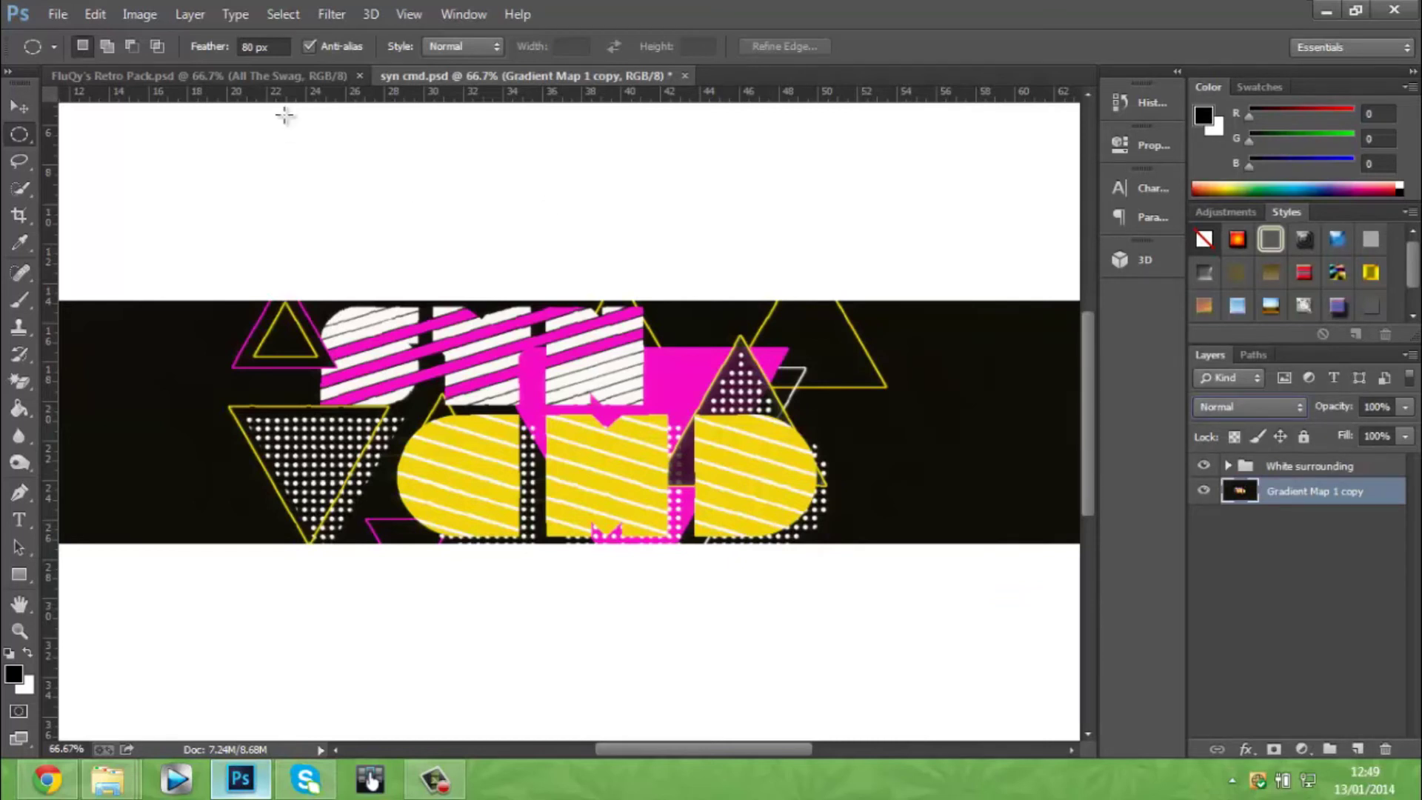
# Step: Switch from the elliptical selection tool to the Rectangular Marquee tool with a 0 px feather
pyautogui.rightClick(20, 144)
pyautogui.click(59, 130)
pyautogui.rightClick(21, 132)
pyautogui.click(52, 133)
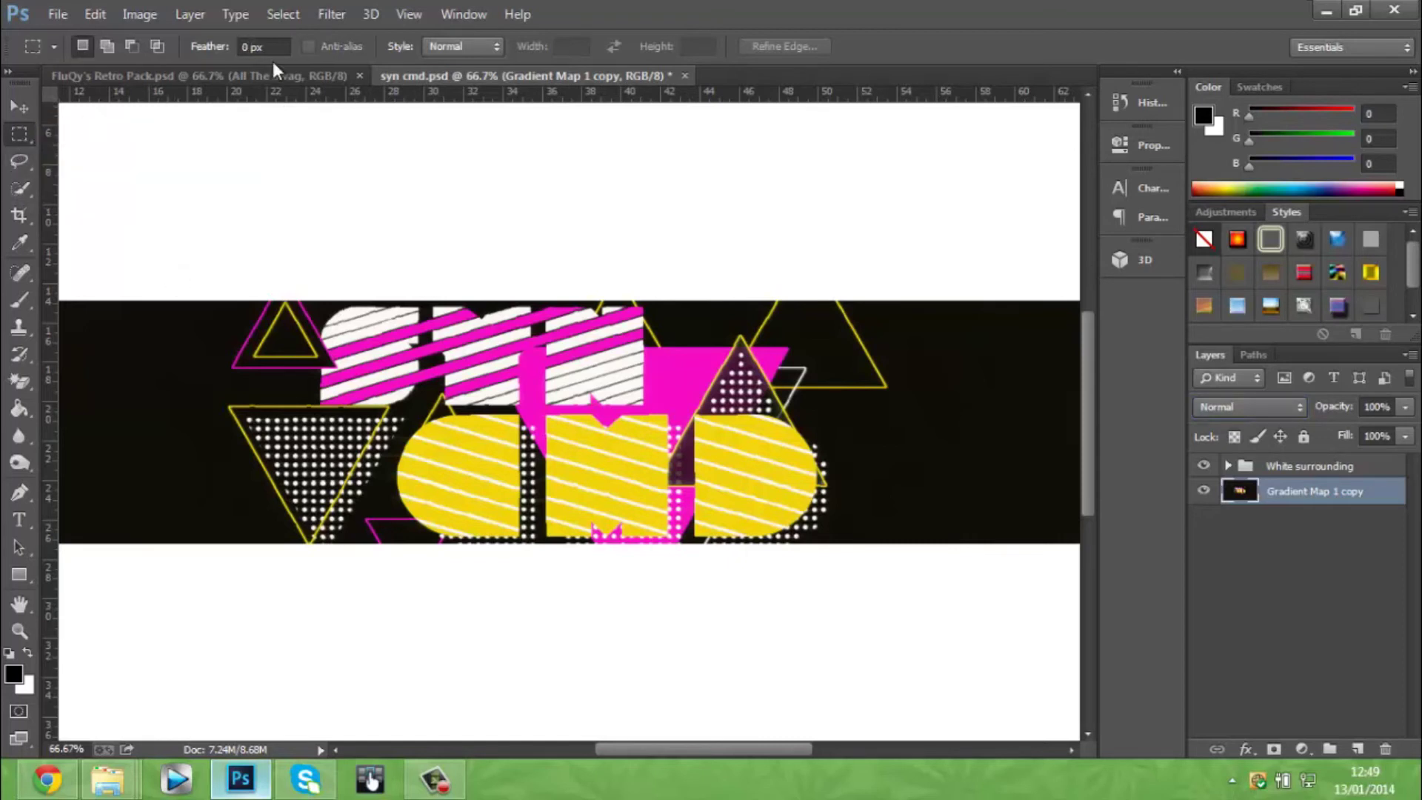
pyautogui.rightClick(15, 137)
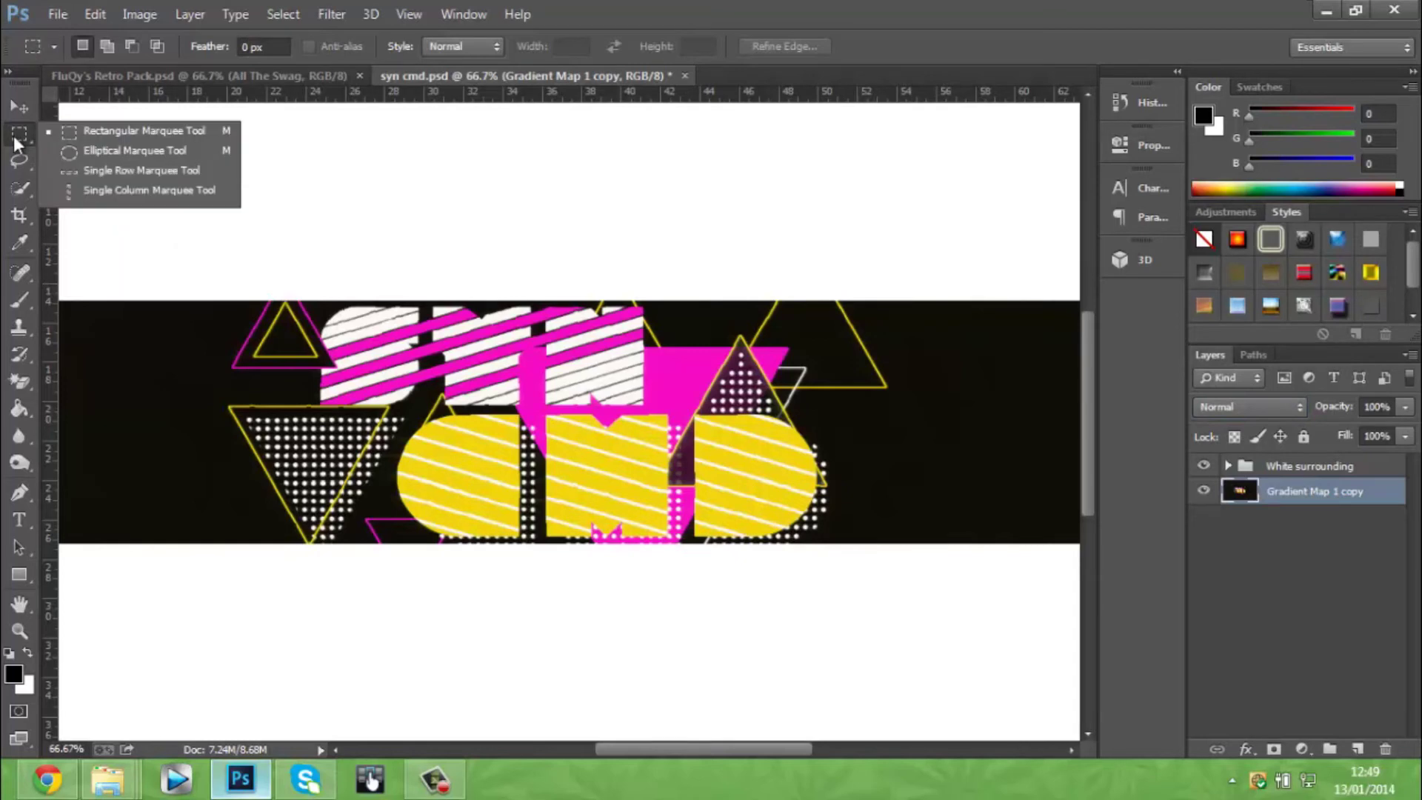
pyautogui.click(284, 46)
# Step: Try adding several thin horizontal rectangular selections across the lettering and triangles
pyautogui.moveTo(224, 320); pyautogui.dragTo(467, 337)
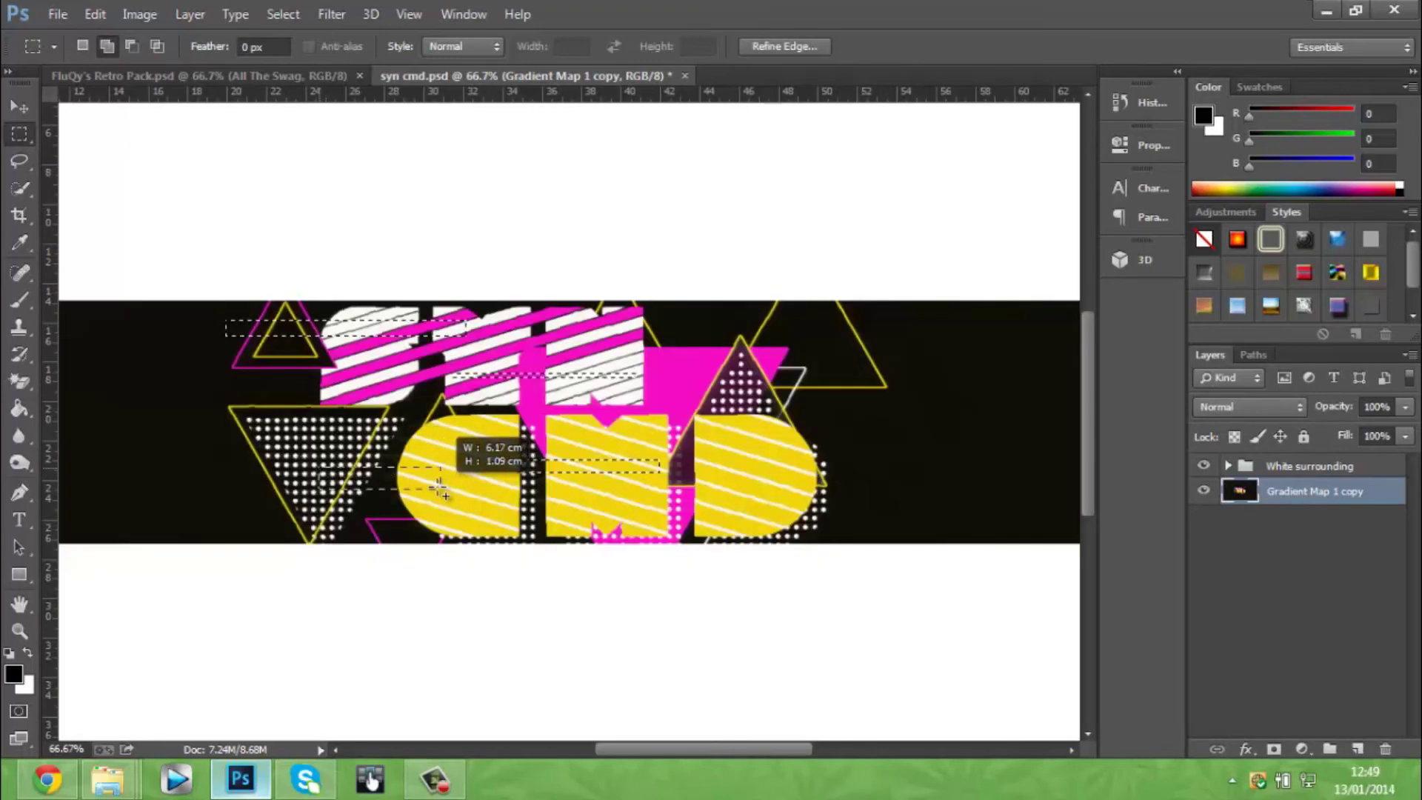
pyautogui.moveTo(402, 427); pyautogui.dragTo(885, 513)
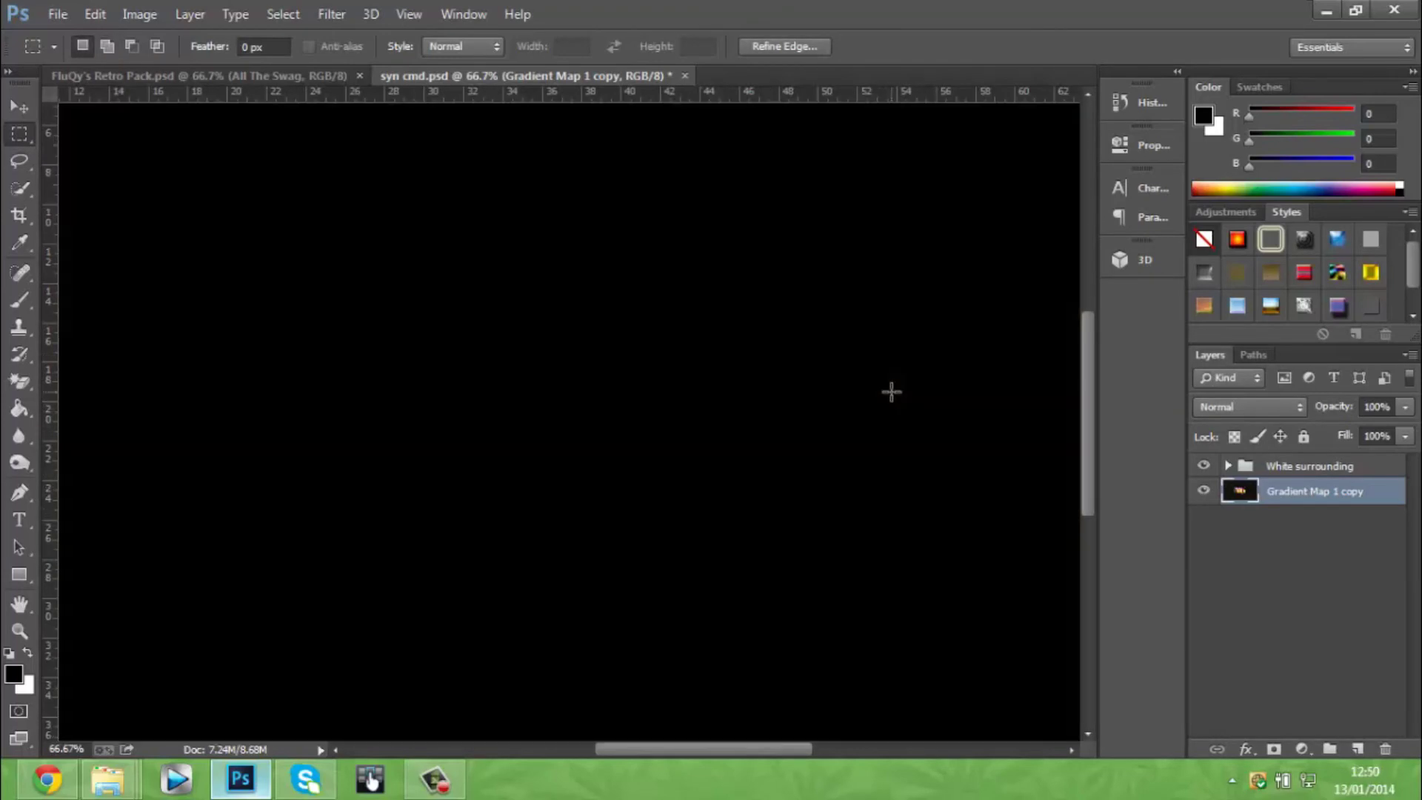
pyautogui.rightClick(892, 391)
pyautogui.click(943, 335)
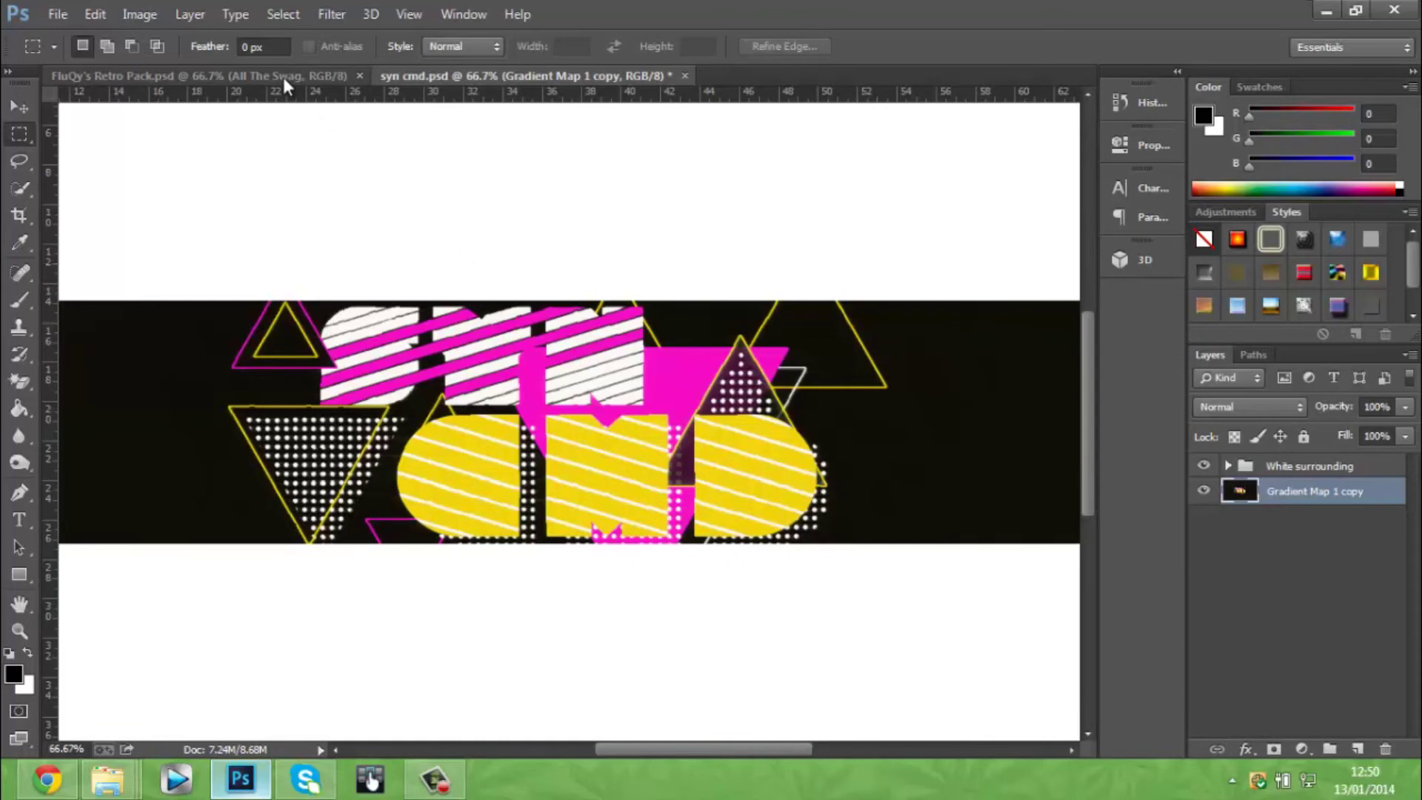
# Step: Float the FluQy's Retro Pack.psd window and copy Layer 56 from its Glitch Select group into the banner, then minimise the pack
pyautogui.moveTo(270, 74); pyautogui.dragTo(318, 326)
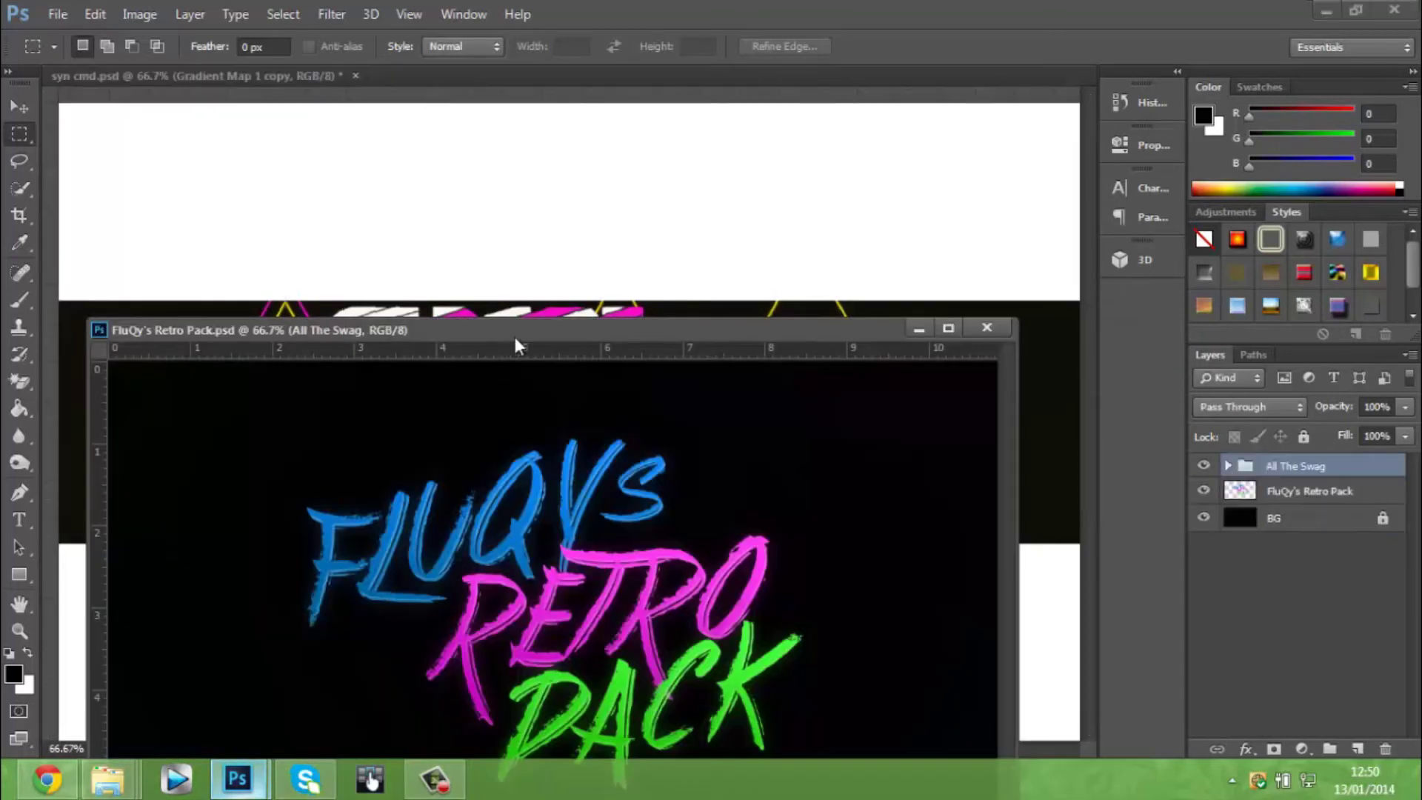
pyautogui.moveTo(514, 336); pyautogui.dragTo(535, 543)
pyautogui.click(1227, 467)
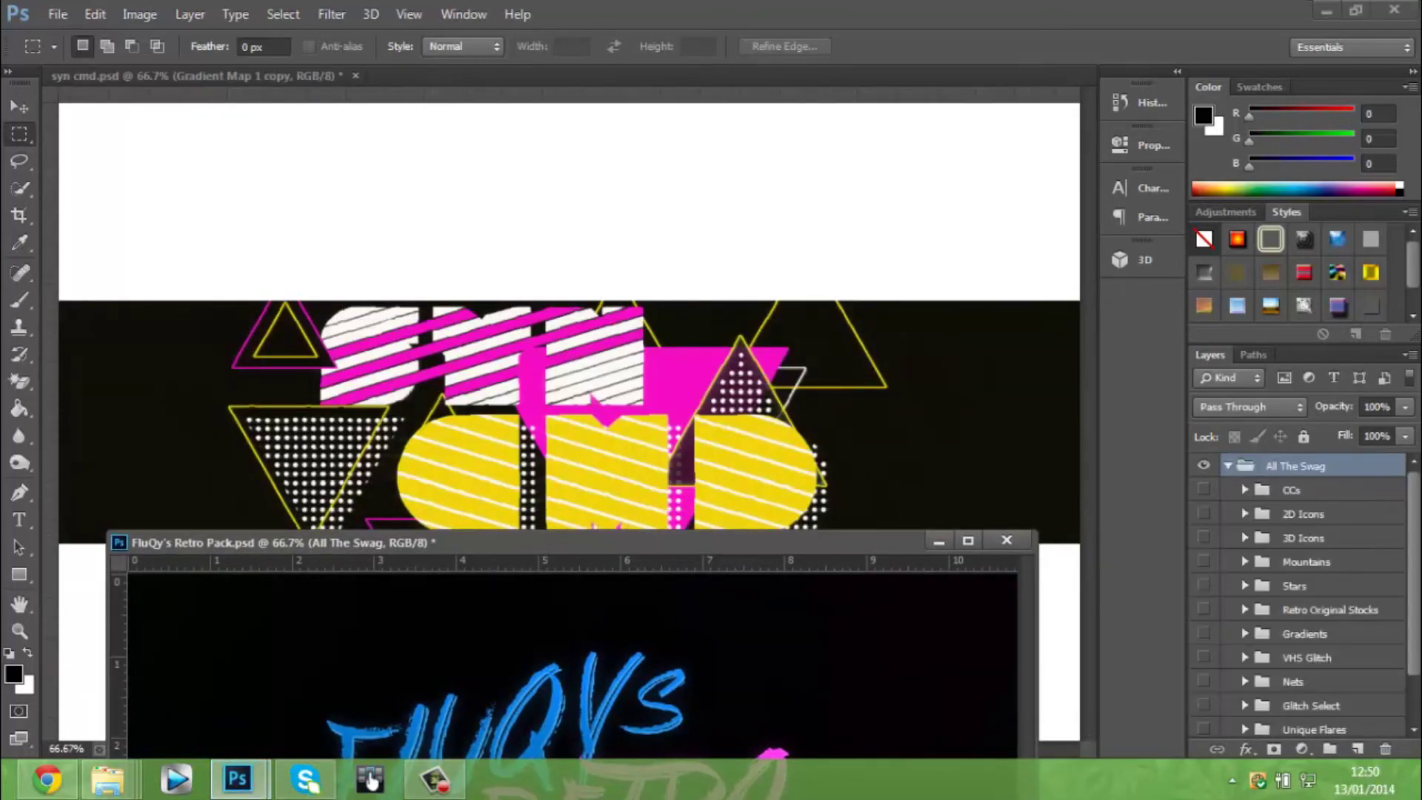
pyautogui.scroll(-4, 1416, 693)
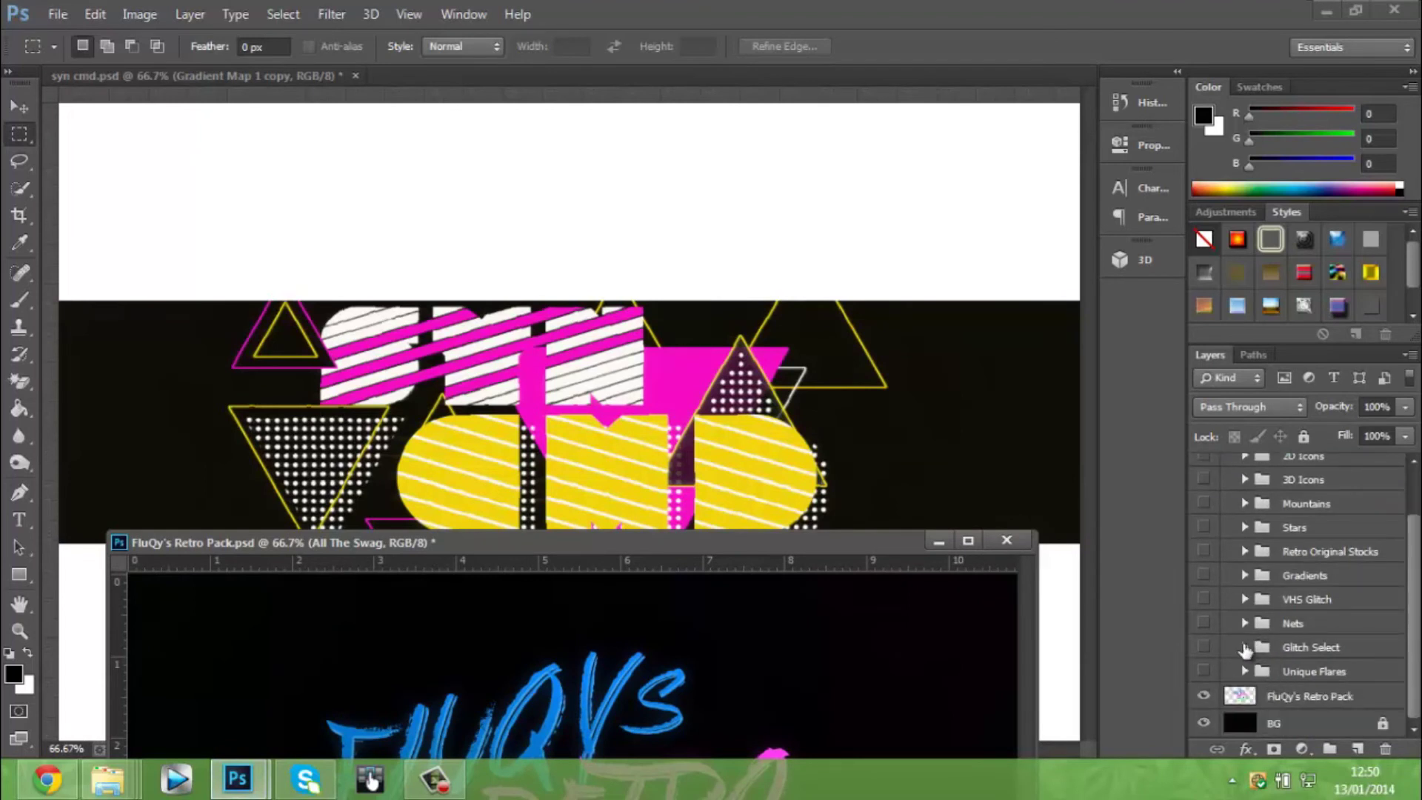
pyautogui.click(1245, 650)
pyautogui.moveTo(1303, 671); pyautogui.dragTo(895, 481)
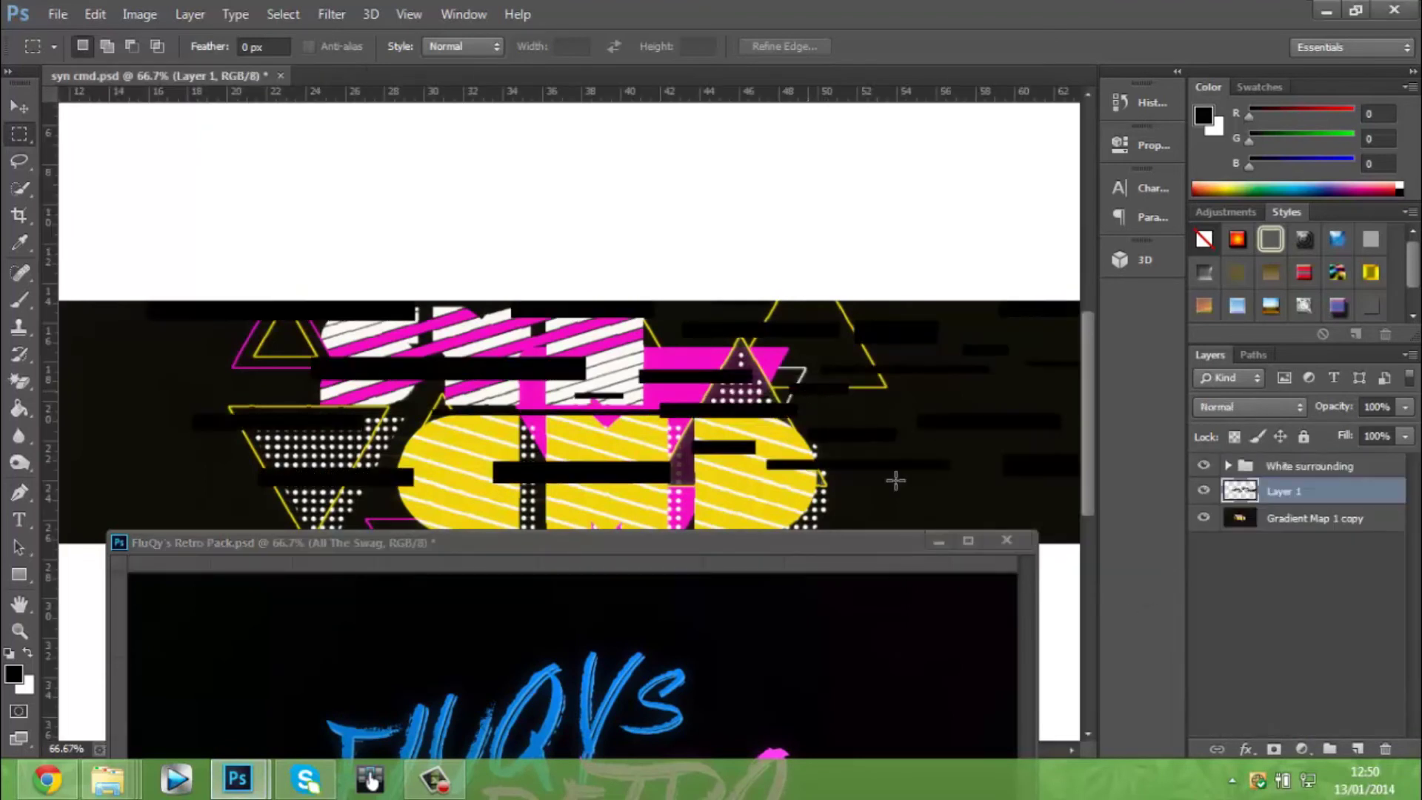
pyautogui.click(937, 542)
# Step: Reposition the glitch bars layer and scale it to about 111% so it spans the full width of the dark banner strip
pyautogui.hotkey('ctrl', '-')
pyautogui.hotkey('ctrl', '-')
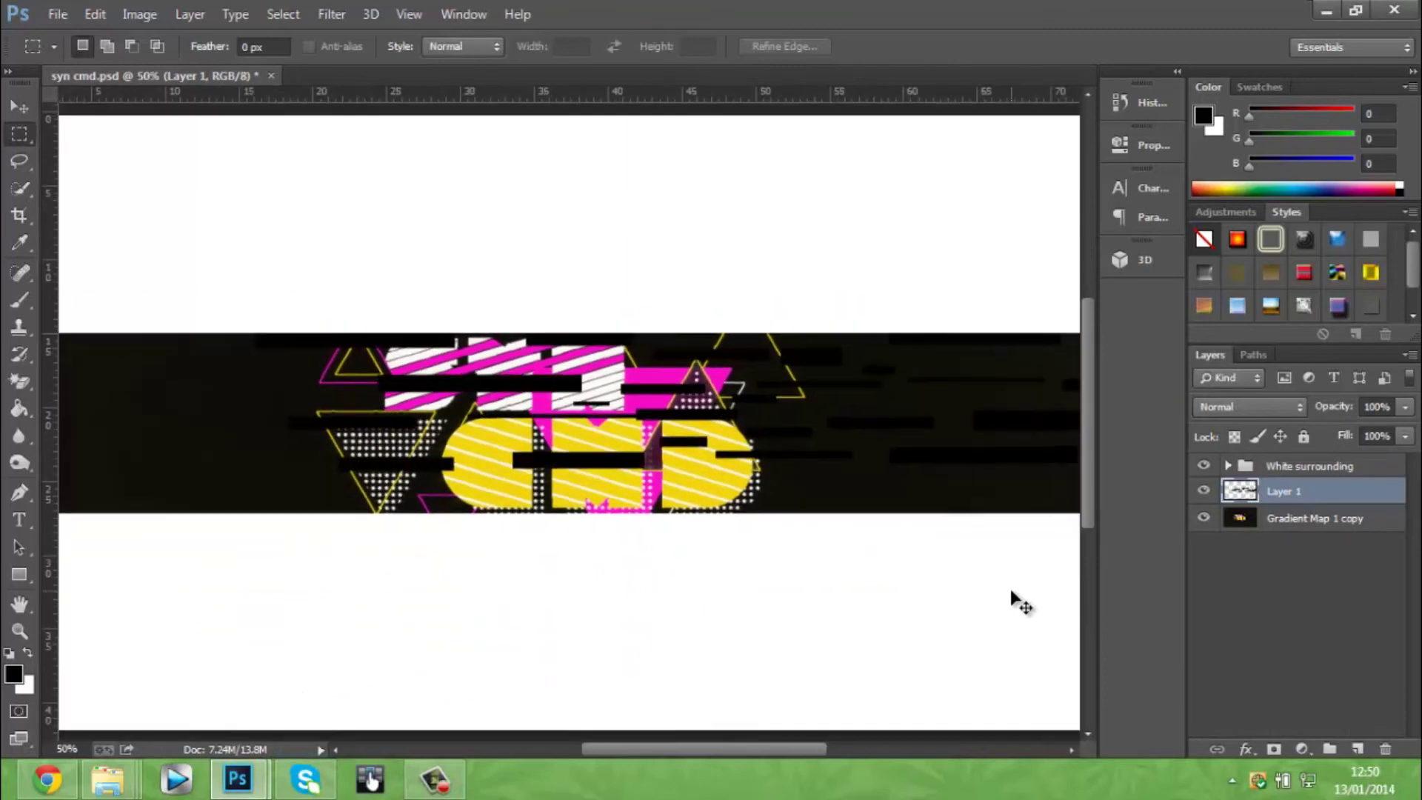
pyautogui.moveTo(881, 488); pyautogui.dragTo(736, 444)
pyautogui.hotkey('ctrl', 't')
pyautogui.moveTo(871, 368); pyautogui.dragTo(932, 357)
pyautogui.moveTo(210, 482); pyautogui.dragTo(200, 483)
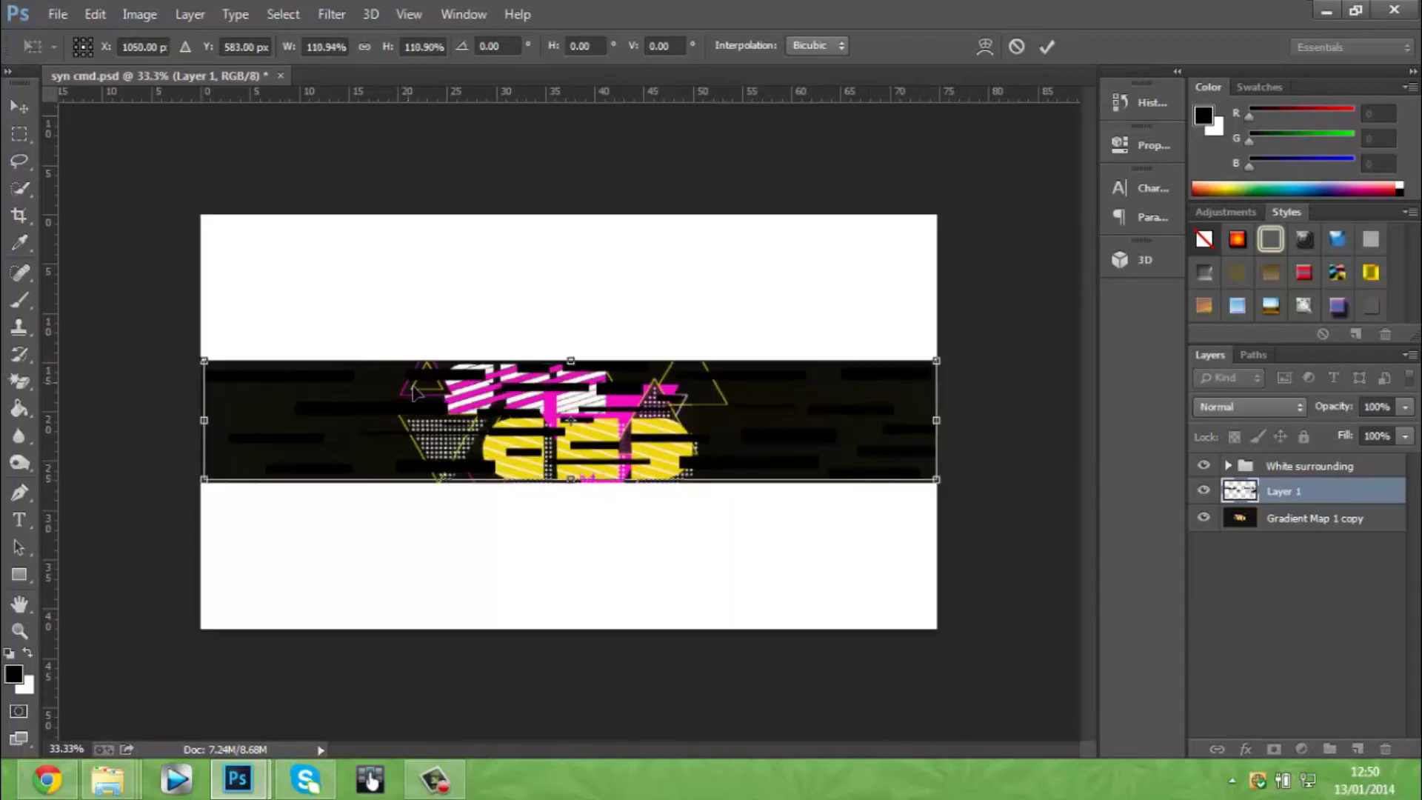
pyautogui.moveTo(406, 387); pyautogui.dragTo(408, 395)
pyautogui.press('Return')
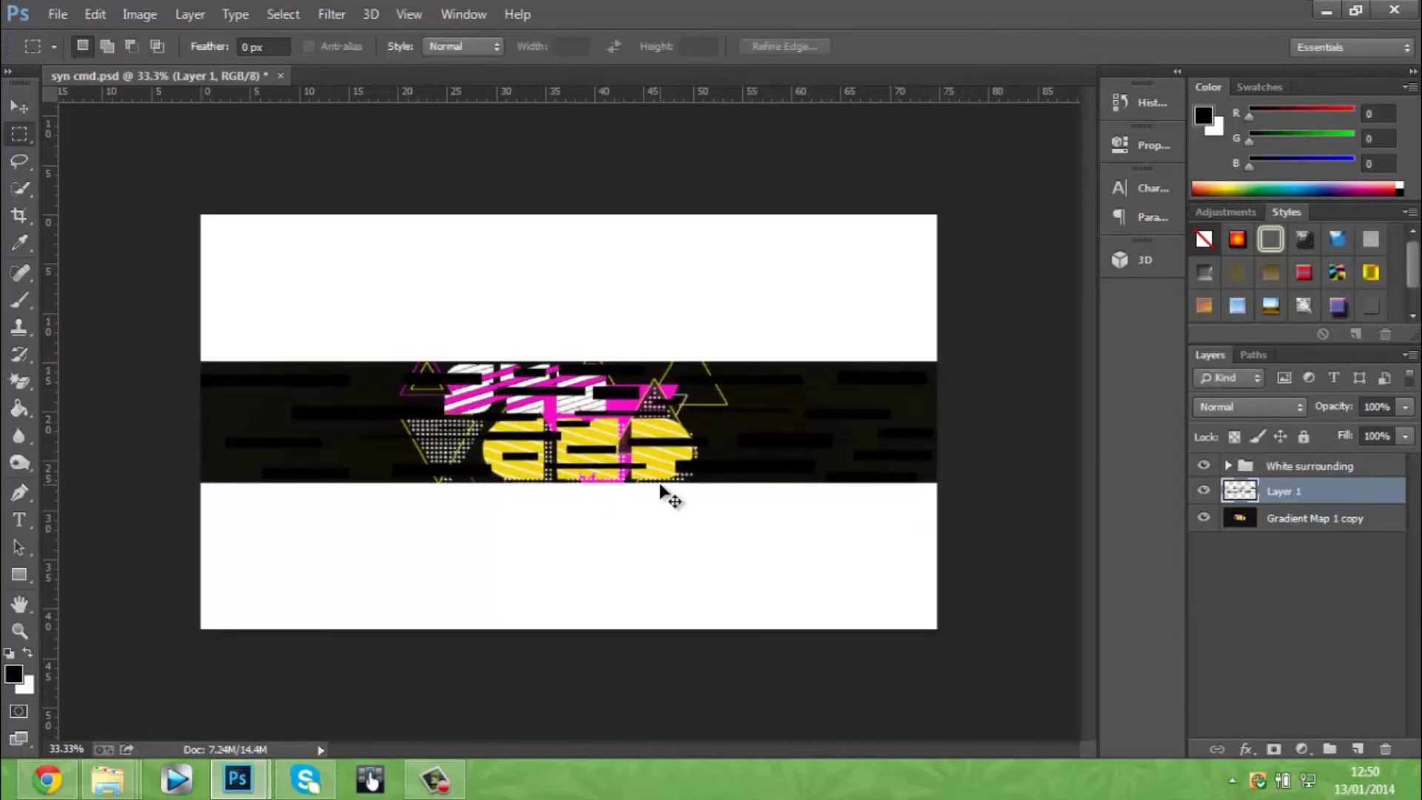
# Step: Load the shapes of the black glitch bars on Layer 1 as a selection
pyautogui.hotkey('ctrl', '+')
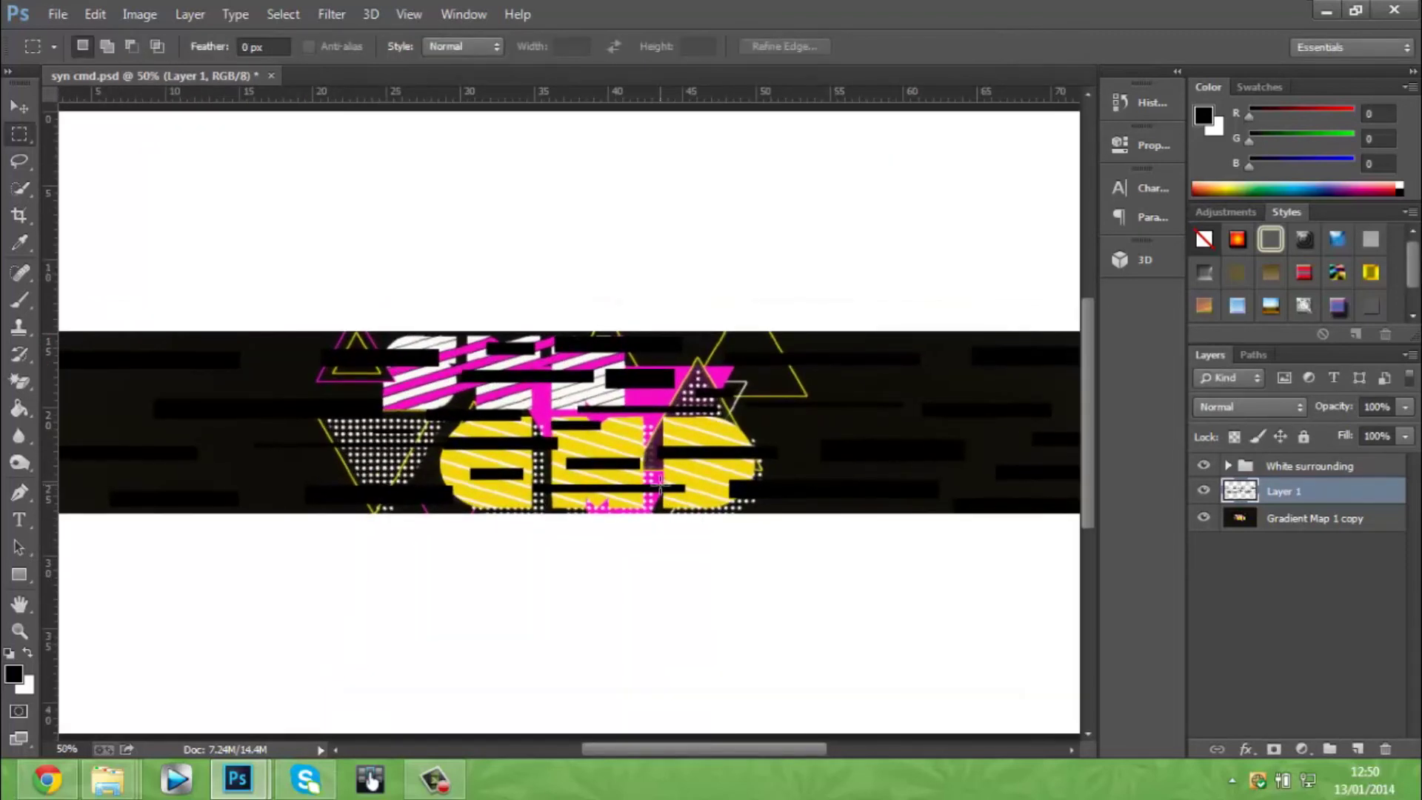
pyautogui.keyDown('ctrl'); pyautogui.click(1244, 495); pyautogui.keyUp('ctrl')
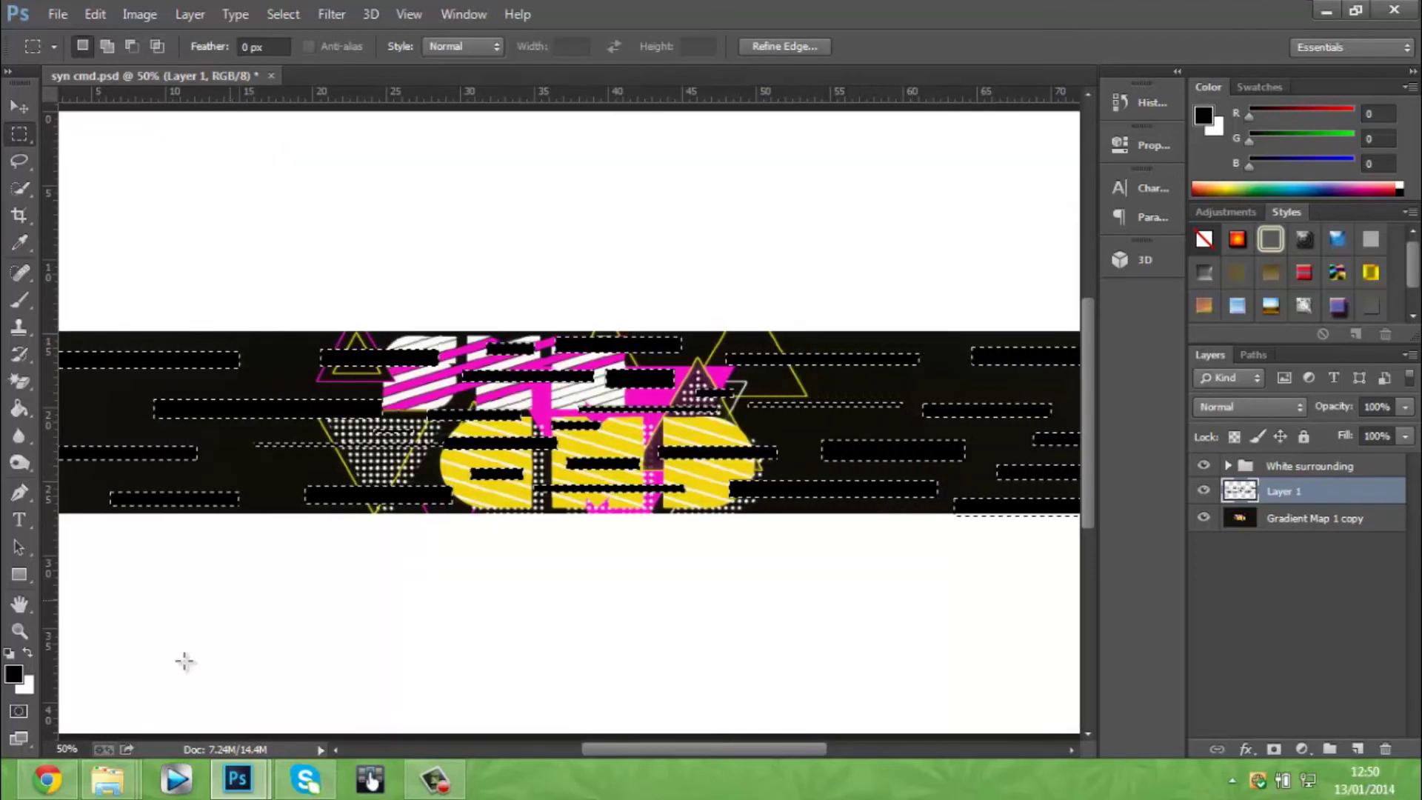
pyautogui.moveTo(236, 779)
pyautogui.click(299, 691)
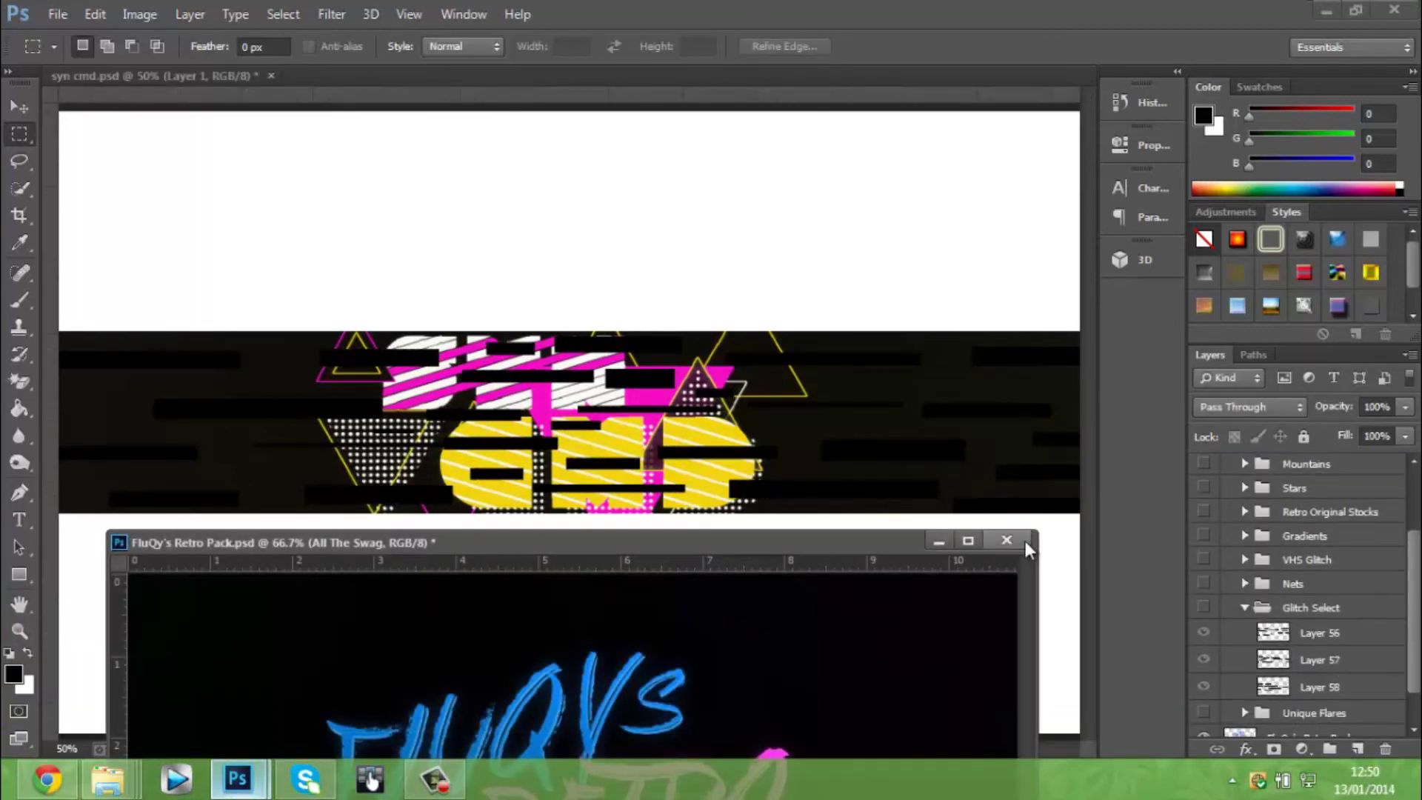
pyautogui.click(935, 543)
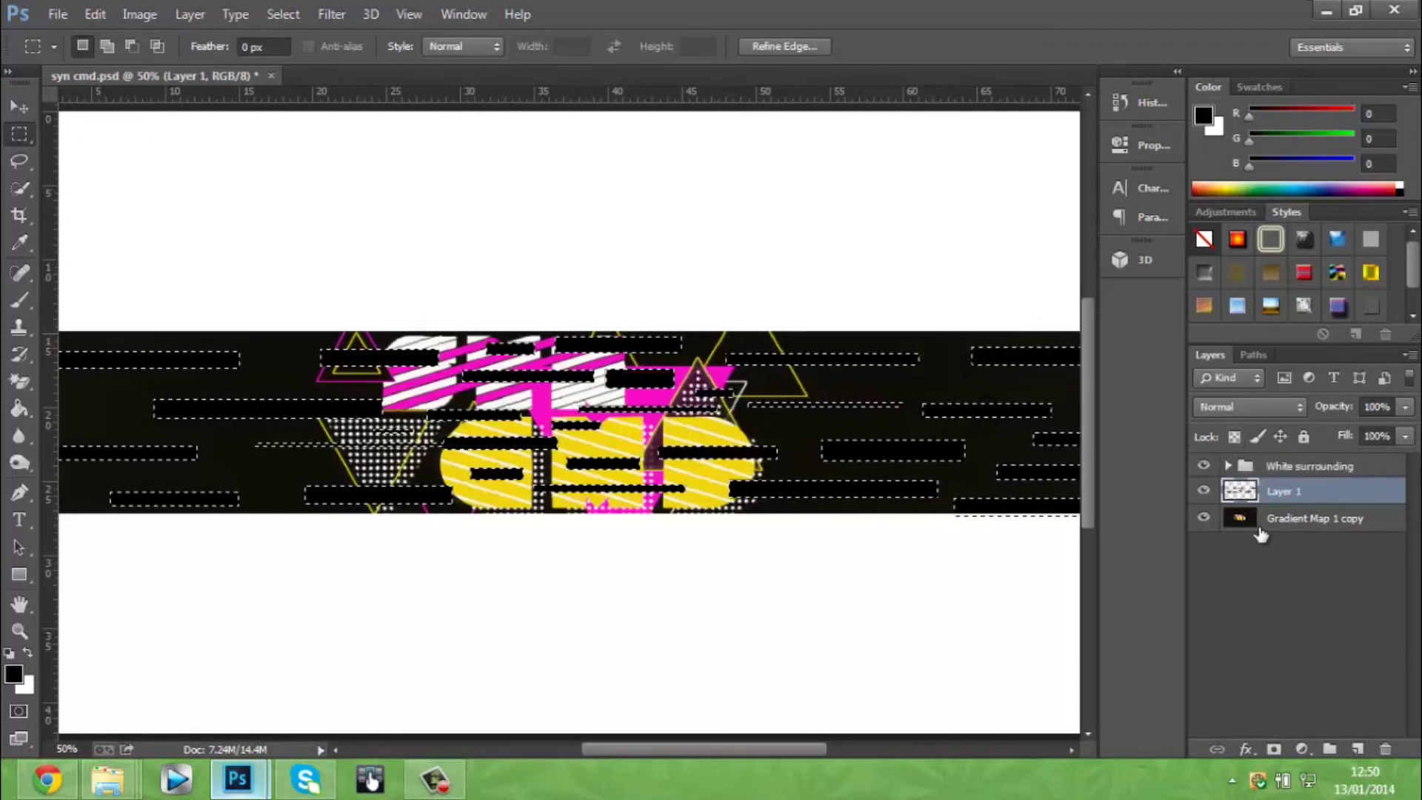
# Step: Copy the artwork inside the glitch bar selection from Gradient Map 1 copy onto a new layer
pyautogui.click(1277, 519)
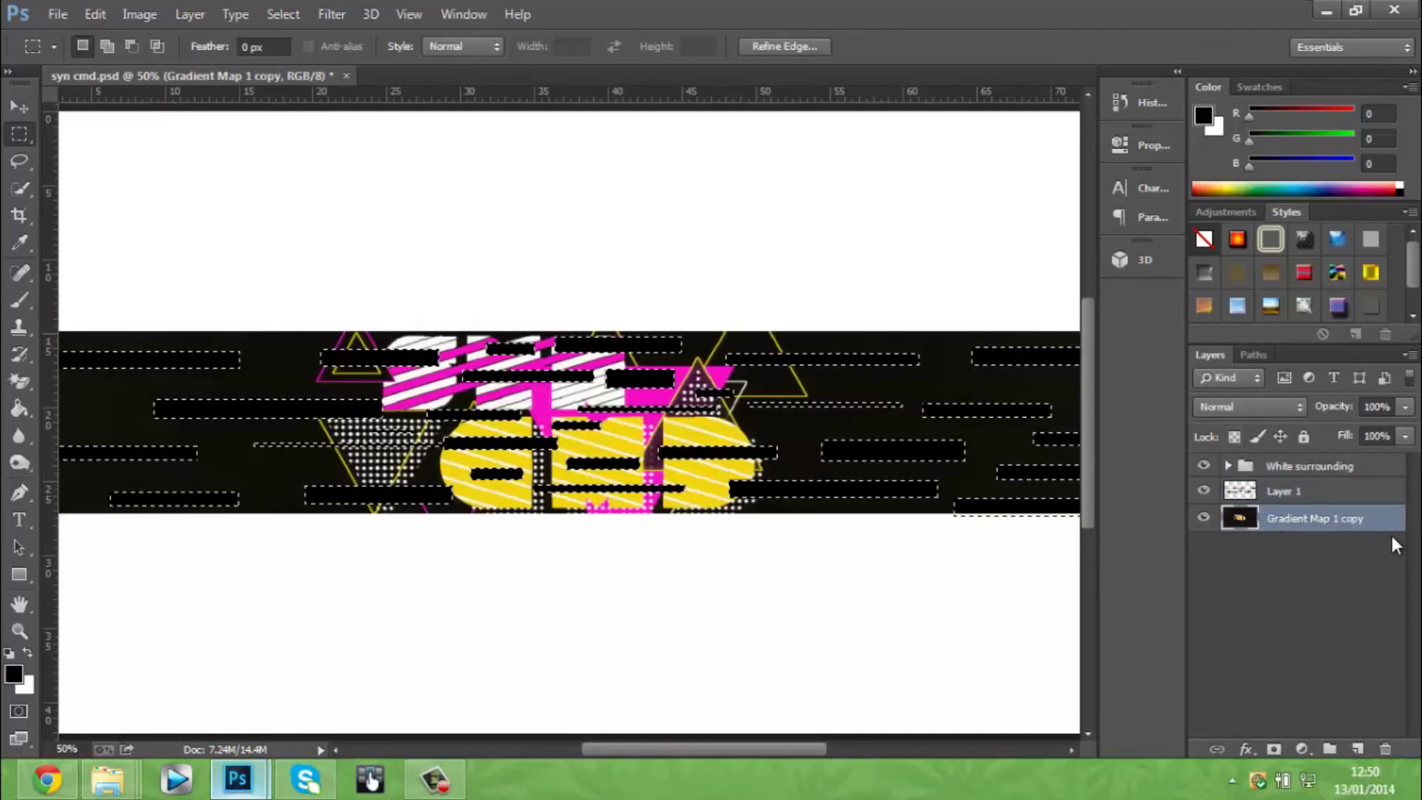
pyautogui.rightClick(871, 427)
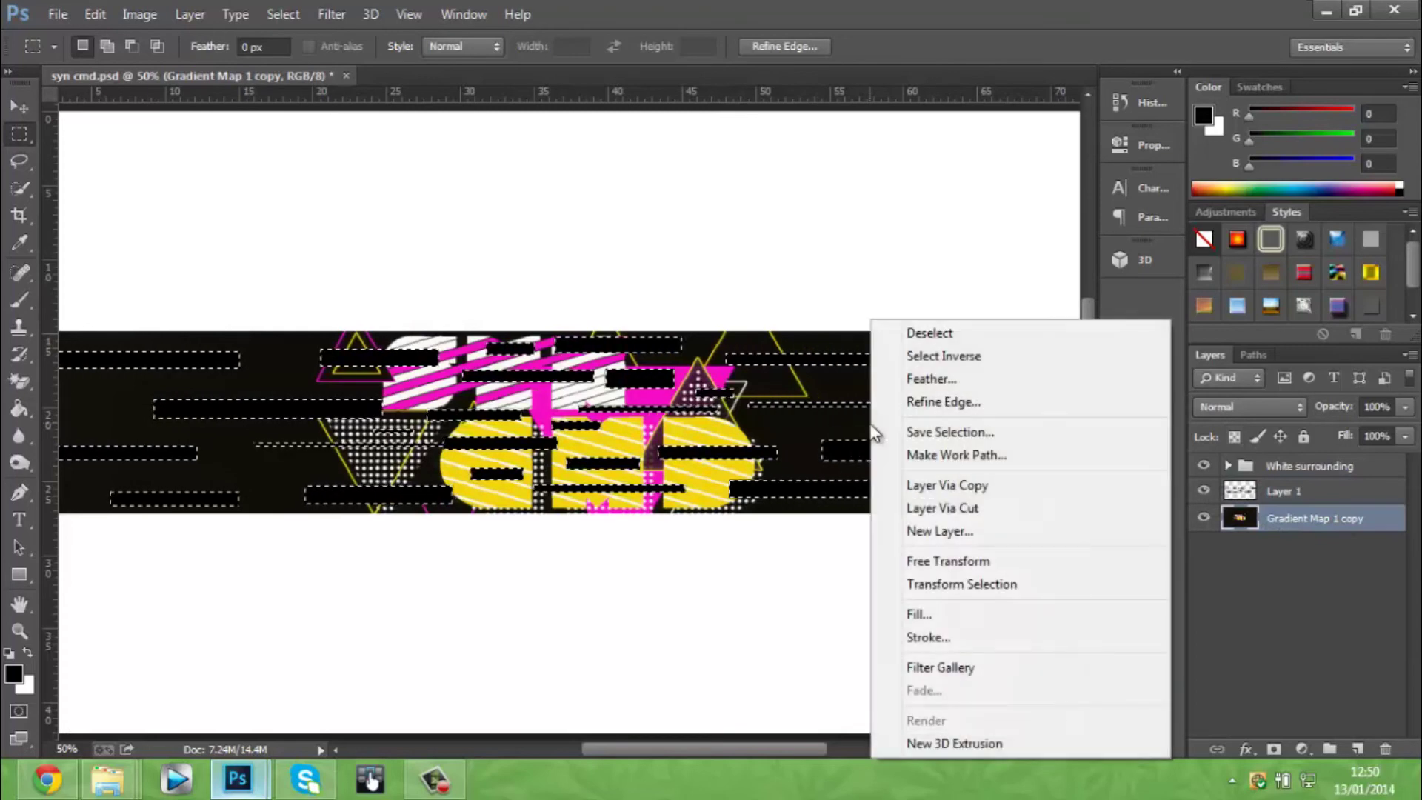
pyautogui.click(749, 562)
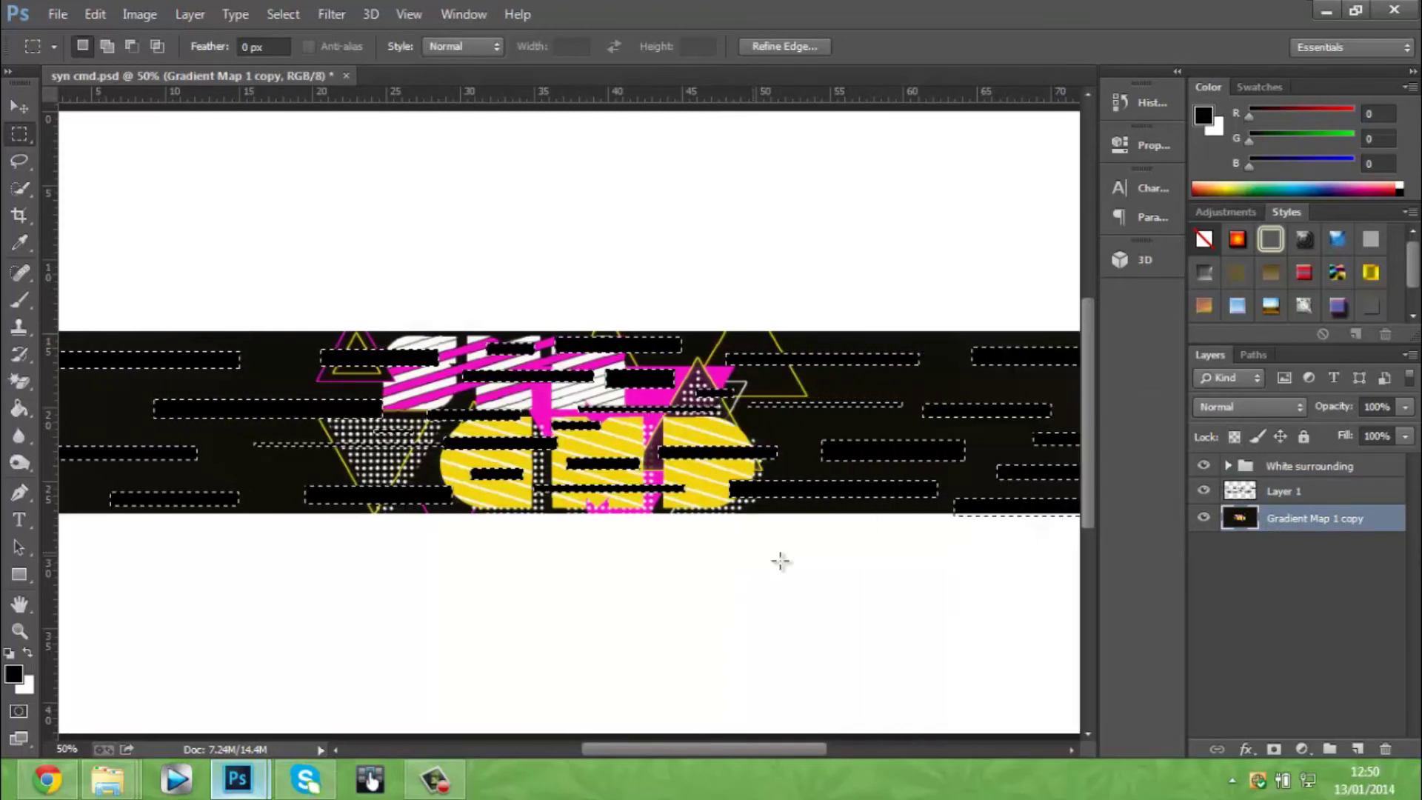
pyautogui.rightClick(787, 562)
pyautogui.click(590, 568)
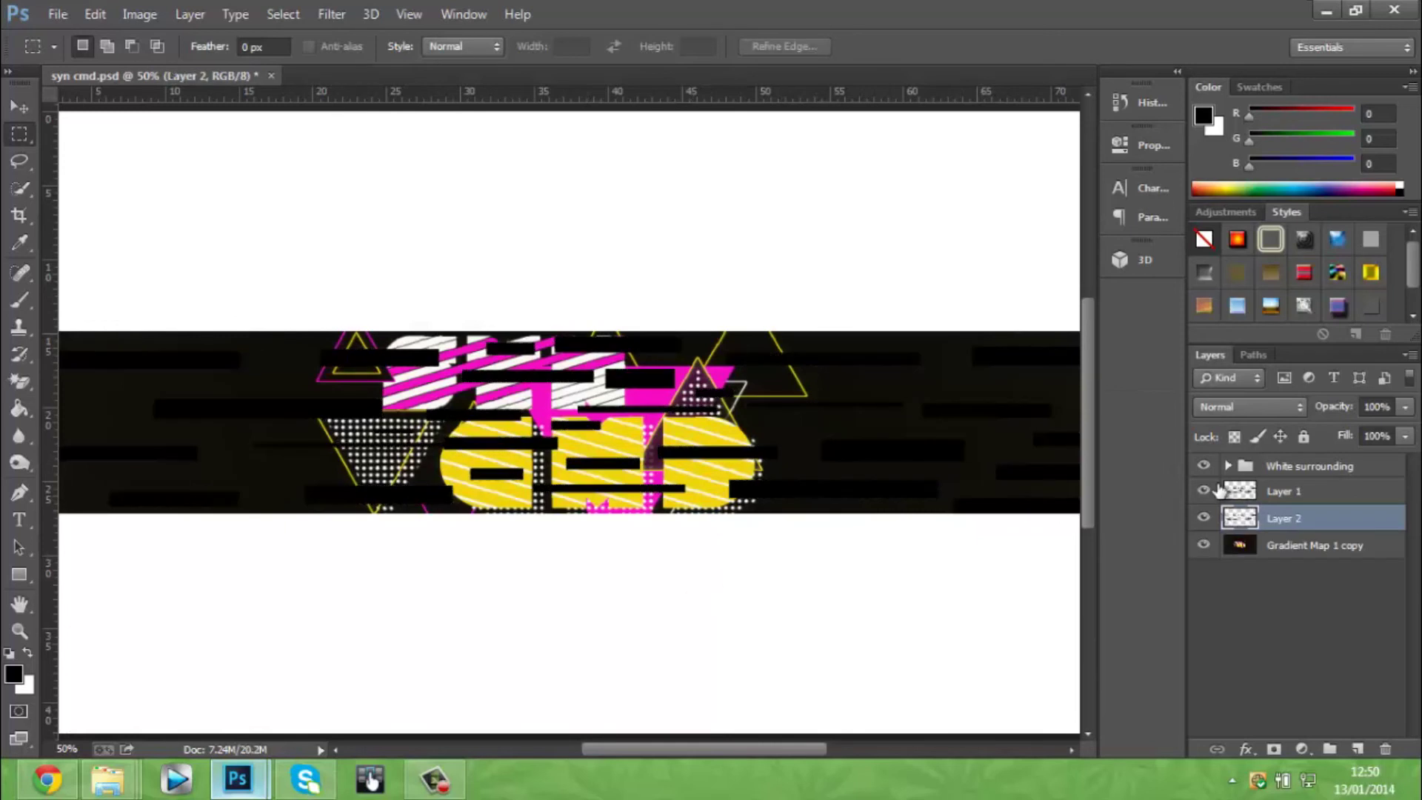
# Step: Hide Layer 1 and nudge the artwork slices on Layer 2 slightly up and left to X 1054 px, Y 603 px
pyautogui.click(1203, 491)
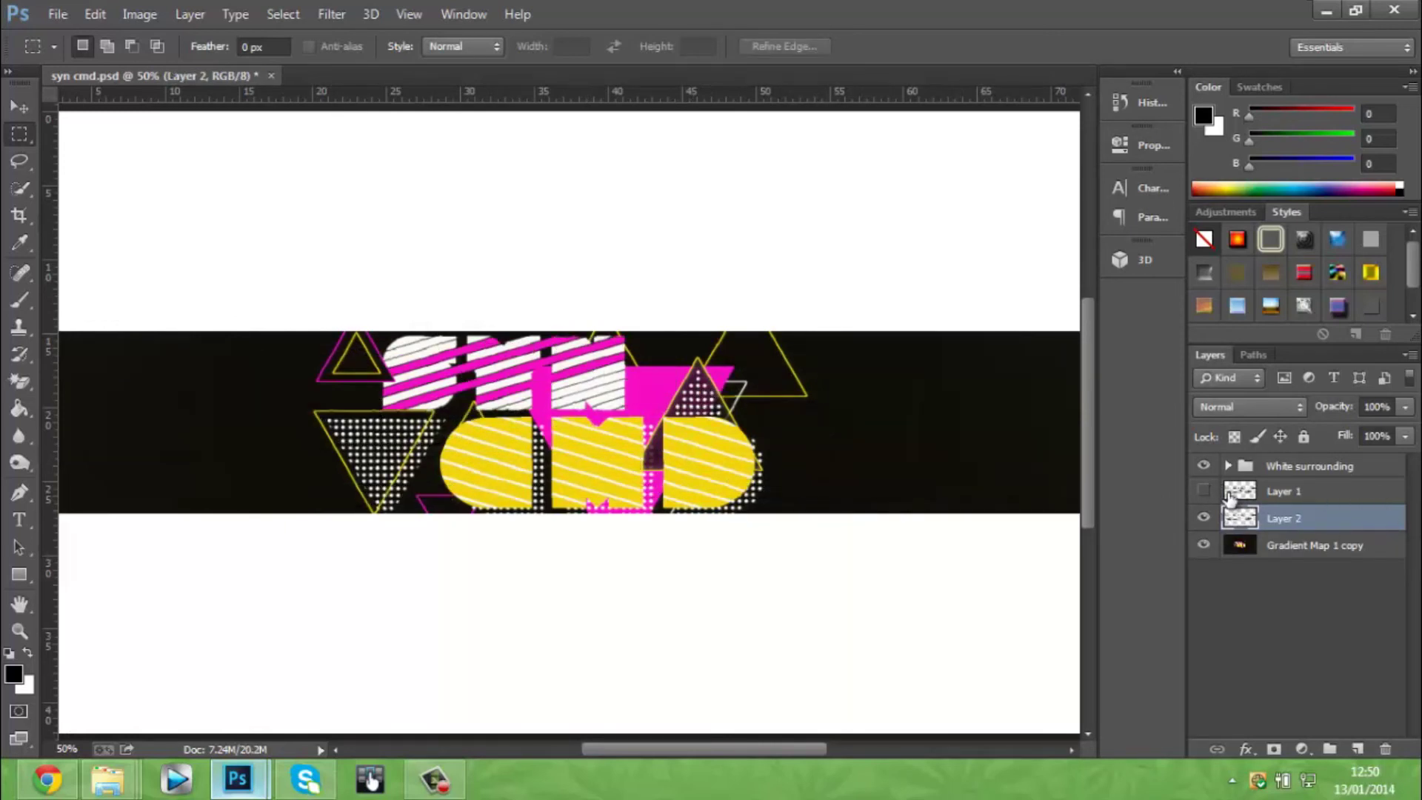
pyautogui.hotkey('ctrl', '+')
pyautogui.hotkey('ctrl', 't')
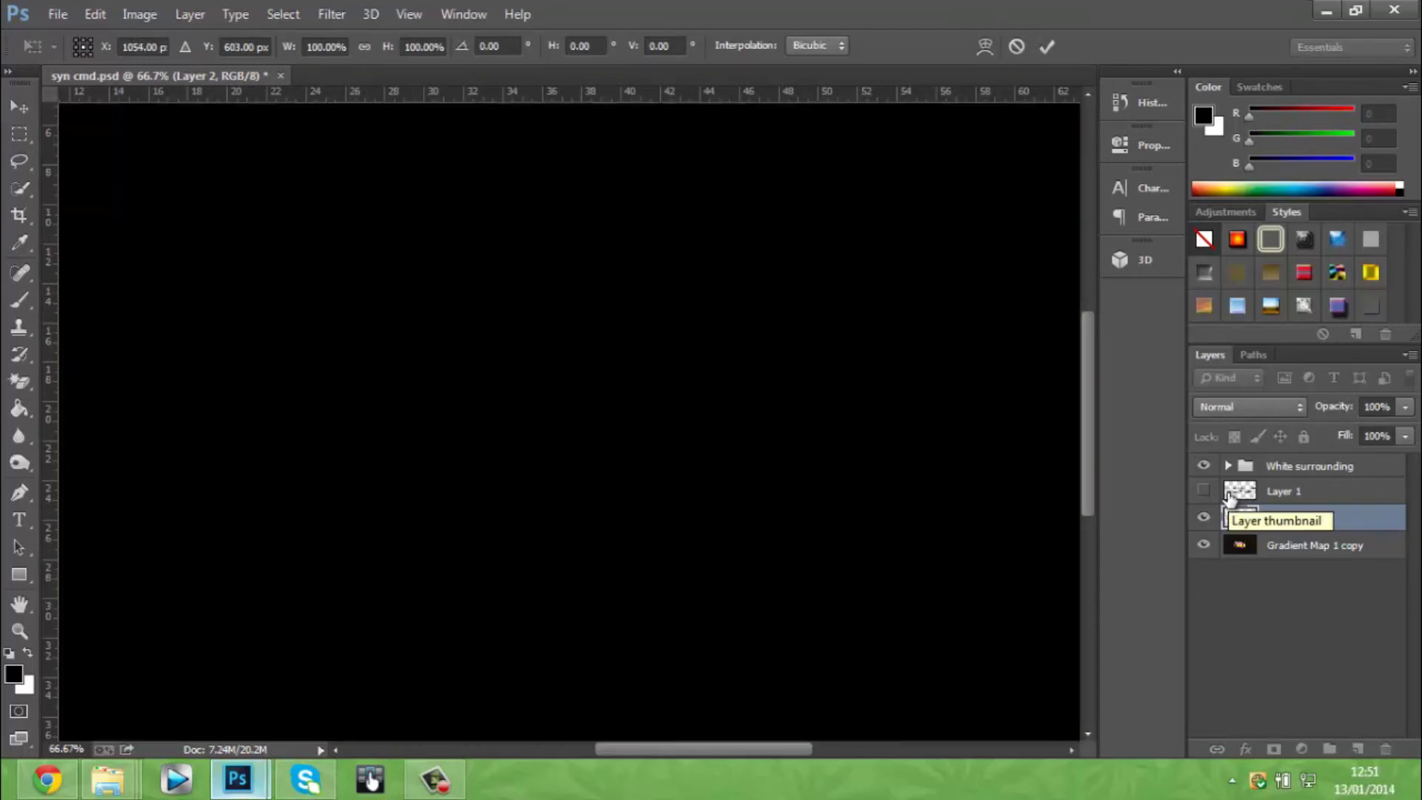
pyautogui.press('Return')
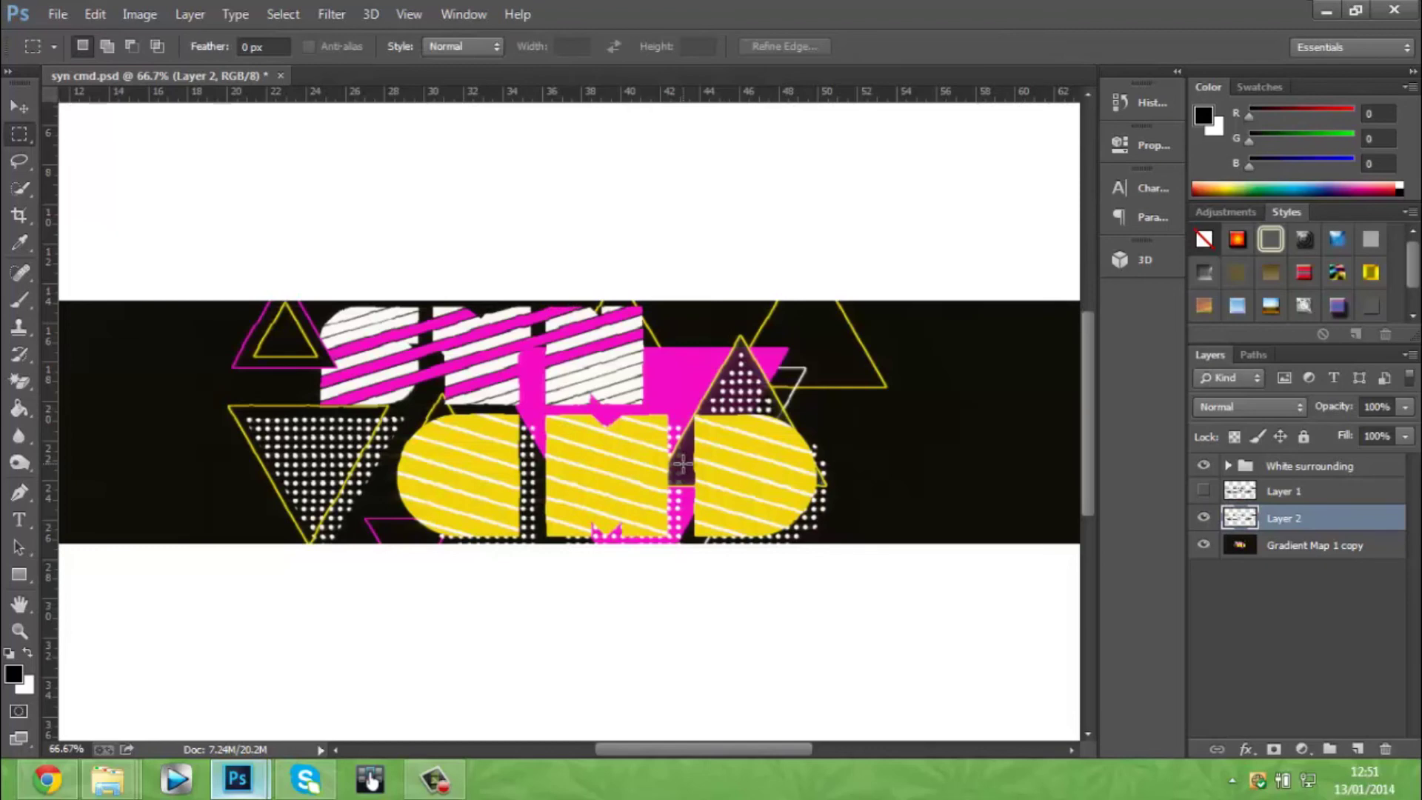
# Step: Restrict Layer 2's blending to the green channel only, with the red and blue channels turned off
pyautogui.doubleClick(1395, 525)
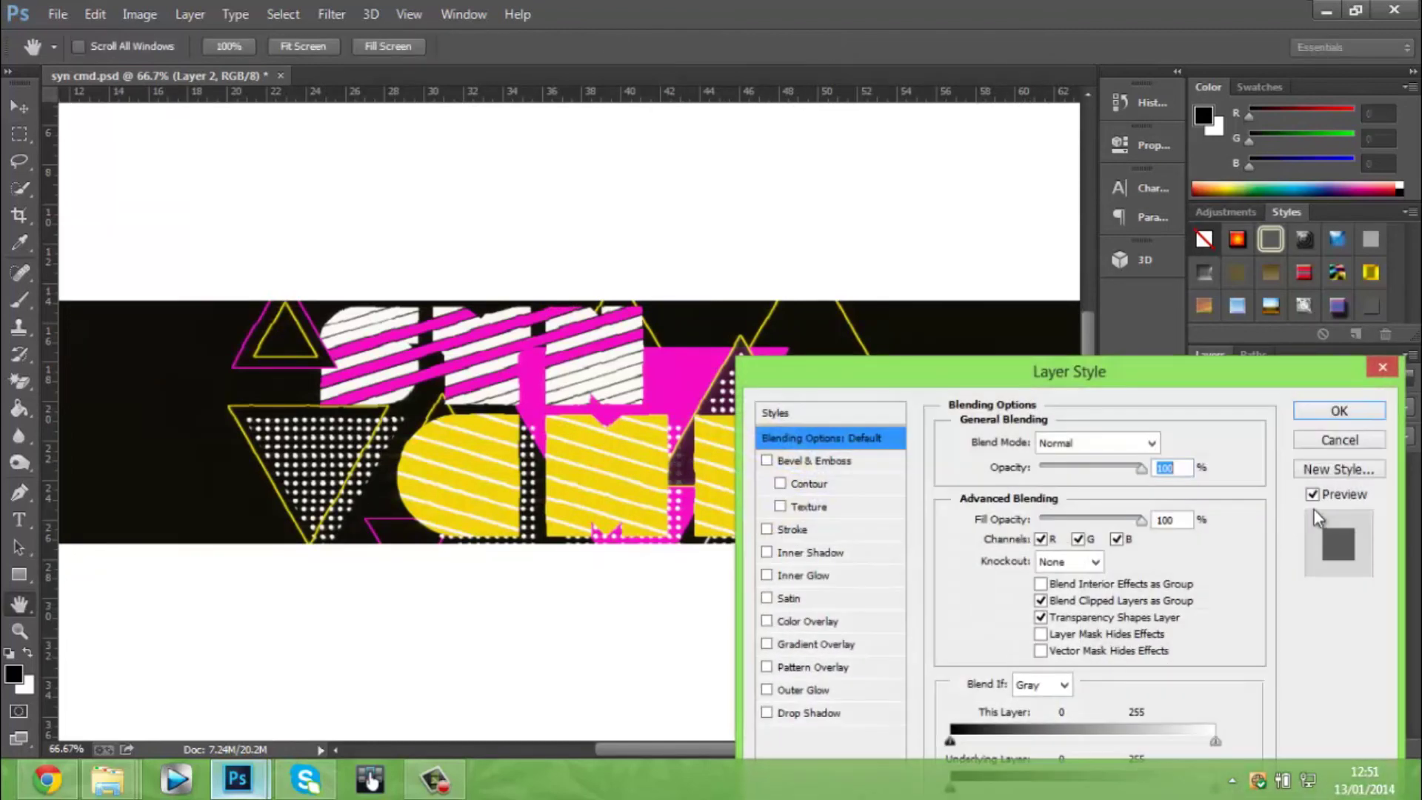
pyautogui.moveTo(1108, 374); pyautogui.dragTo(1066, 226)
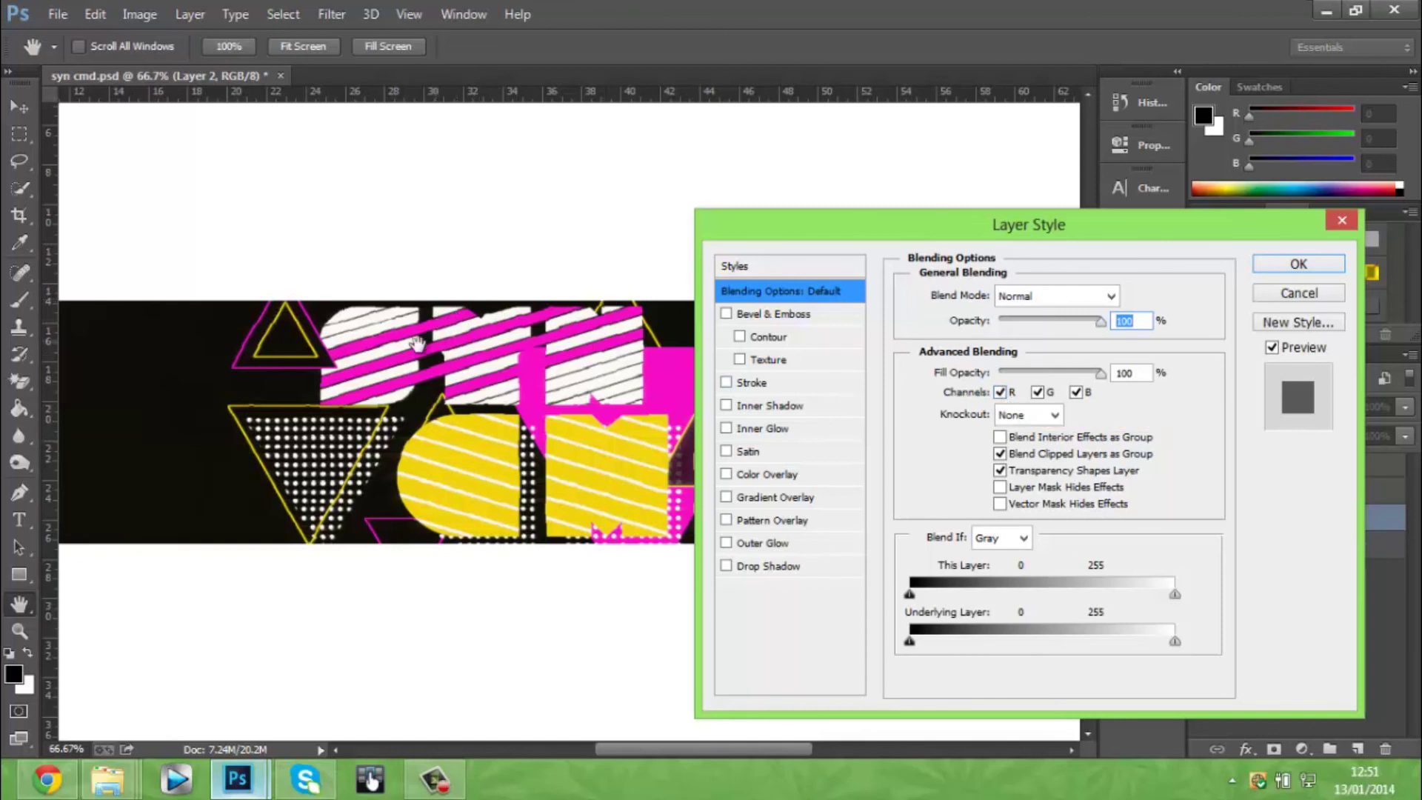
pyautogui.click(999, 392)
pyautogui.click(999, 392)
pyautogui.click(1036, 392)
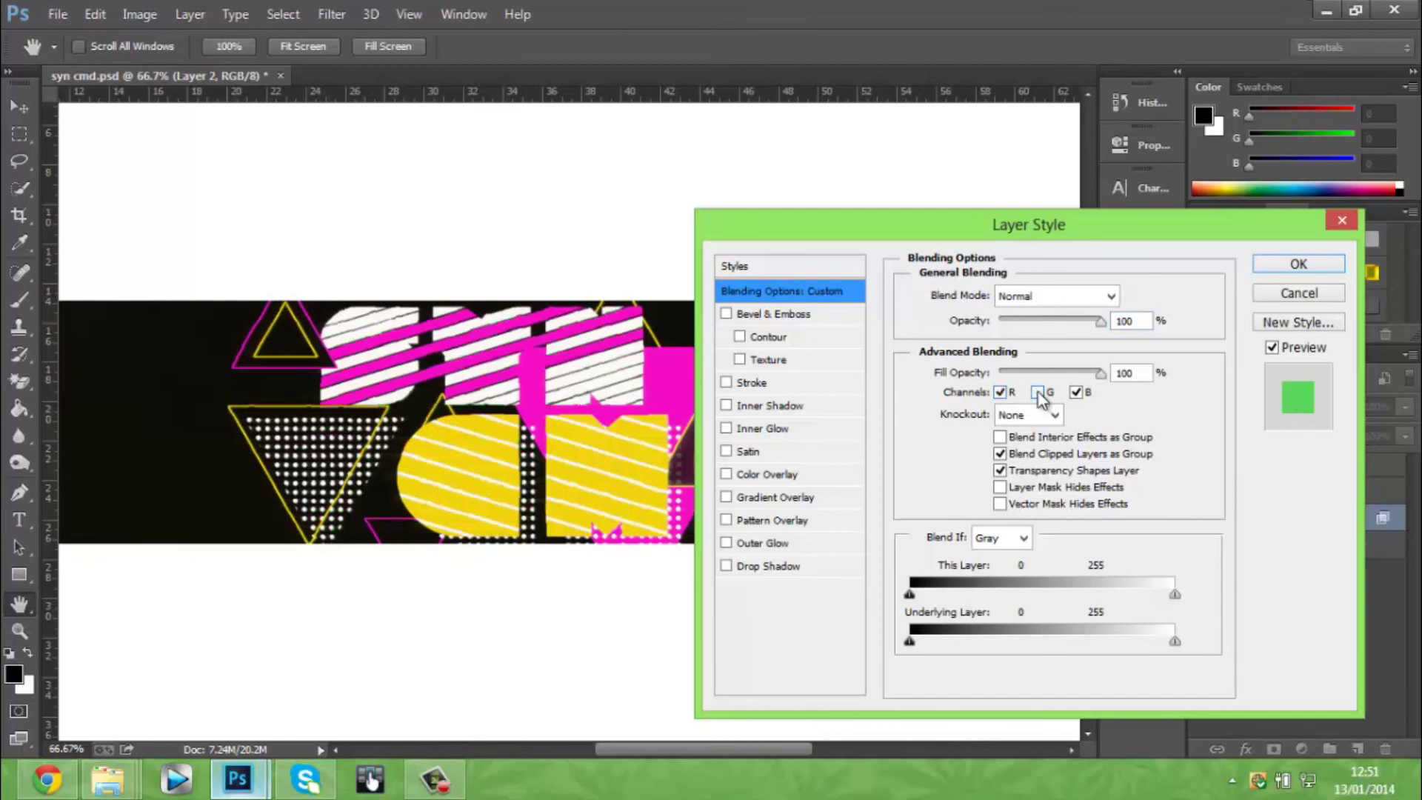
pyautogui.click(1075, 391)
pyautogui.click(1000, 392)
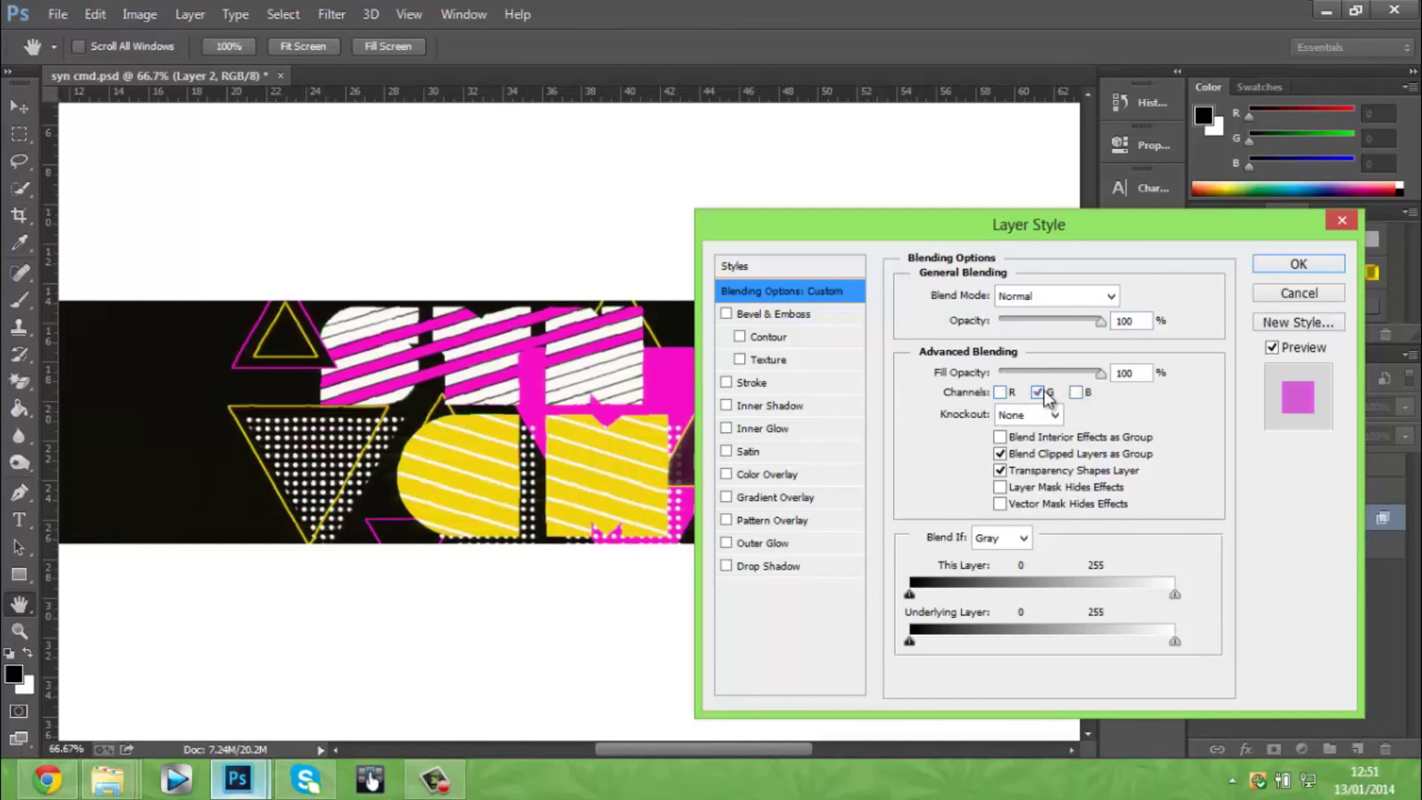
pyautogui.click(1036, 392)
pyautogui.click(1303, 266)
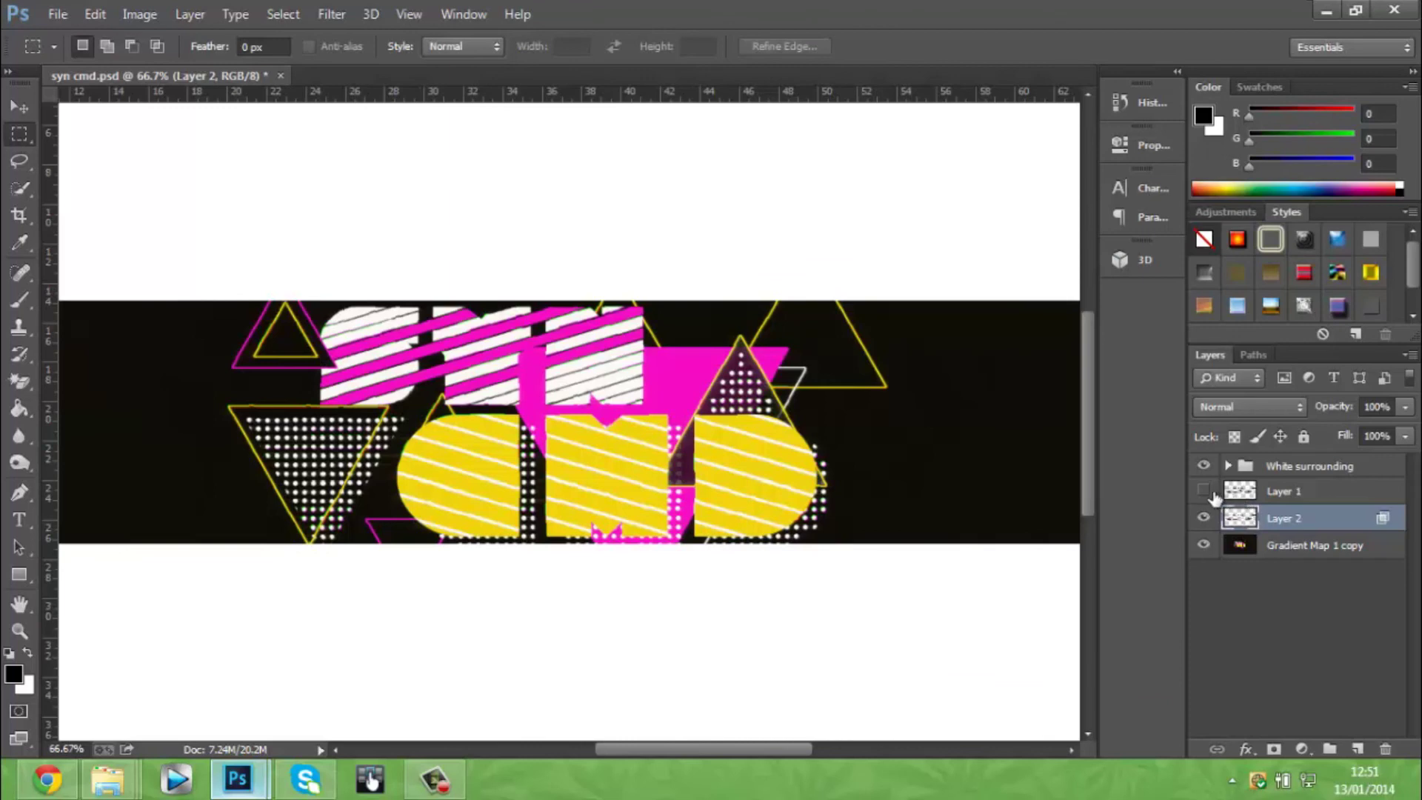
# Step: Load the bar shapes of hidden Layer 1 as a selection and copy that area of Gradient Map 1 copy onto a new layer
pyautogui.keyDown('ctrl'); pyautogui.click(1259, 491); pyautogui.keyUp('ctrl')
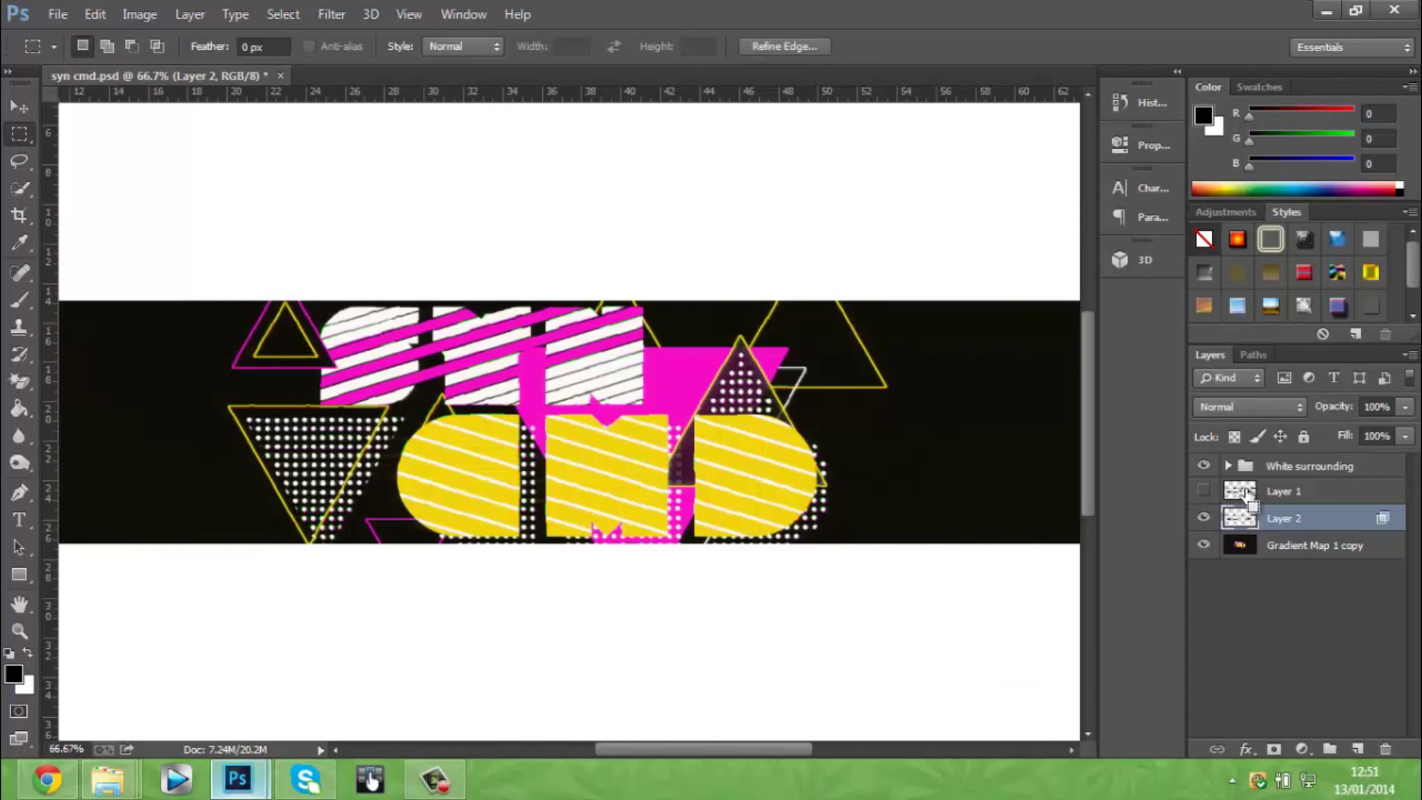
pyautogui.click(1283, 557)
pyautogui.hotkey('ctrl', 'j')
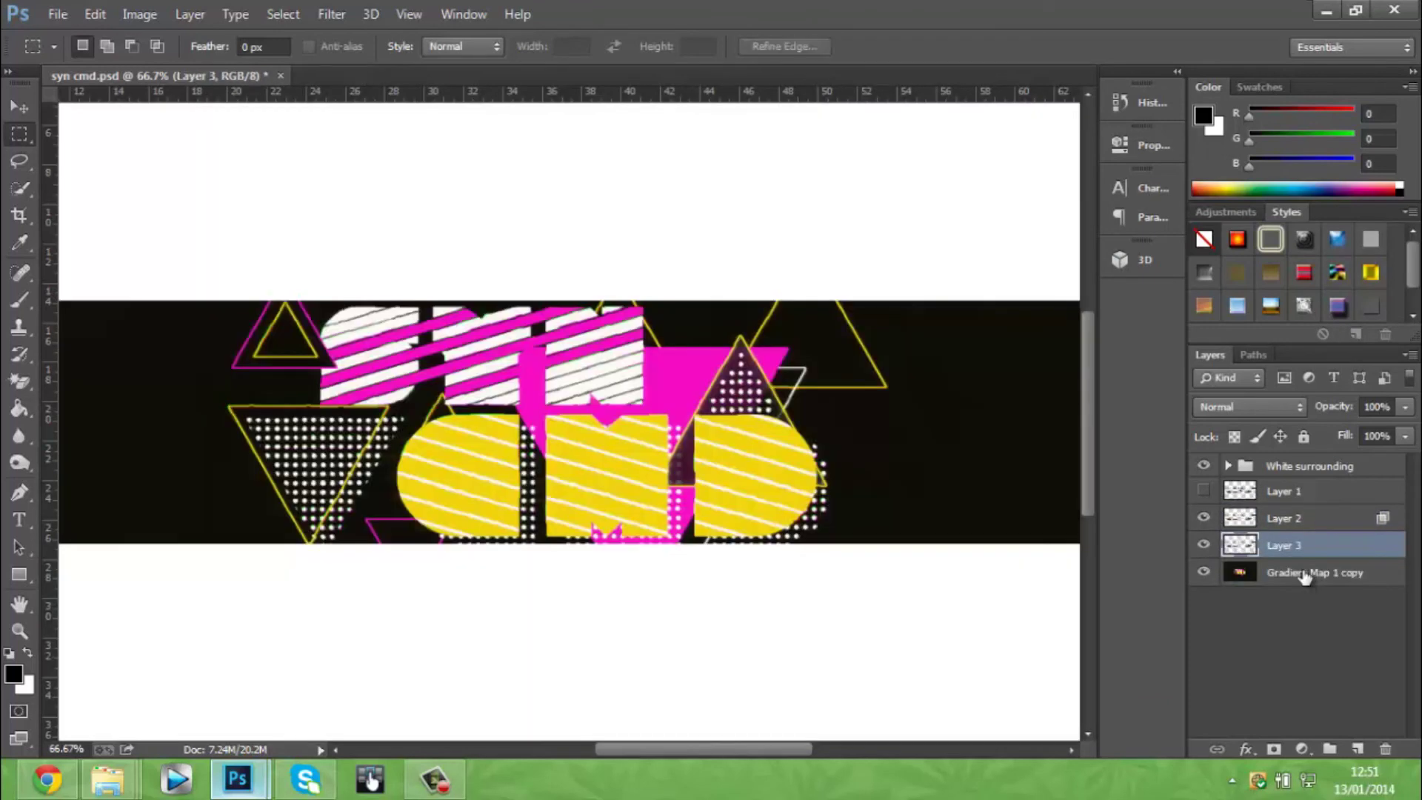
# Step: Shift the slices on Layer 3 by 2 px right and 2 px down
pyautogui.hotkey('ctrl', 't')
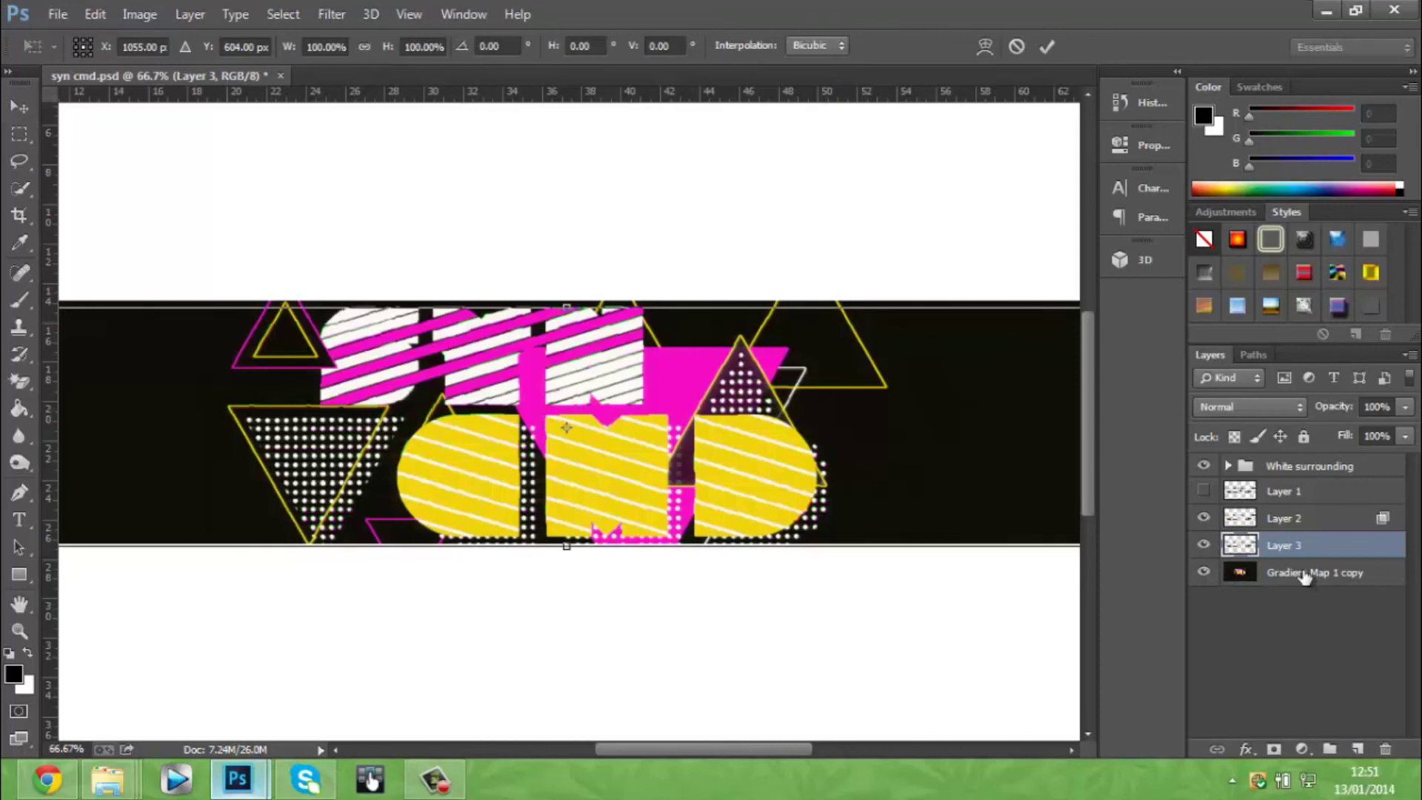
pyautogui.press('Right')
pyautogui.press('Right')
pyautogui.press('Down')
pyautogui.press('Down')
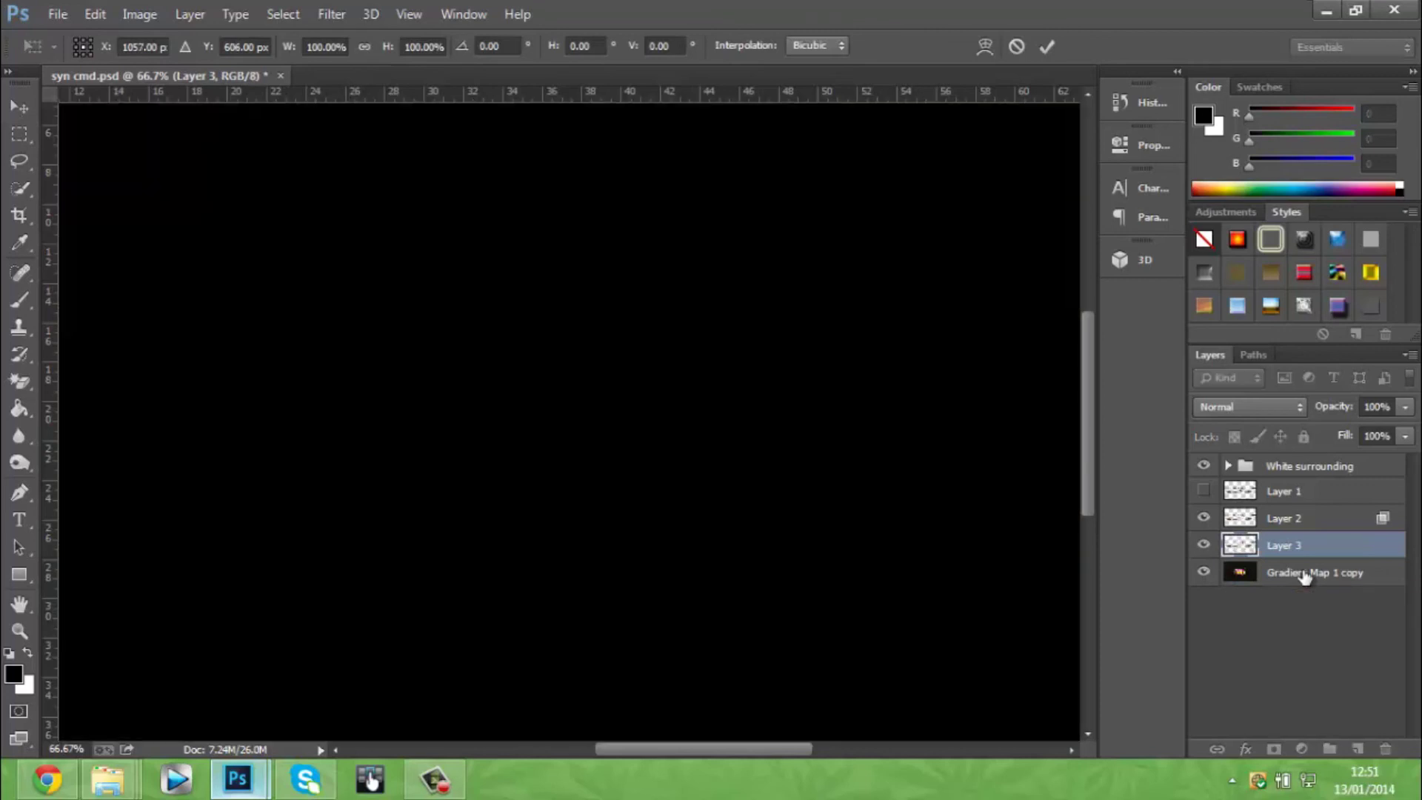
pyautogui.press('Return')
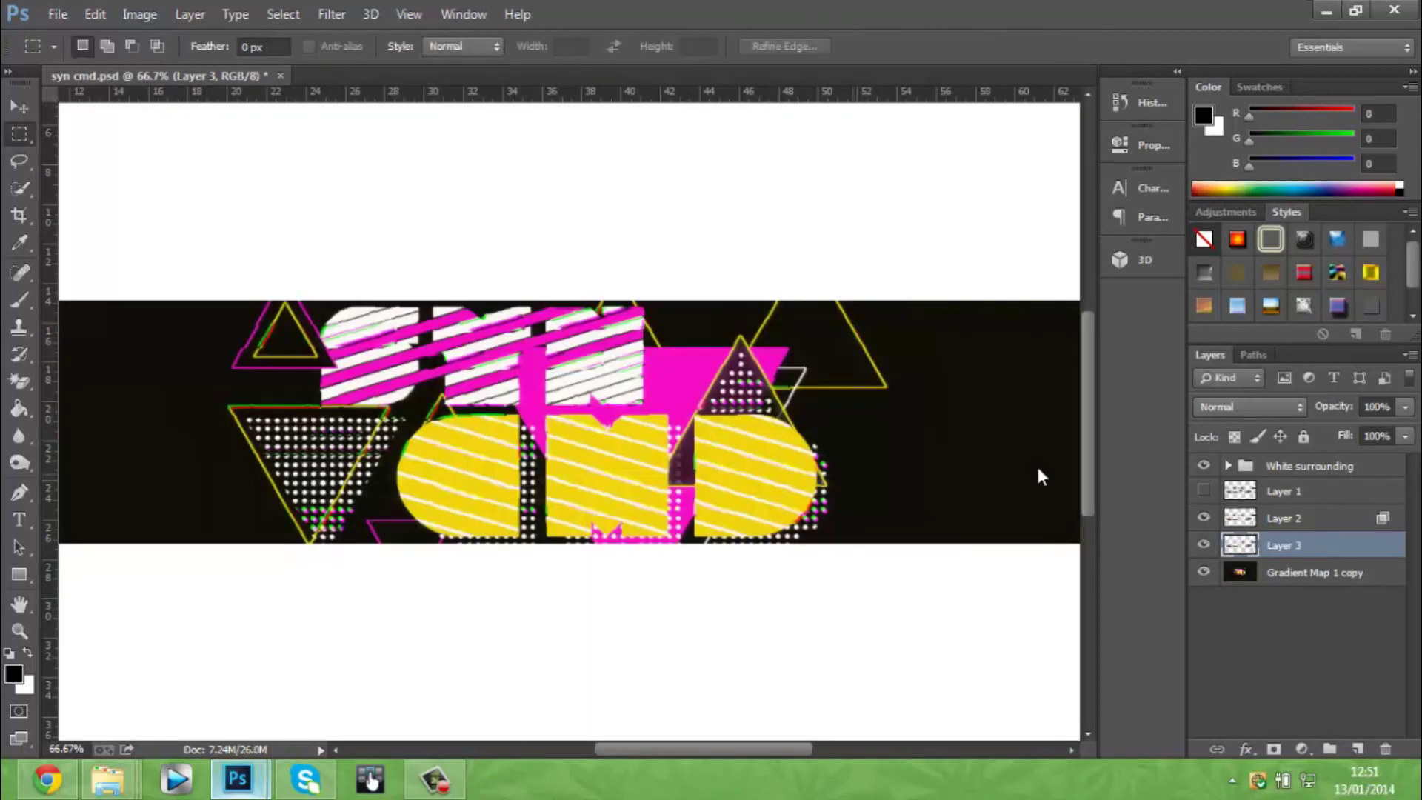
# Step: Restrict Layer 3's blending to the blue channel only, with the red and green channels turned off
pyautogui.doubleClick(1402, 550)
pyautogui.click(1037, 392)
pyautogui.click(1037, 392)
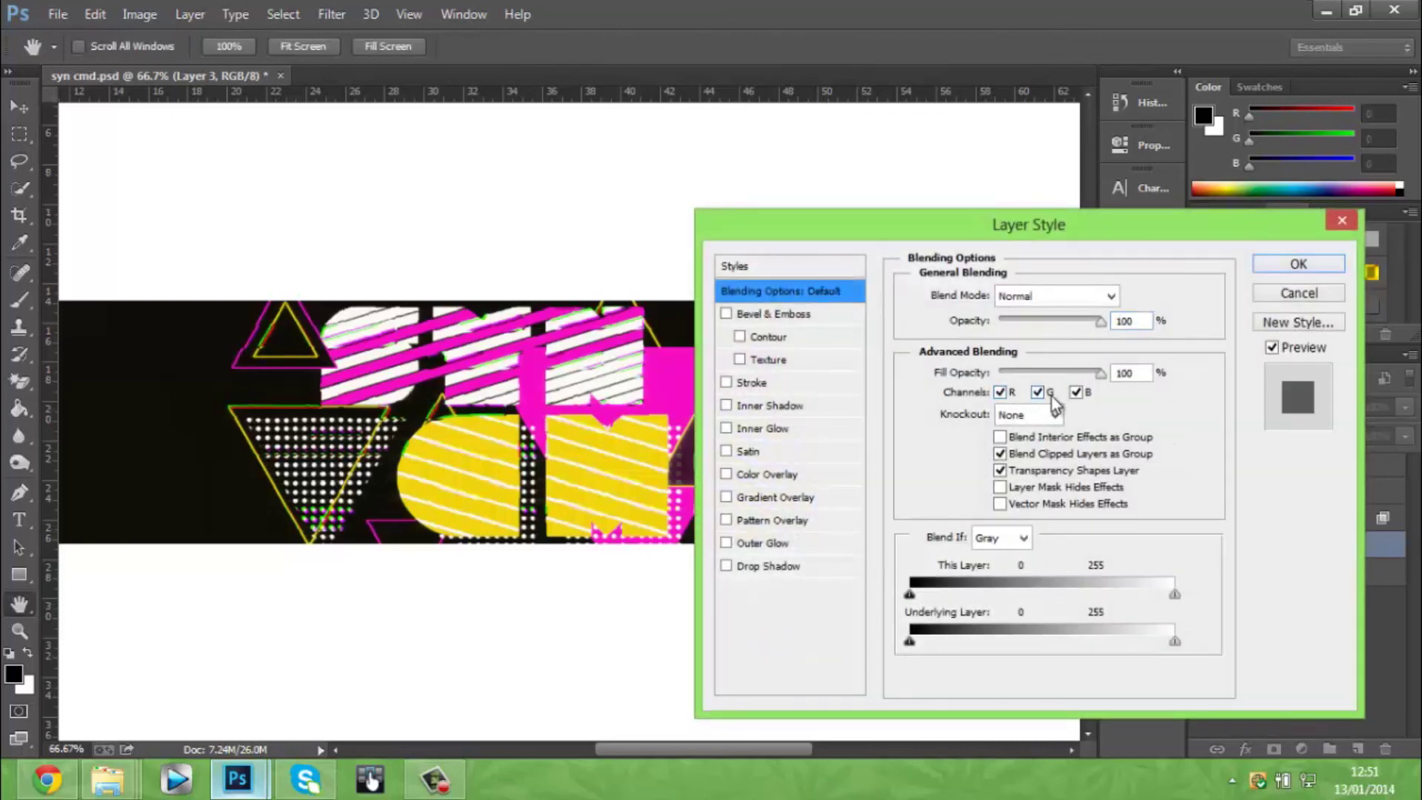
pyautogui.click(1075, 391)
pyautogui.click(1000, 392)
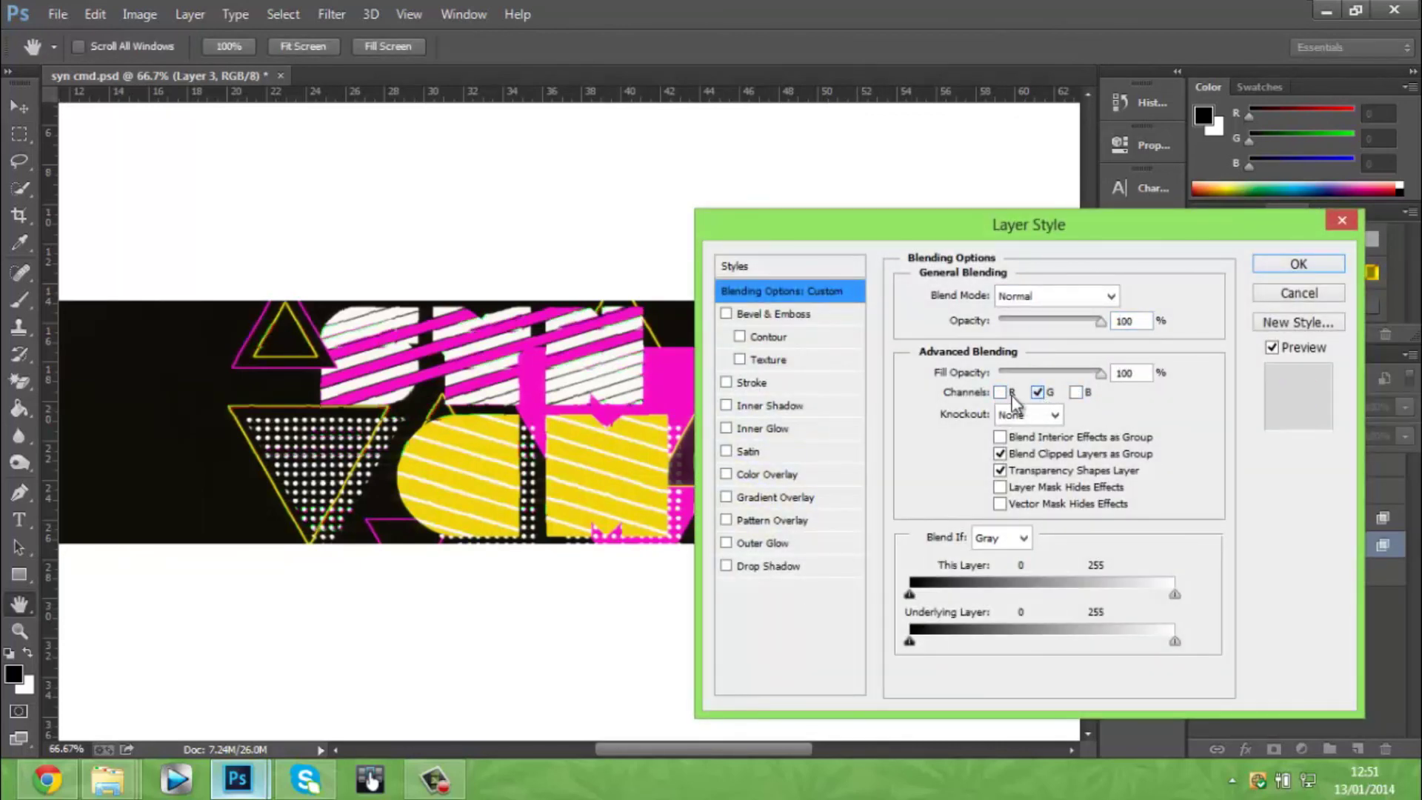
pyautogui.click(1037, 391)
pyautogui.click(1075, 392)
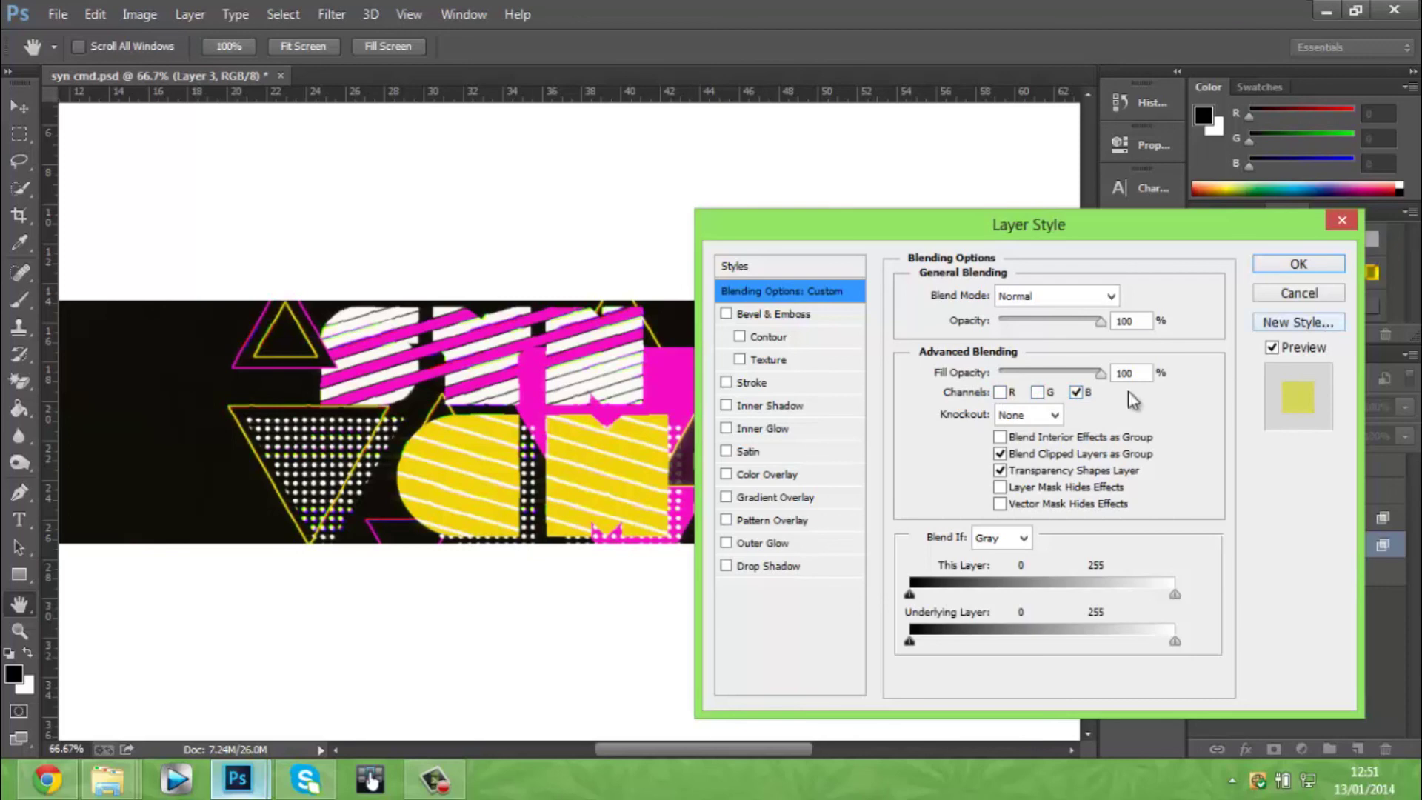
pyautogui.click(1297, 267)
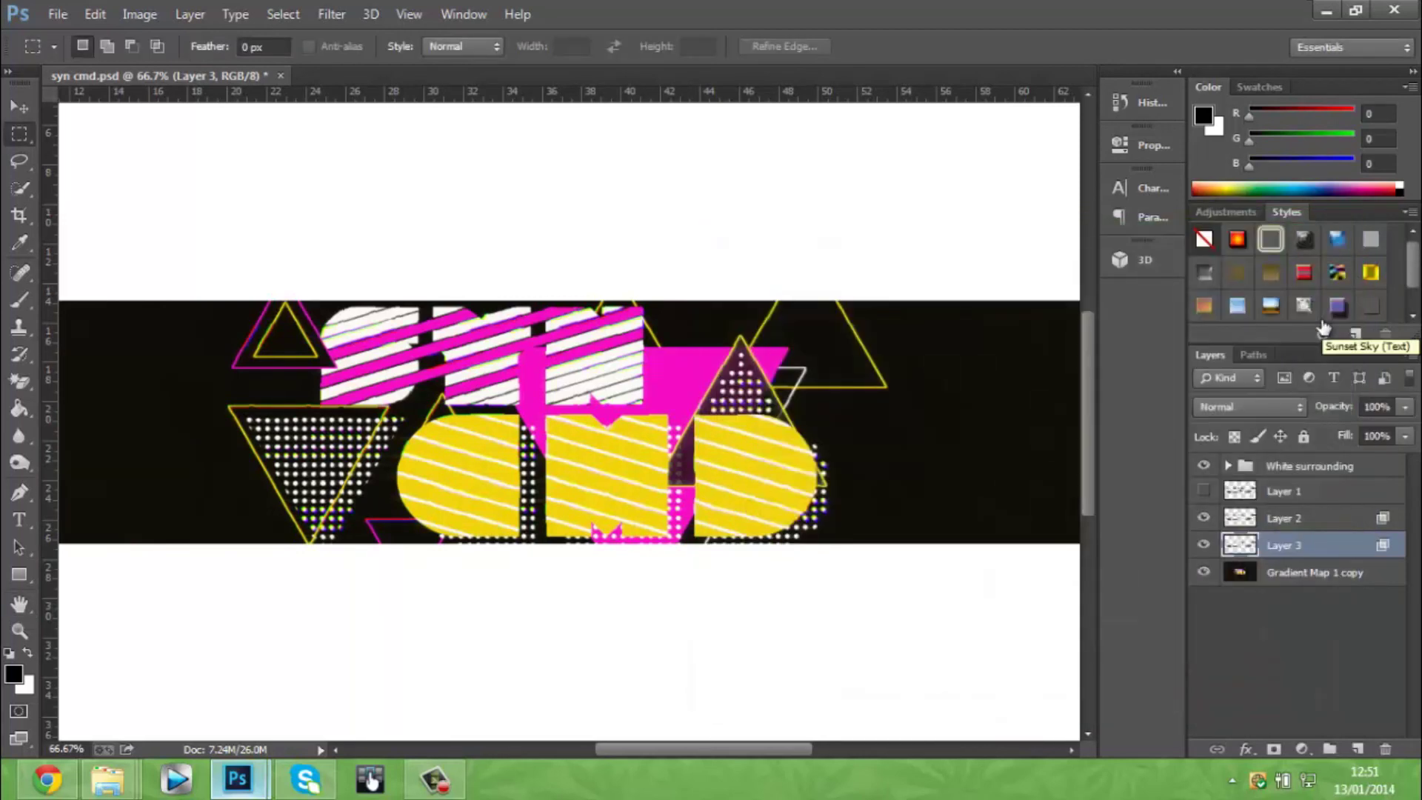
pyautogui.hotkey('ctrl', '+')
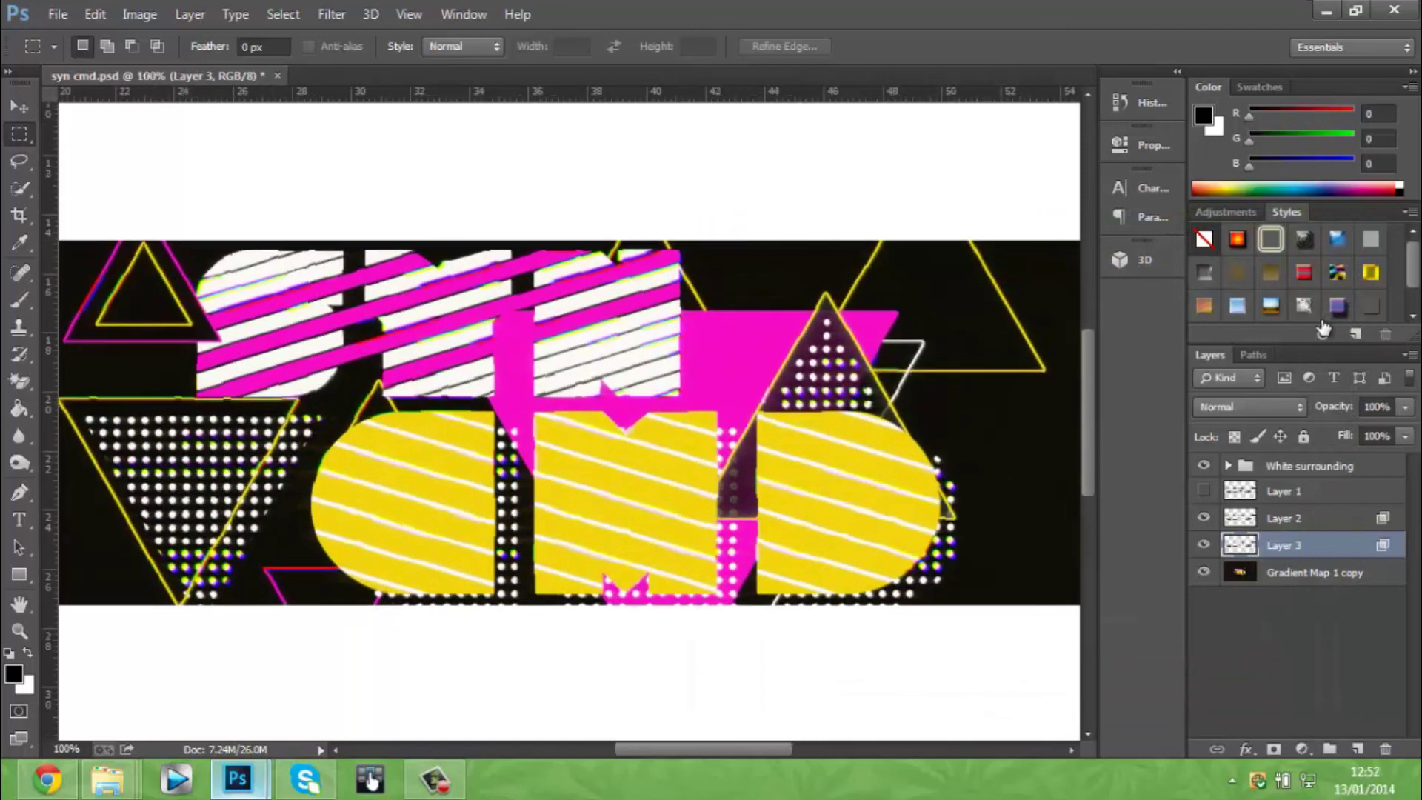
pyautogui.hotkey('ctrl', '-')
pyautogui.hotkey('ctrl', '-')
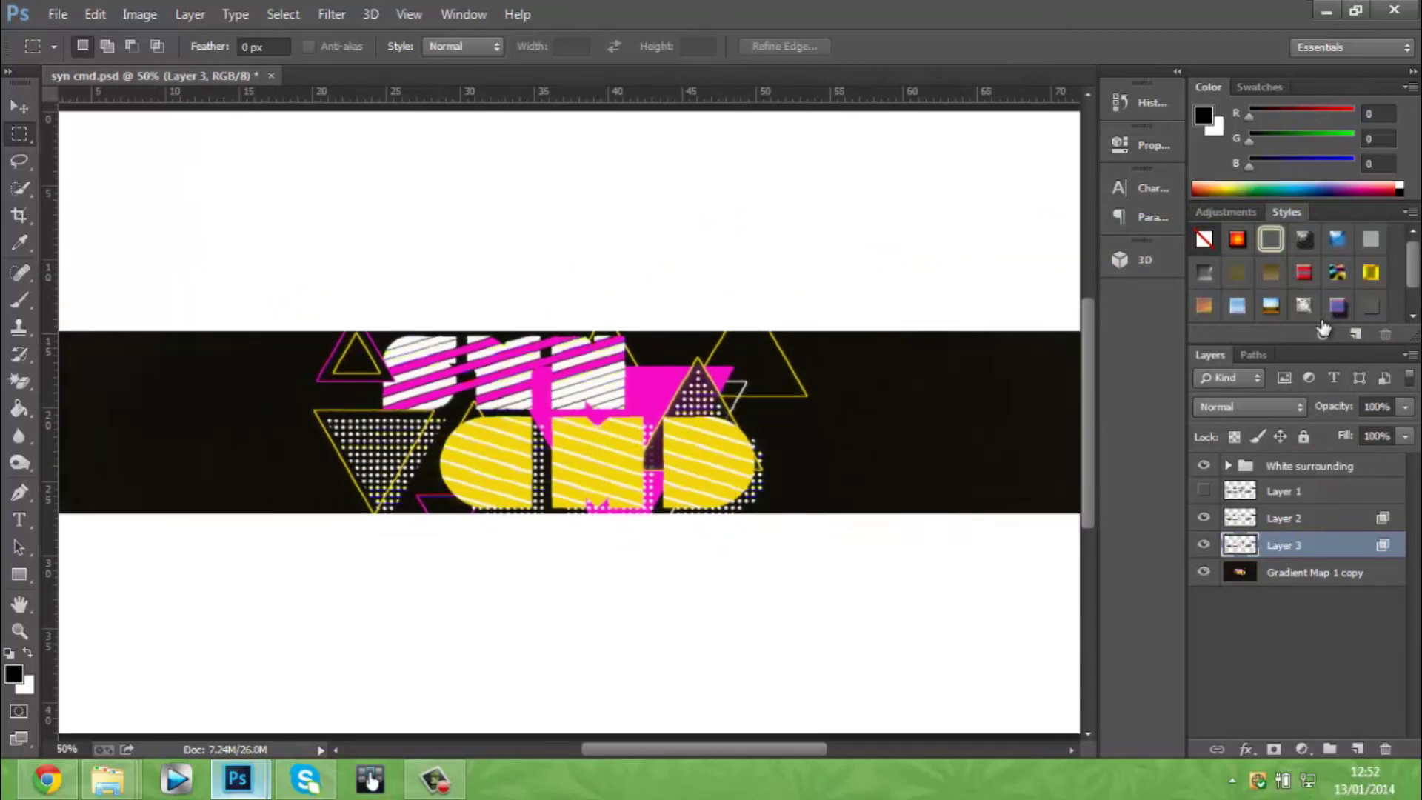